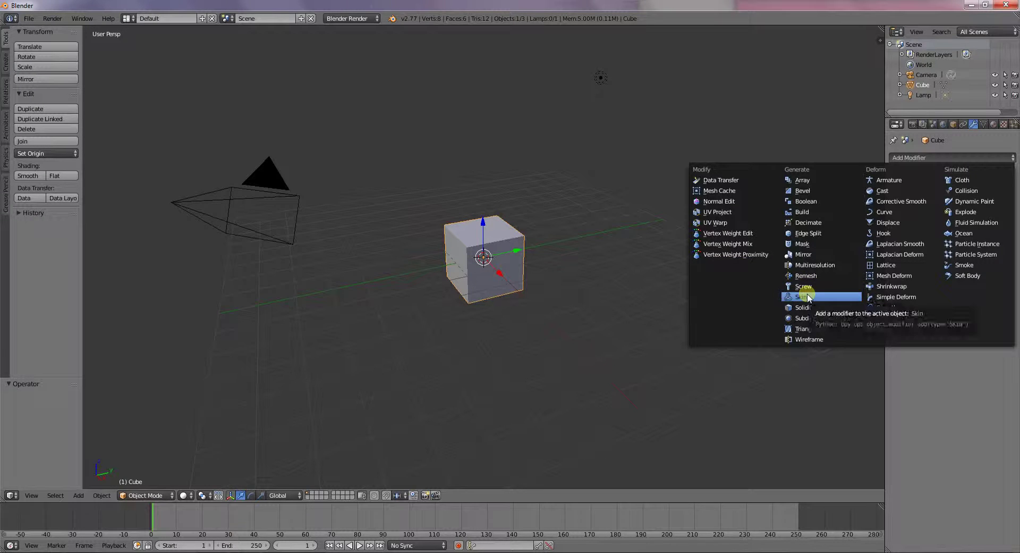
Add a Skin modifier to the cube and compare the mesh with the modifier's viewport display off and on
left_click(805, 296)
middle_click_drag(583, 225, 668, 218)
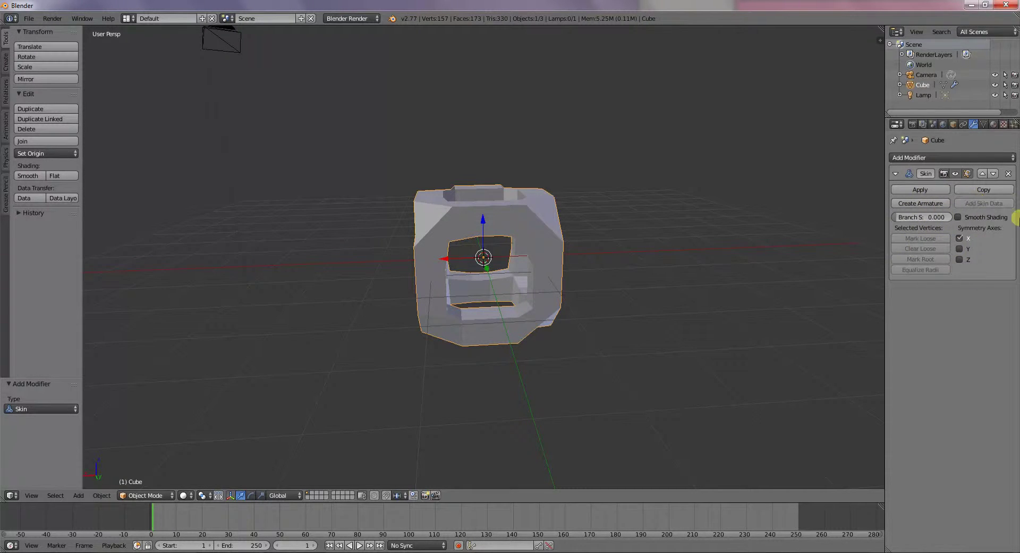
left_click(955, 174)
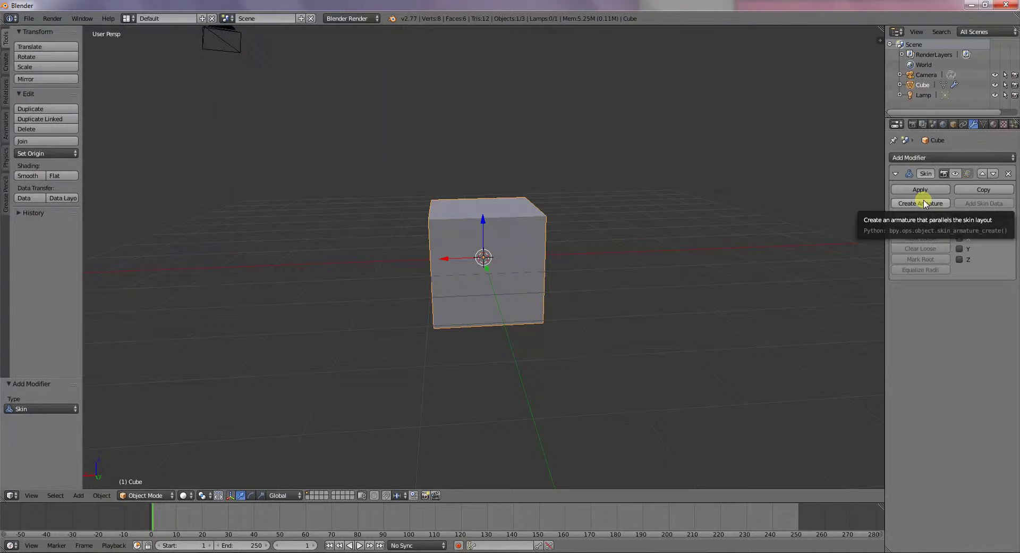
left_click(955, 174)
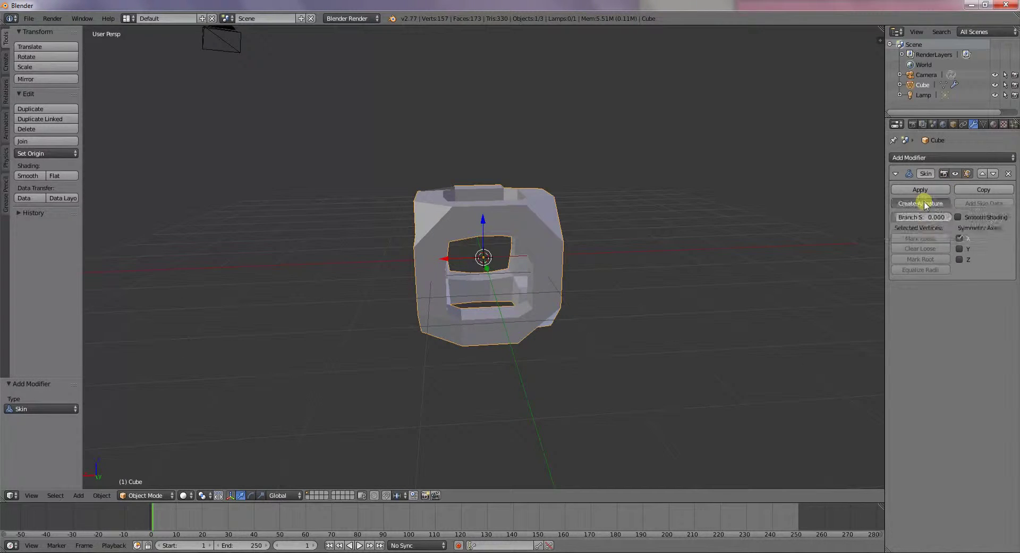
Create an armature from the Skin modifier and try moving one of its bones in Edit Mode
left_click(924, 204)
middle_click_drag(578, 253, 550, 282)
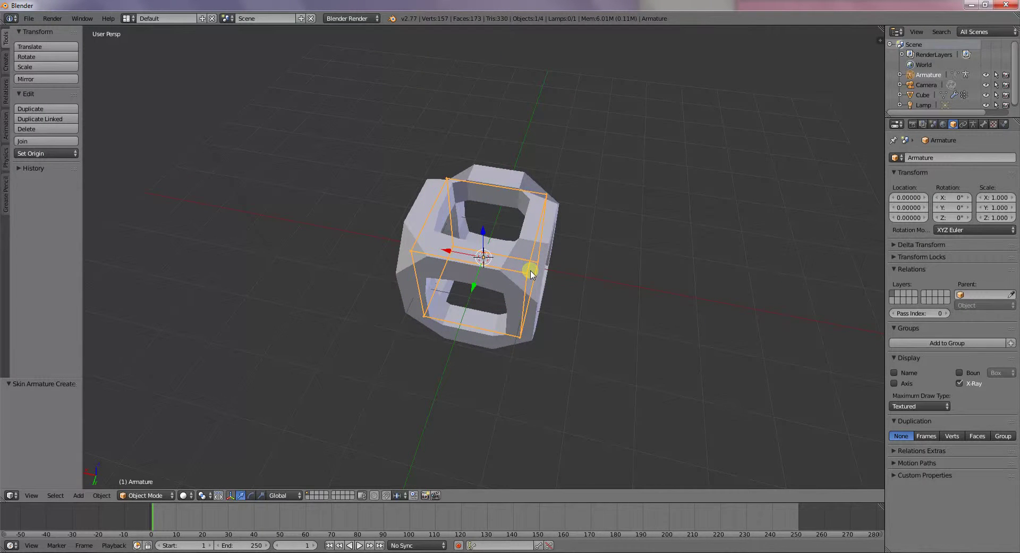
key("Tab")
right_click(527, 274)
key("g")
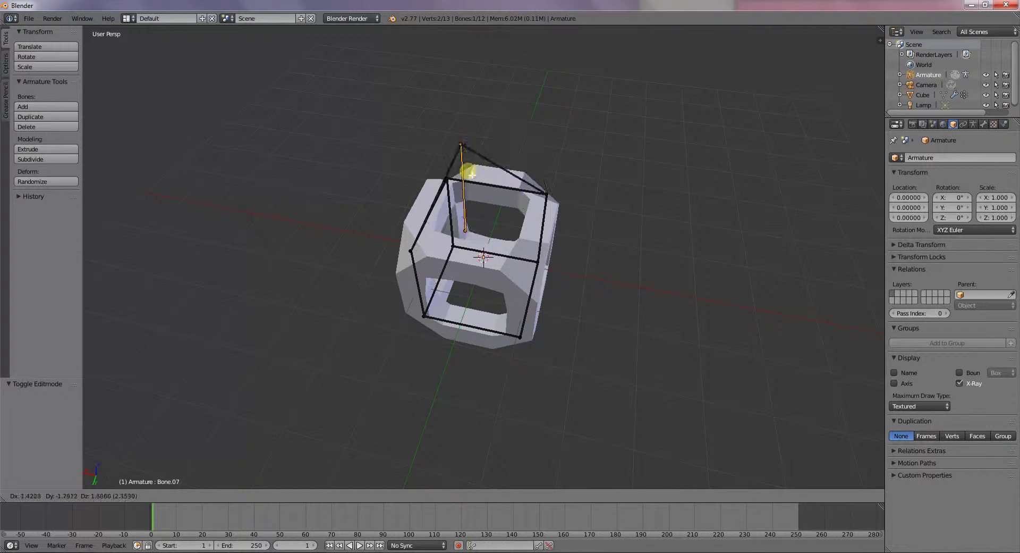
right_click(531, 290)
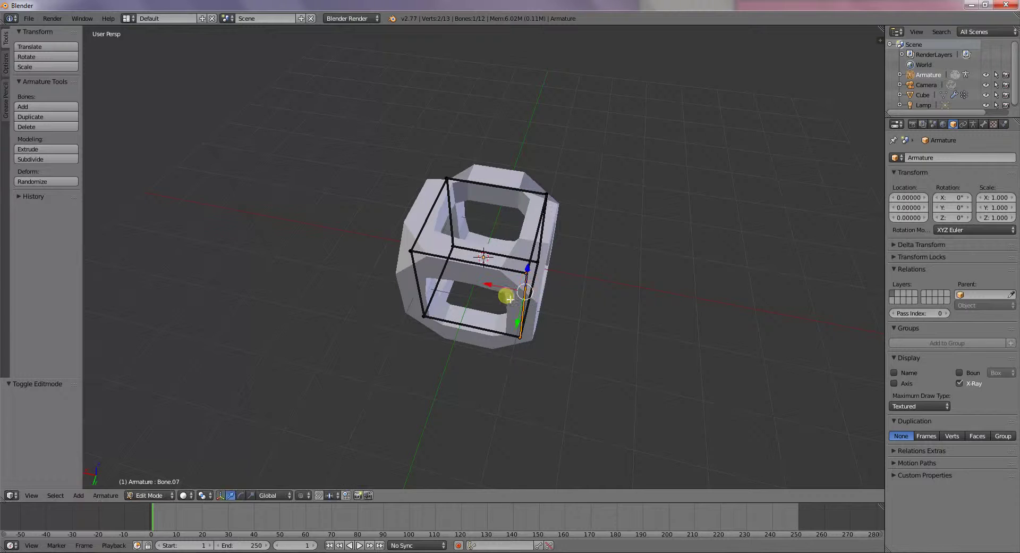
key("ctrl+z")
Try extruding and moving individual corner joints of the armature to see whether the skinned mesh follows
right_click(414, 250)
right_click(413, 254)
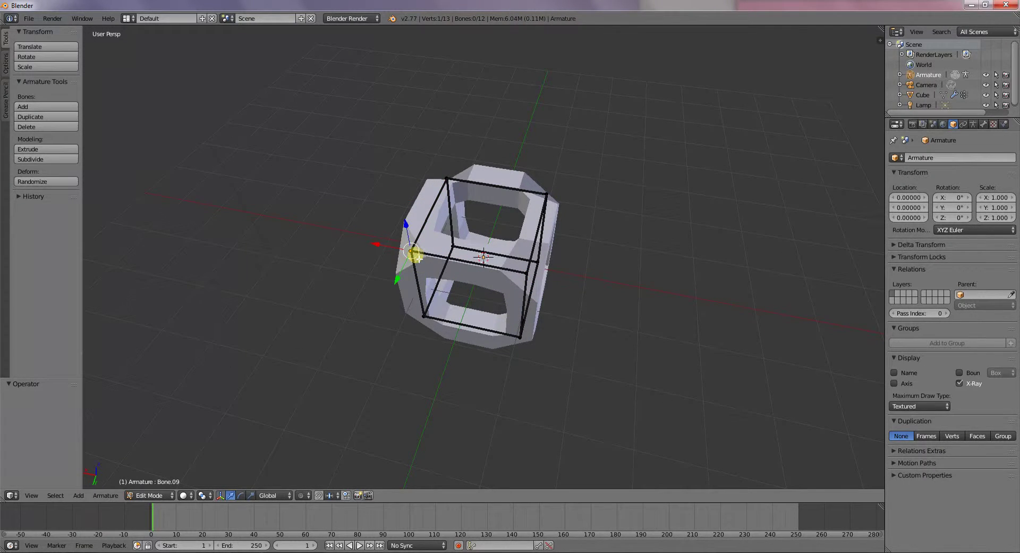
key("e")
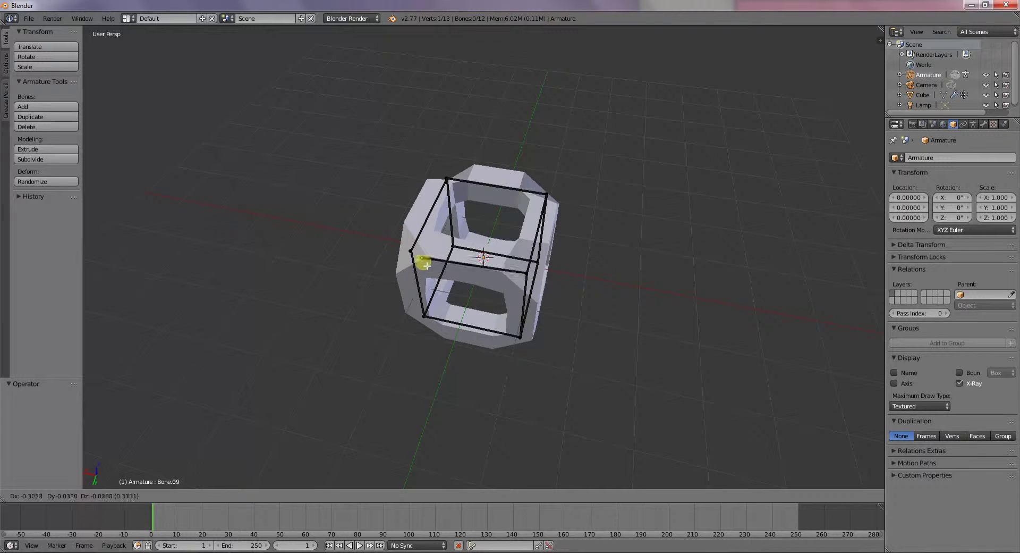
right_click(422, 259)
right_click(423, 315)
key("g")
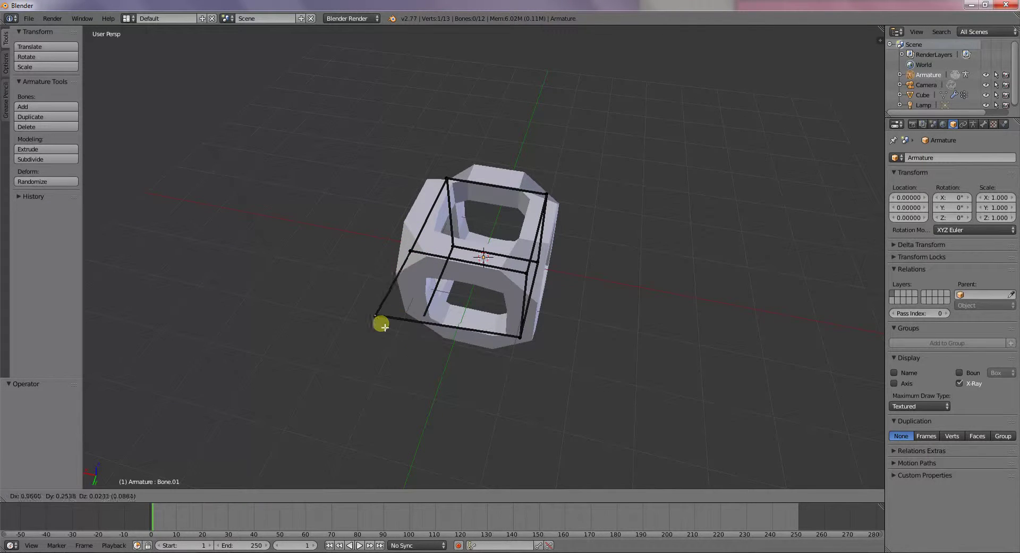
right_click(395, 328)
right_click(525, 272)
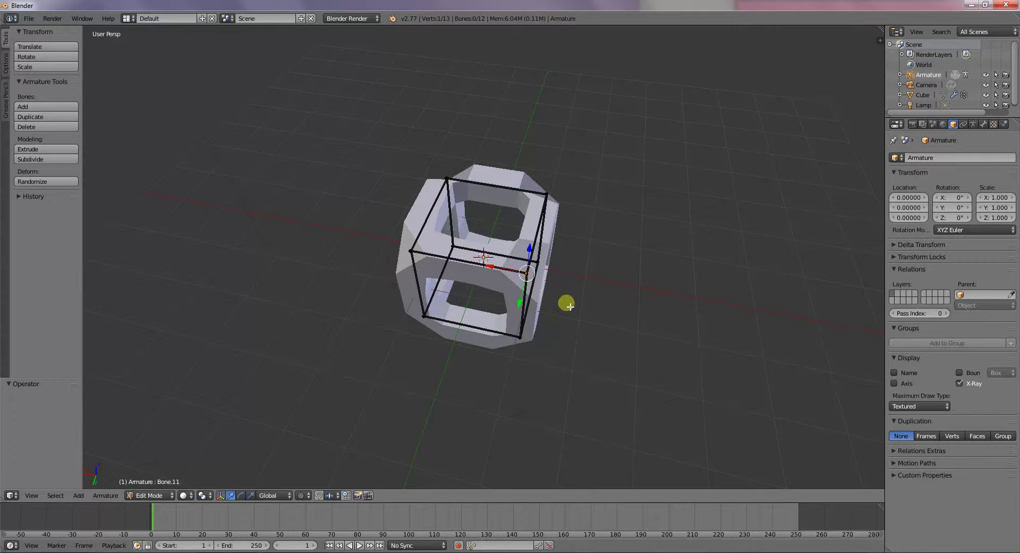
key("g")
right_click(564, 286)
Open the armature's data settings and try its first layer slot
left_click(979, 126)
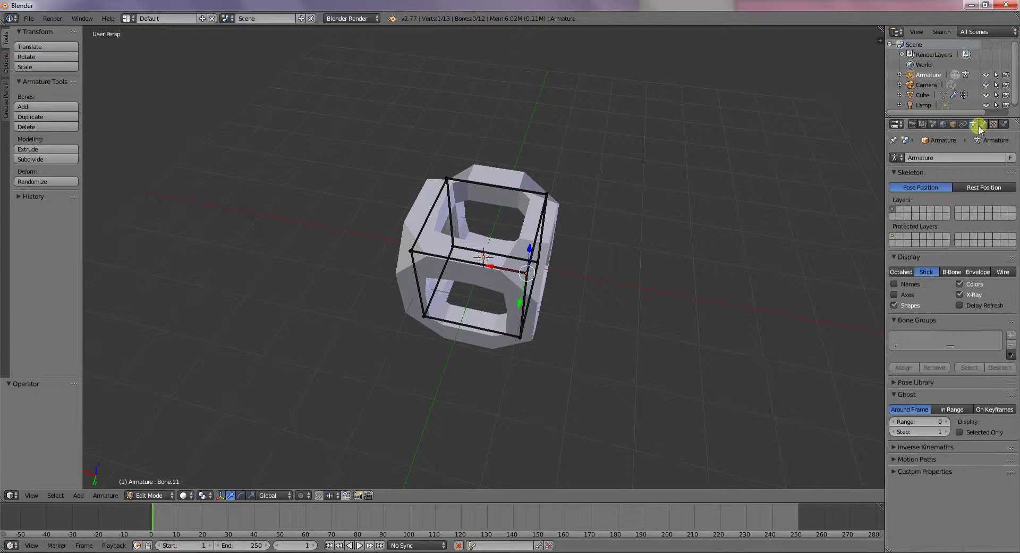
left_click(895, 214)
left_click(895, 212)
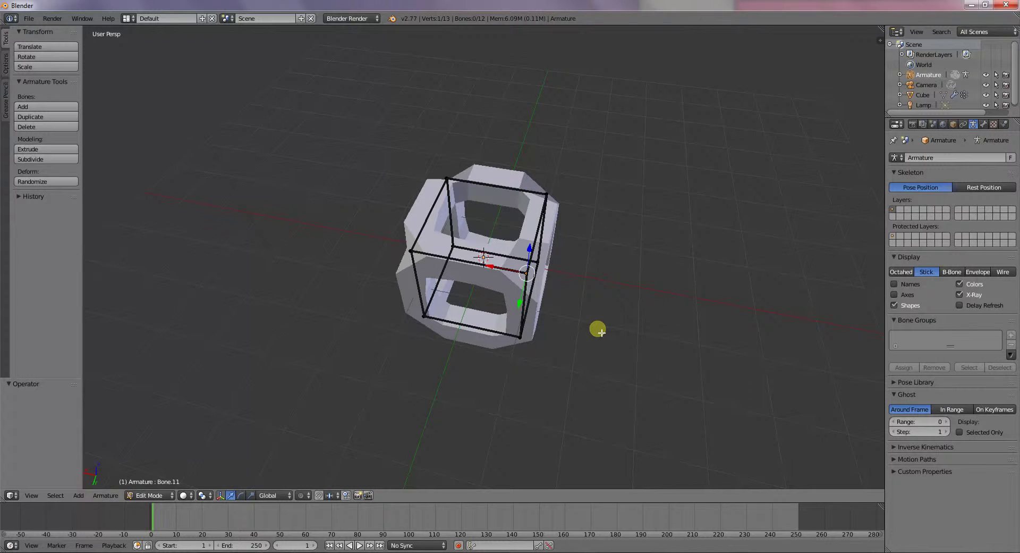
Undo the joint edits and the armature creation, and re-enable the Skin modifier's viewport display
key("ctrl+z")
key("ctrl+z")
key("ctrl+z")
key("ctrl+z")
key("ctrl+z")
key("ctrl+z")
key("ctrl+z")
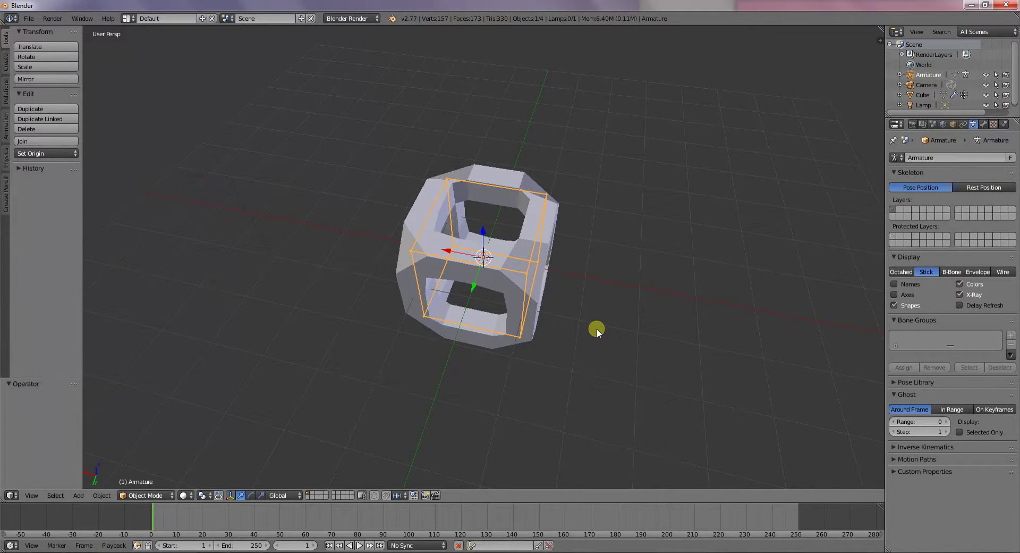
left_click(973, 123)
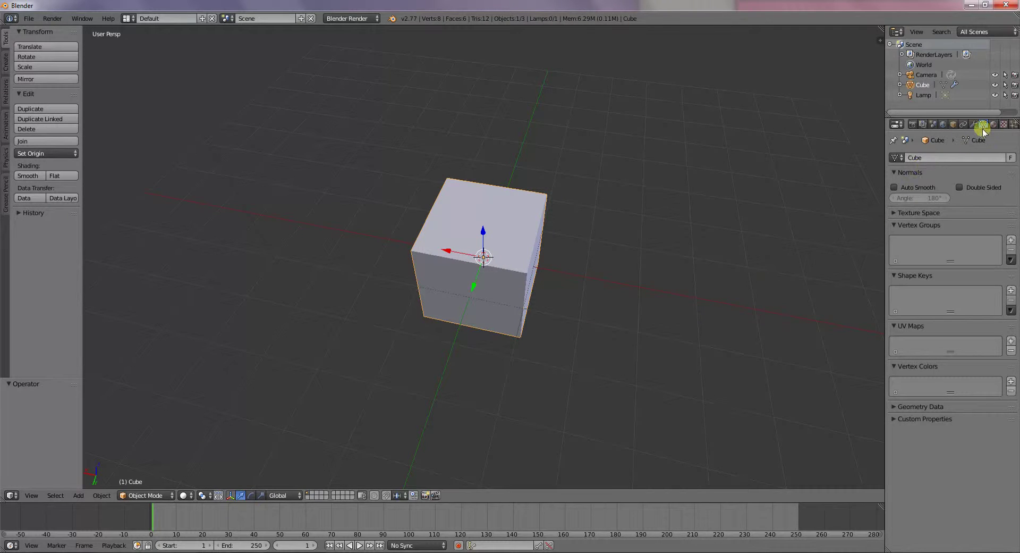
key("ctrl+shift+z")
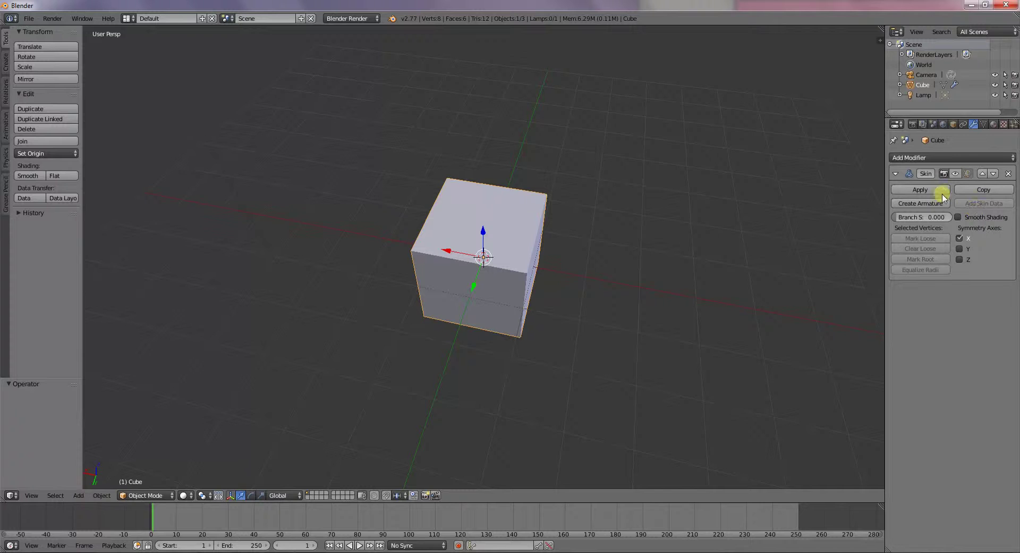
left_click(956, 173)
Create the skin armature again and try moving its front upper corner joint in Edit Mode
left_click(929, 205)
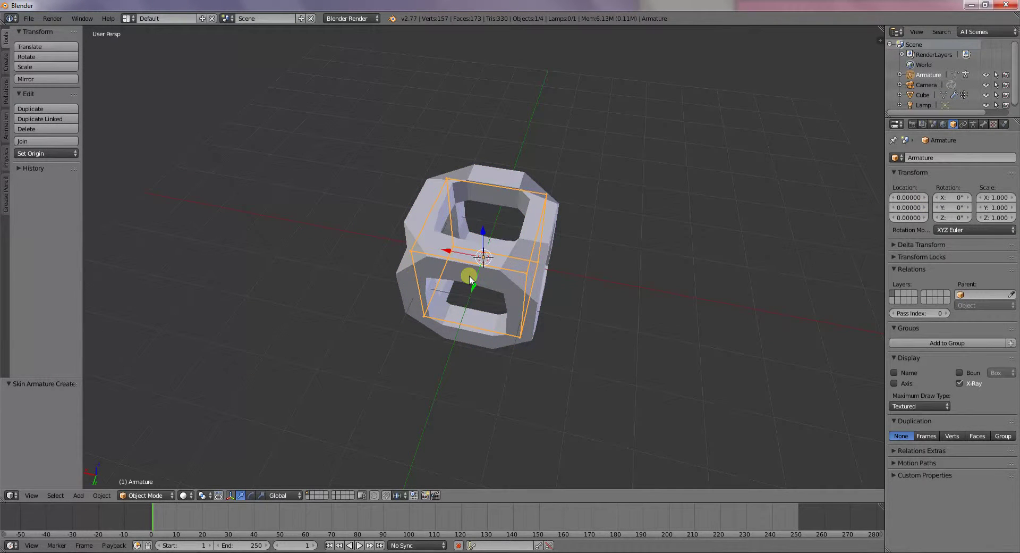
key("Tab")
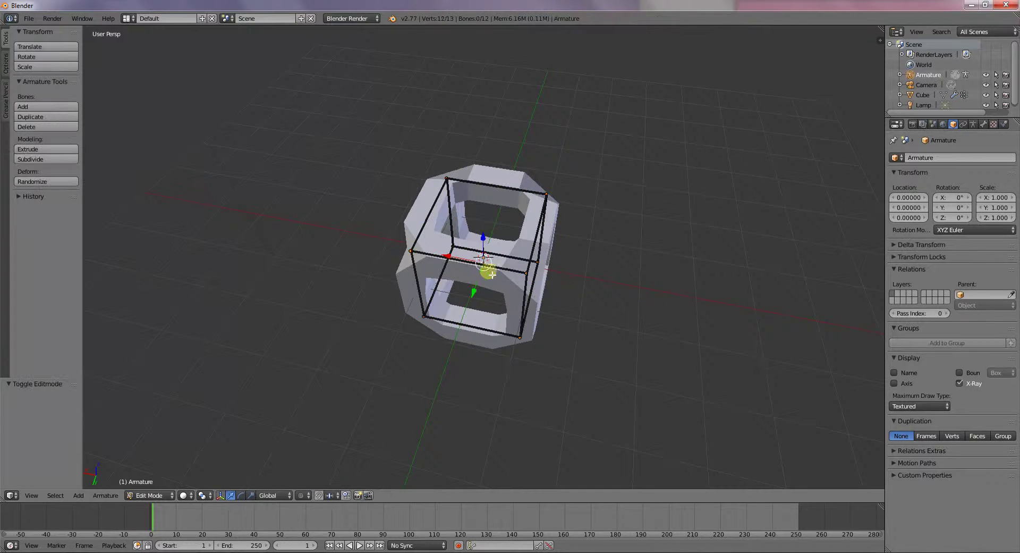
right_click(528, 269)
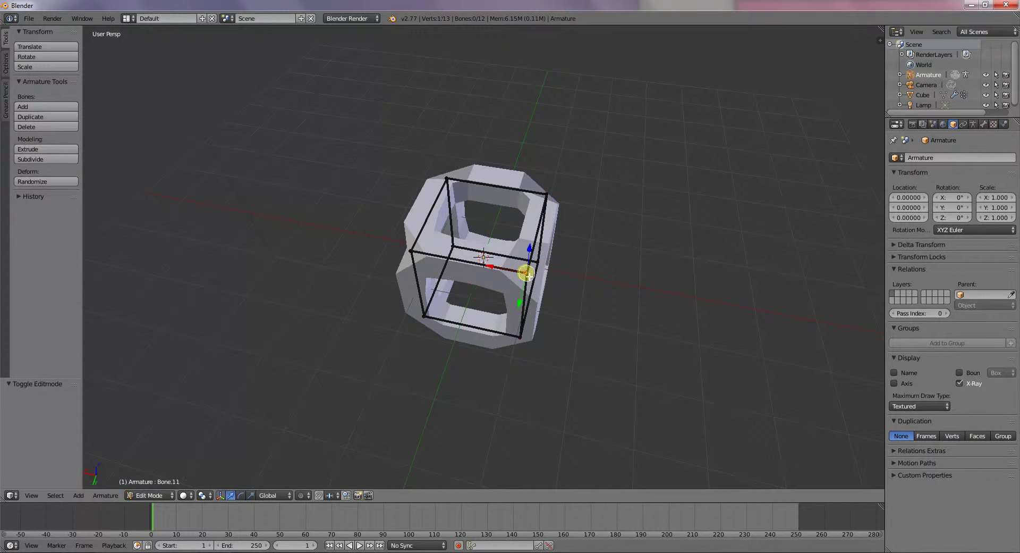
key("g")
right_click(558, 255)
Try several more moves of the front upper corner joint in different directions, cancelling each one
right_click(533, 274)
right_click(530, 276)
key("g")
right_click(513, 248)
right_click(529, 273)
key("g")
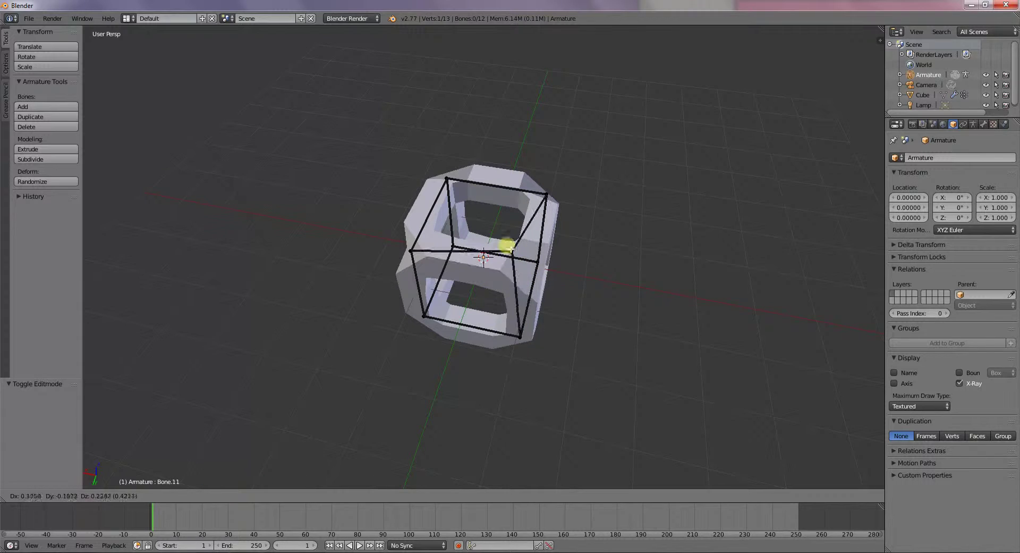
right_click(522, 260)
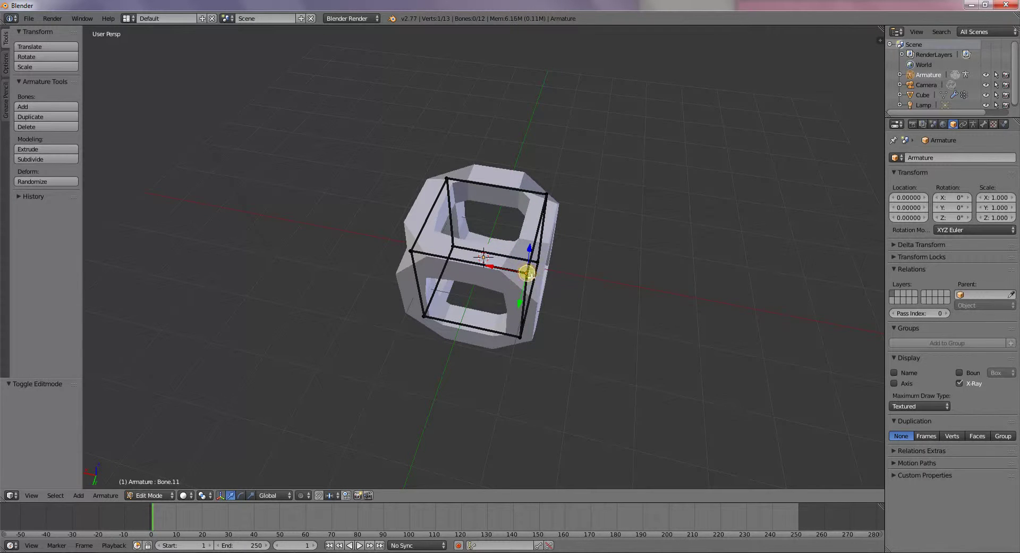
key("g")
right_click(608, 222)
Try moving the front lower corner joint, return to Object Mode and undo the armature creation
right_click(420, 317)
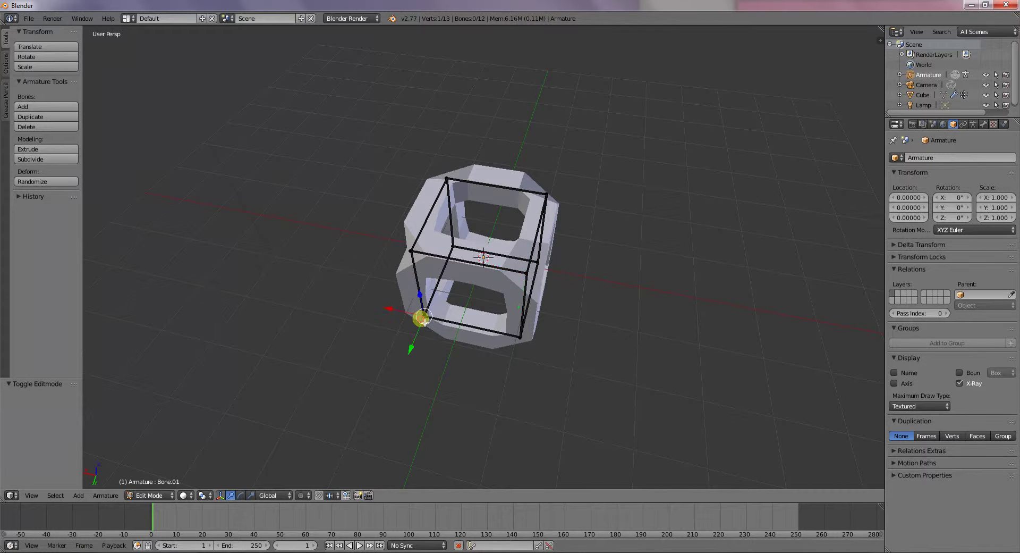
key("g")
right_click(167, 345)
key("Tab")
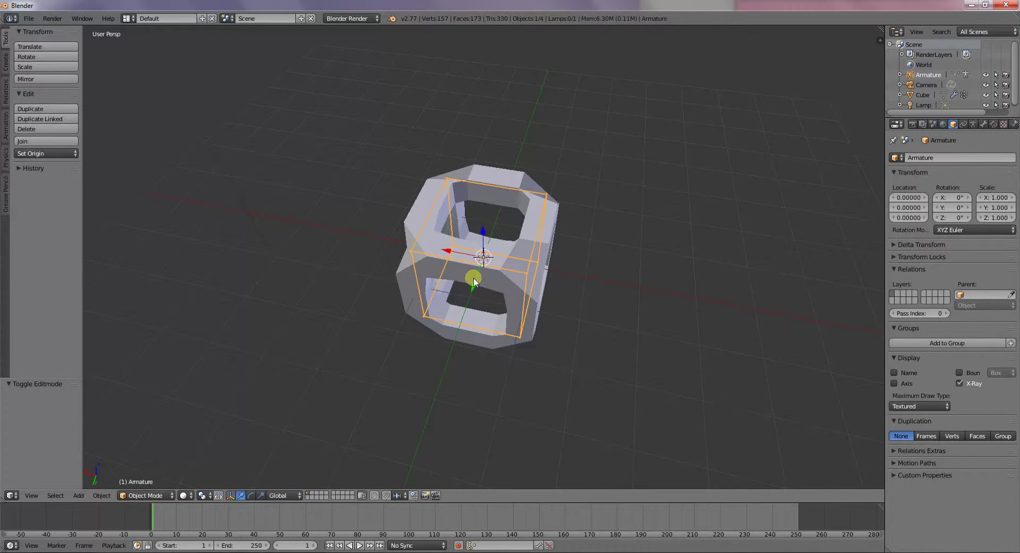
key("ctrl+z")
key("ctrl+z")
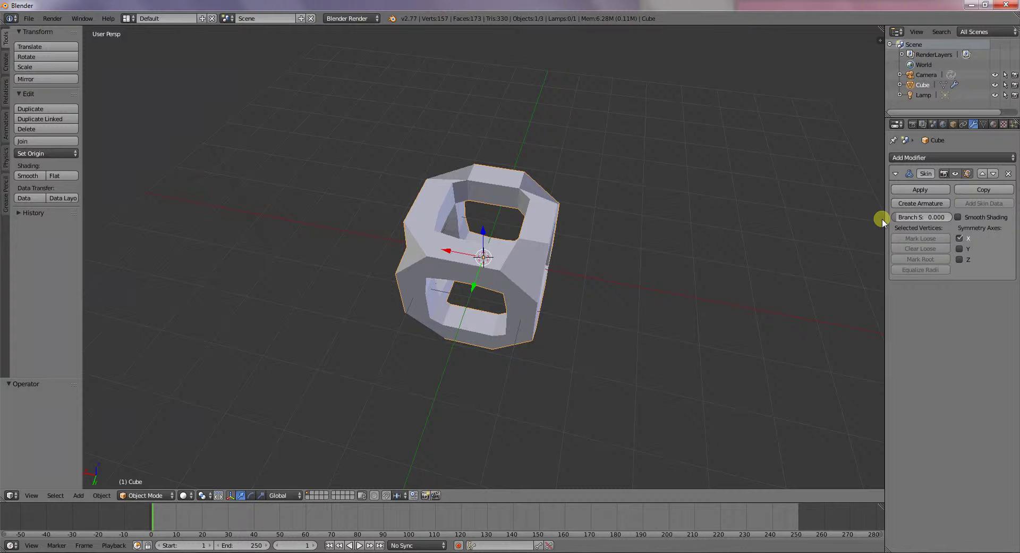
Examine the cube in Weight Paint mode and return to Object Mode
left_click(147, 495)
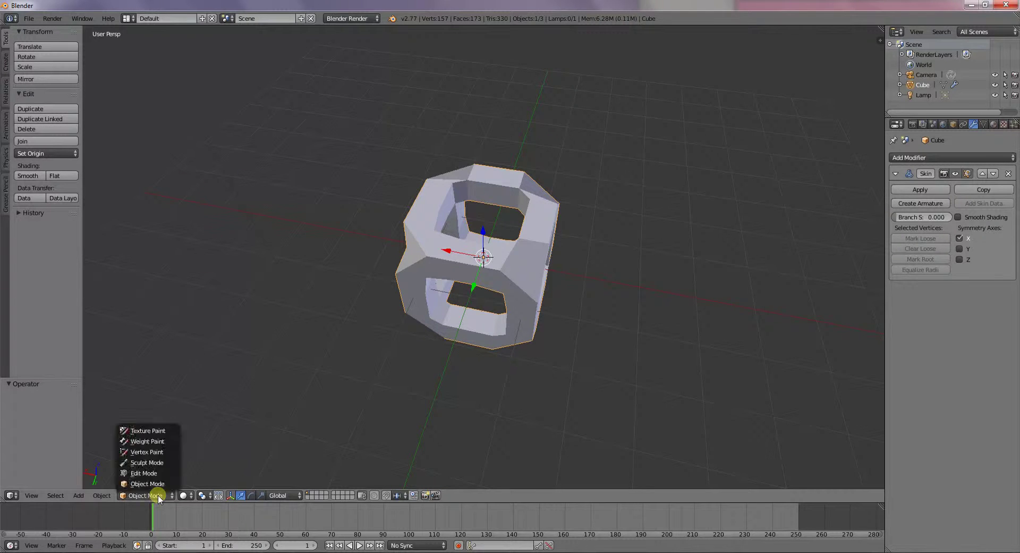
left_click(164, 441)
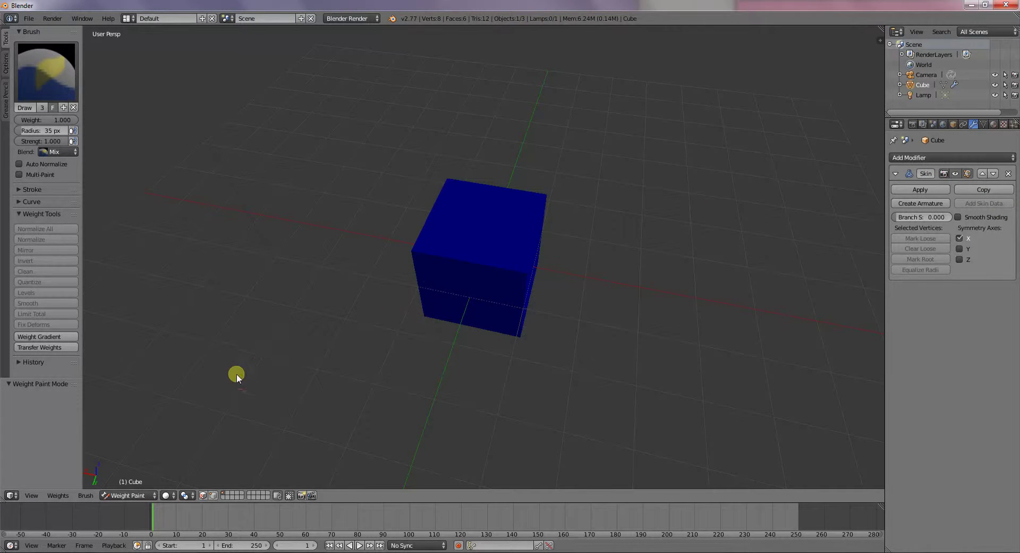
key("Tab")
key("Tab")
left_click(140, 496)
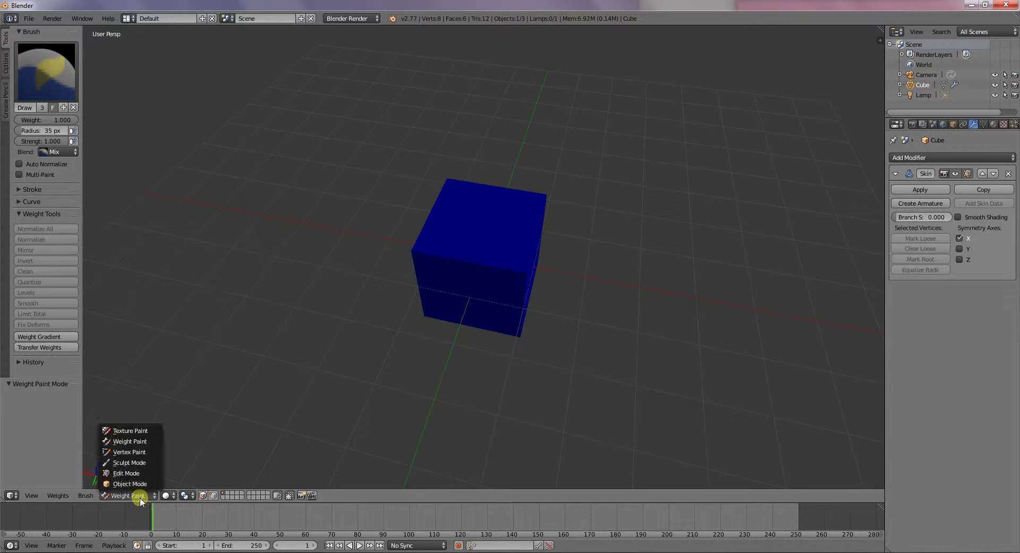
left_click(144, 482)
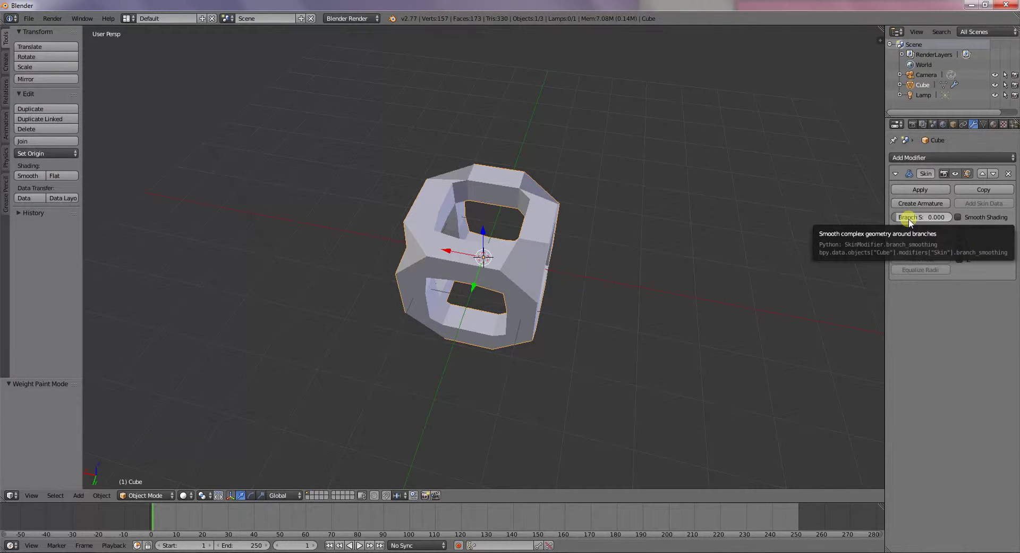
Create the skin armature again, review its data and the render settings in Edit Mode, and undo its creation
left_click(914, 203)
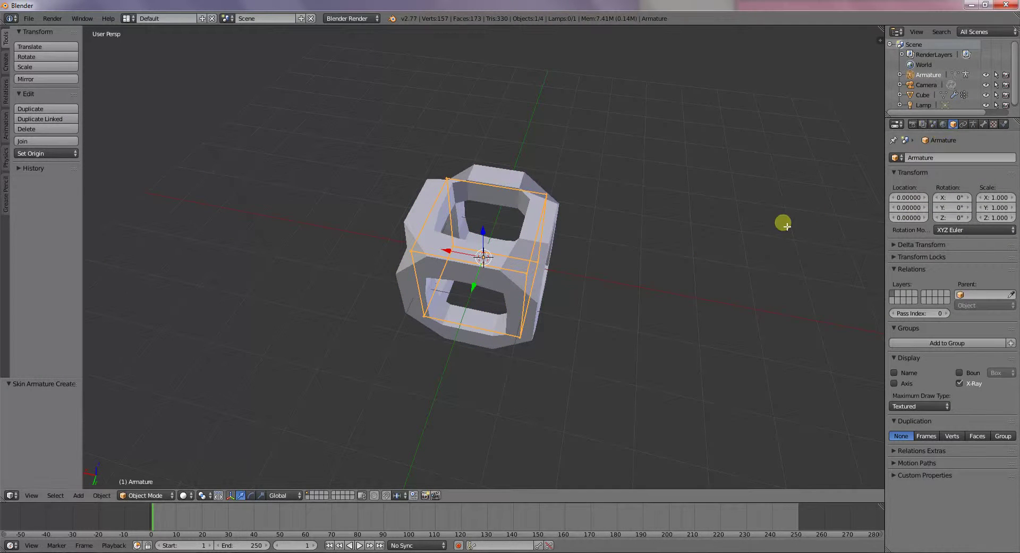
key("Tab")
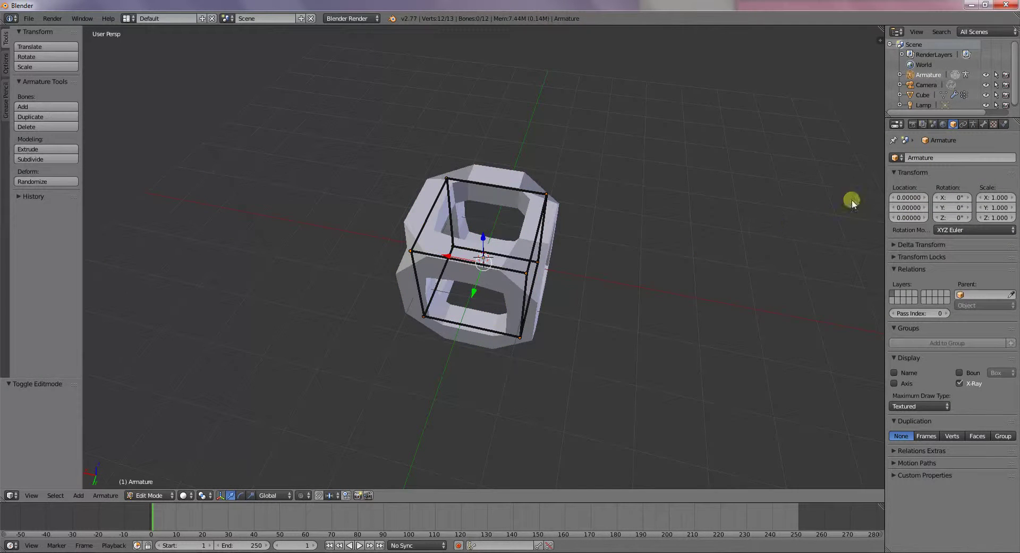
left_click(975, 125)
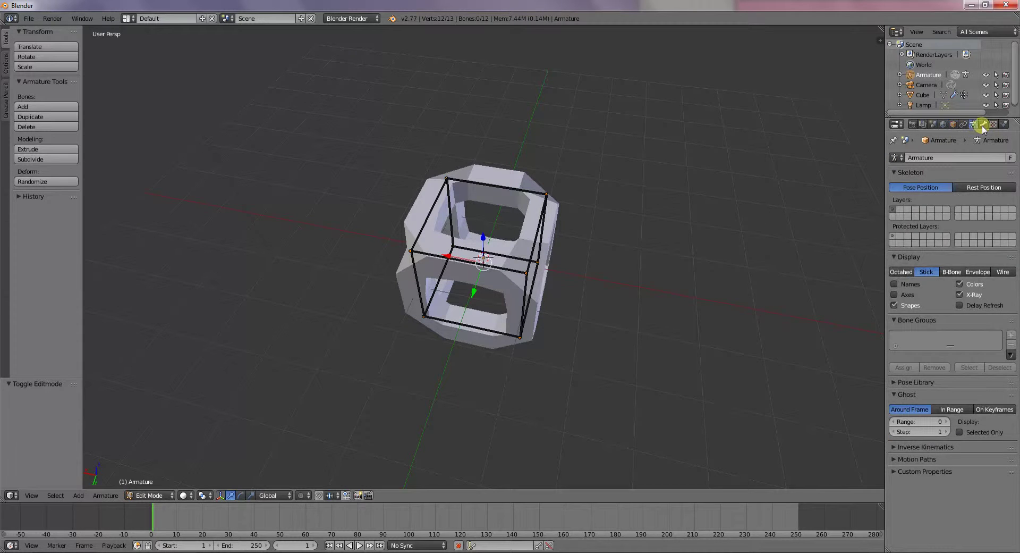
left_click(911, 124)
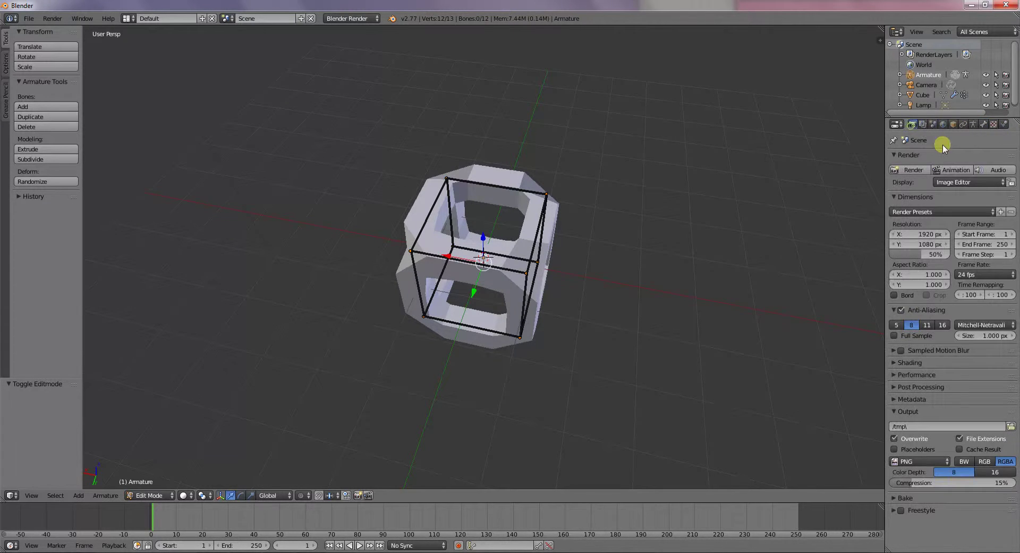
key("Tab")
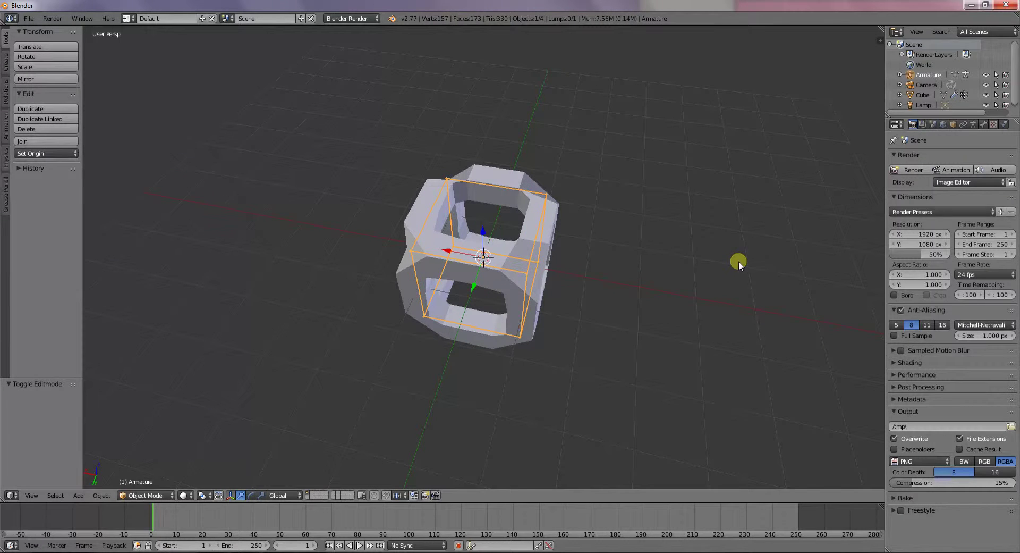
key("ctrl+z")
key("ctrl+z")
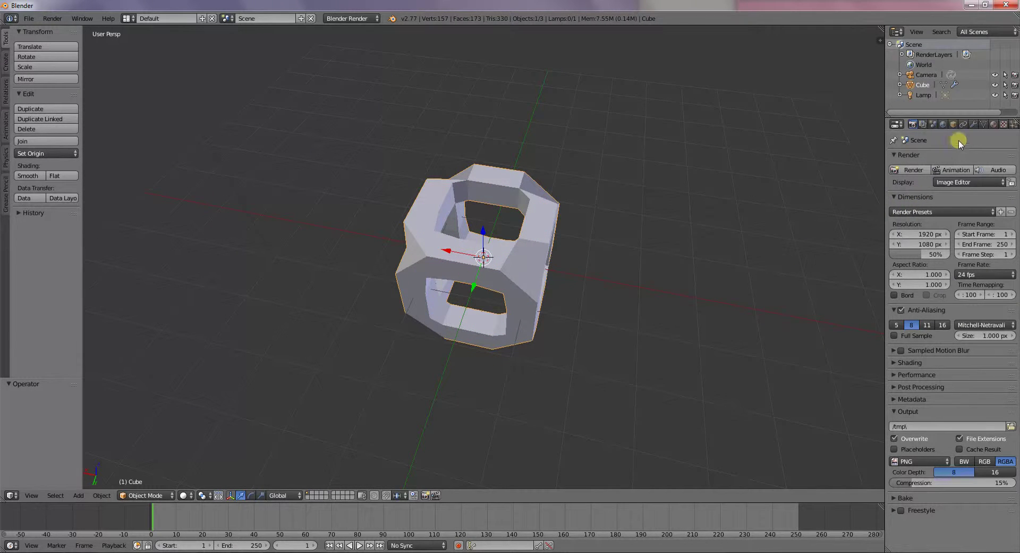
Try adjusting the Skin modifier's Branch Smoothing and examine the cube mesh up close
left_click(973, 128)
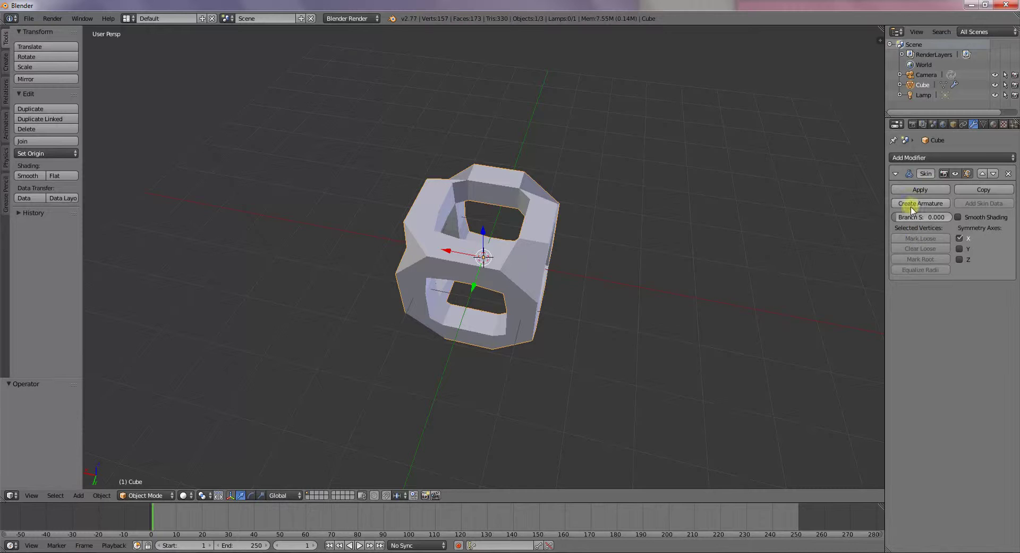
mouse_move(904, 216)
left_mouse_down()
mouse_move(956, 214)
mouse_move(896, 212)
mouse_move(998, 221)
mouse_move(864, 232)
mouse_move(943, 235)
mouse_move(889, 238)
mouse_move(899, 216)
left_mouse_up()
scroll(426, 316, "up", 2)
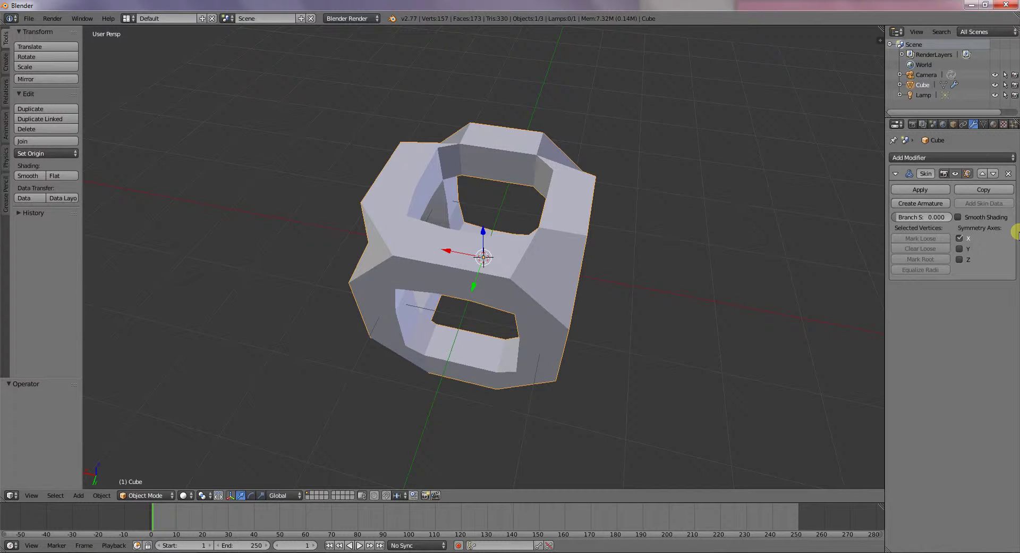
Try the Skin modifier's Smooth Shading and compare it with the object's own smooth and flat shading
left_click(959, 217)
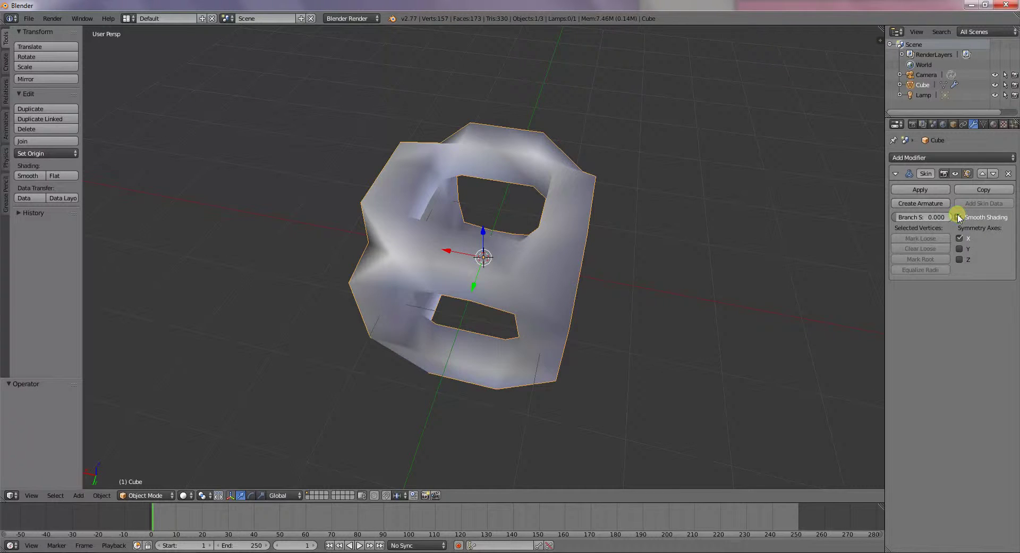
left_click(959, 217)
left_click(28, 176)
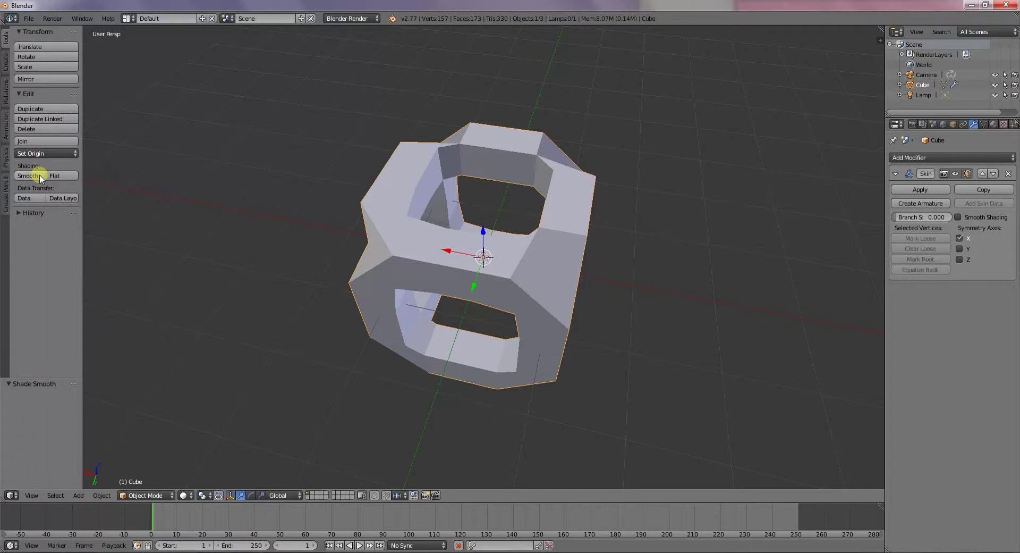
left_click(56, 176)
left_click(36, 176)
key("Tab")
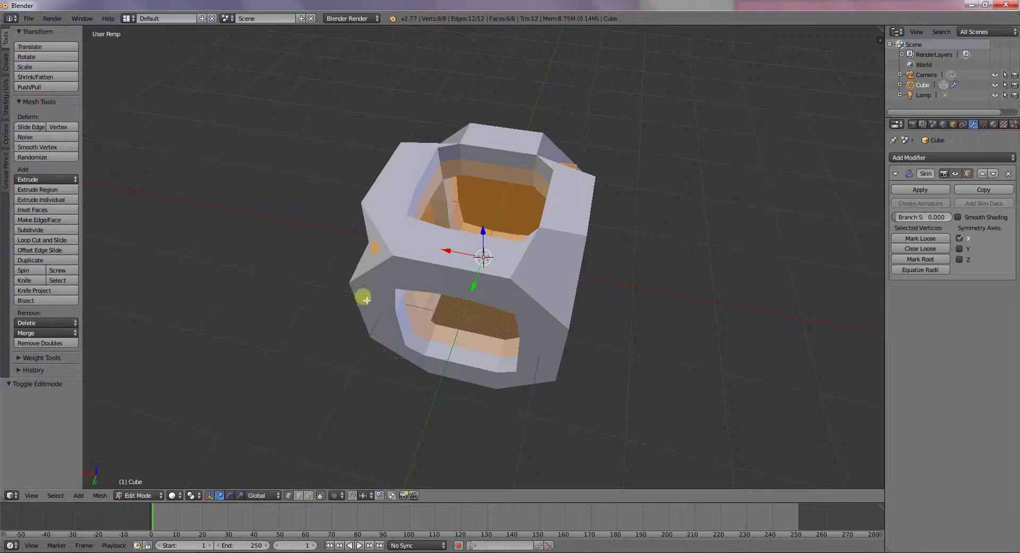
key("Tab")
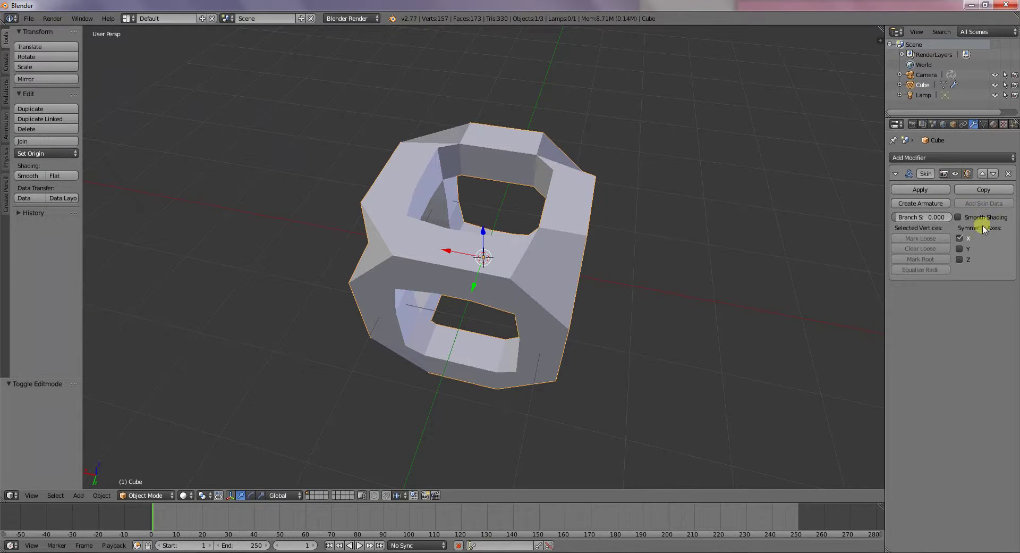
Toggle the Skin modifier's Smooth Shading again while trying Branch Smoothing, and leave smooth shading off
left_click(957, 216)
left_click(958, 217)
left_click(959, 216)
mouse_move(920, 218)
left_mouse_down()
mouse_move(899, 210)
mouse_move(965, 209)
mouse_move(5, 204)
mouse_move(878, 202)
mouse_move(837, 204)
left_mouse_up()
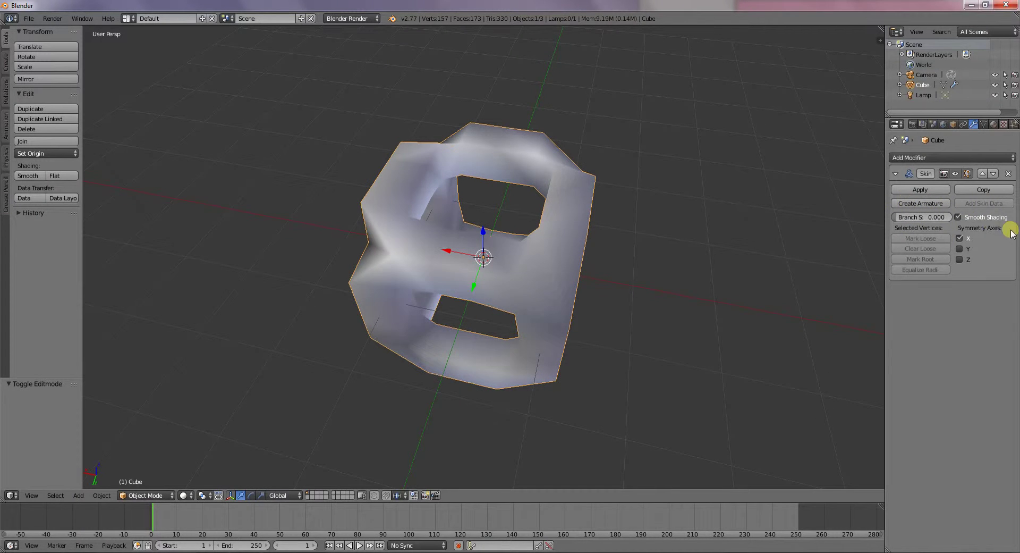
left_click(958, 217)
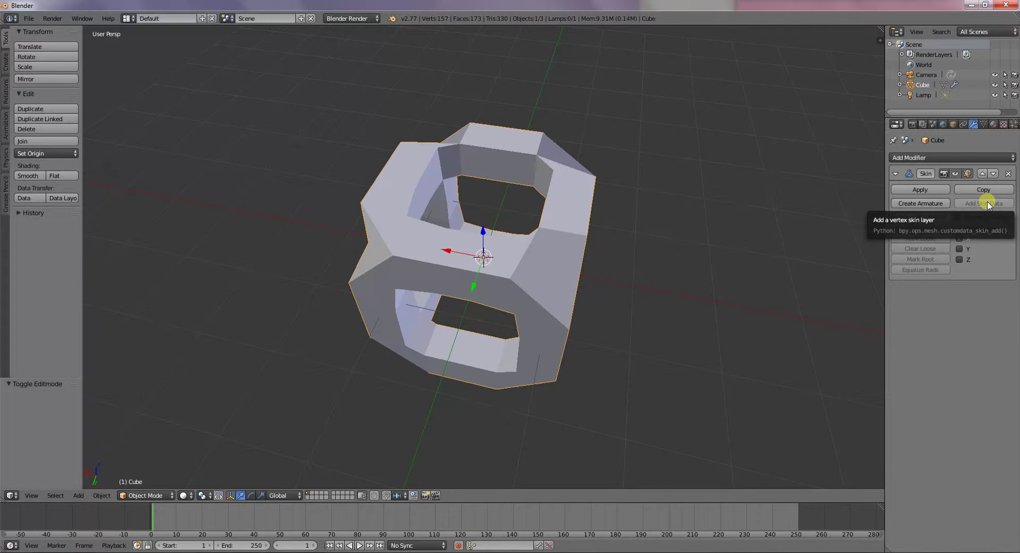
left_click(684, 521)
left_click(680, 519)
left_click(967, 498)
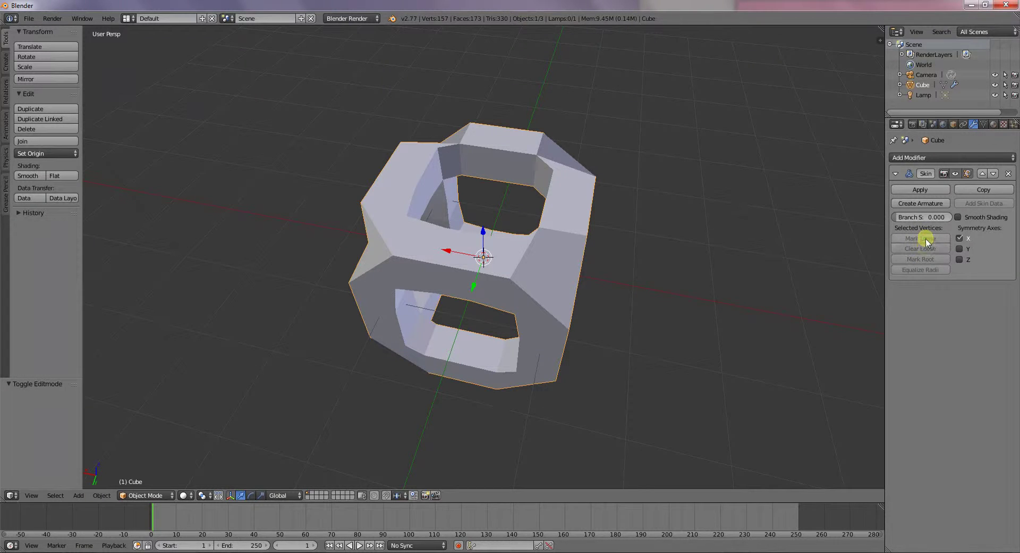
Try toggling the Skin modifier's Smooth Shading and its X and Y symmetry axes, restoring the original settings
left_click(959, 217)
left_click(959, 216)
left_click(960, 248)
left_click(959, 248)
left_click(959, 238)
left_click(958, 217)
left_click(959, 217)
left_click_drag(904, 217, 905, 221)
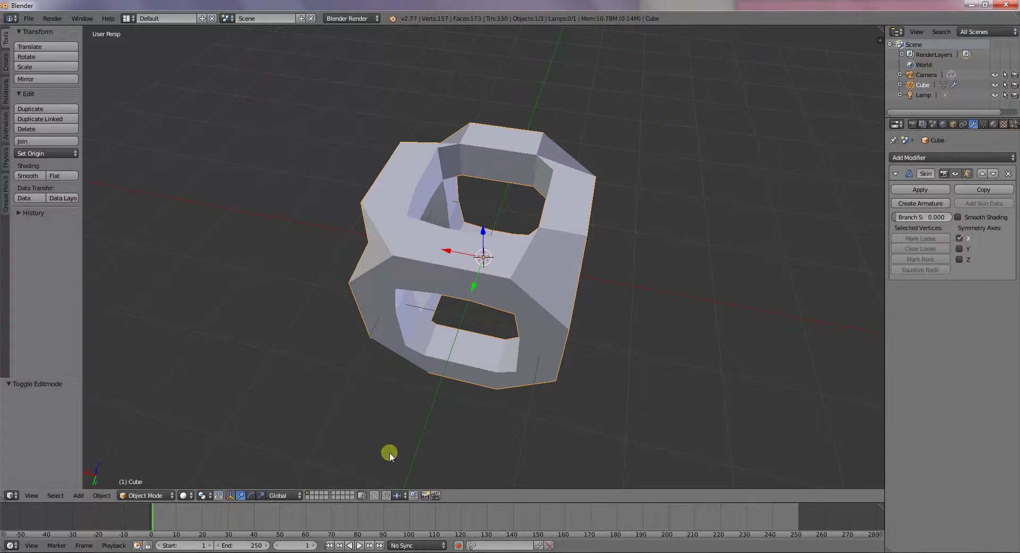
Enter Edit Mode on the cube and turn off limiting the selection to visible geometry
middle_click_drag(455, 444, 491, 408)
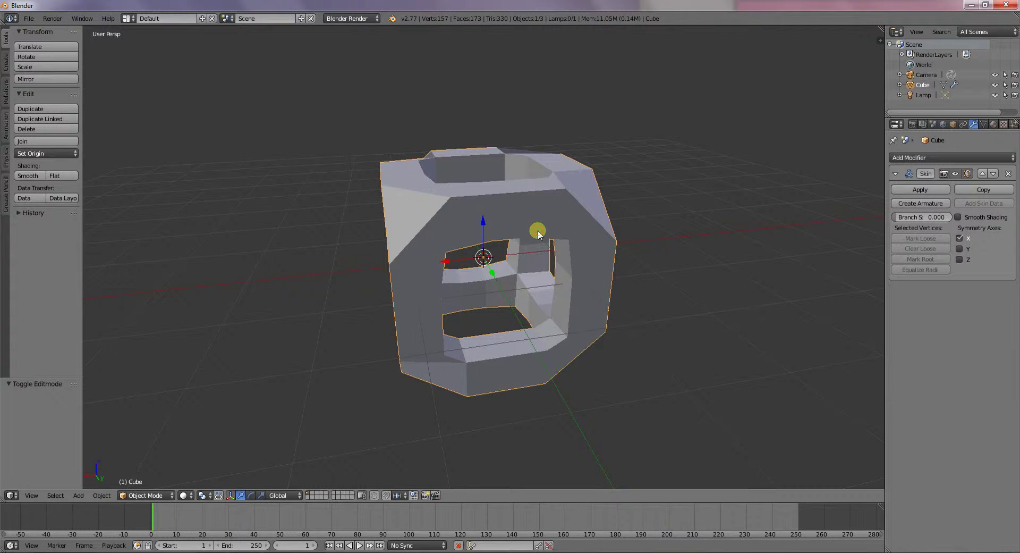
key("Tab")
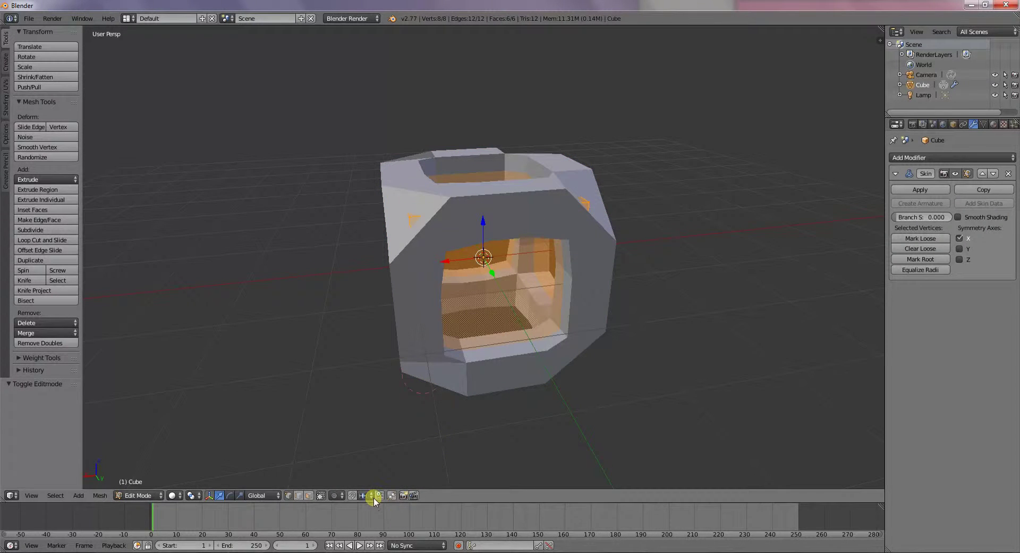
left_click(323, 495)
mouse_move(573, 416)
middle_mouse_down()
mouse_move(568, 408)
mouse_move(587, 412)
middle_mouse_up()
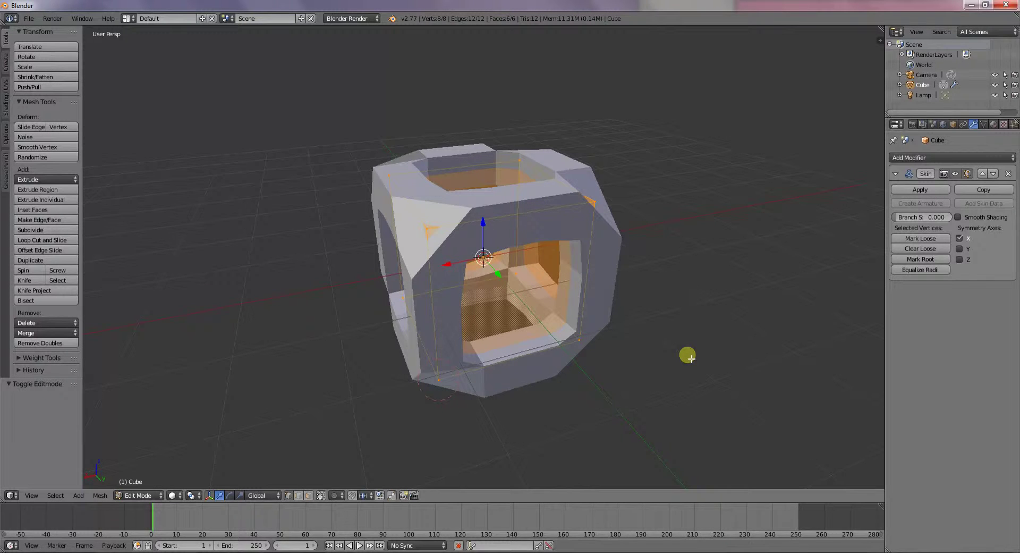
left_click(322, 496)
Delete all of the cube's faces and remove the Skin modifier
key("x")
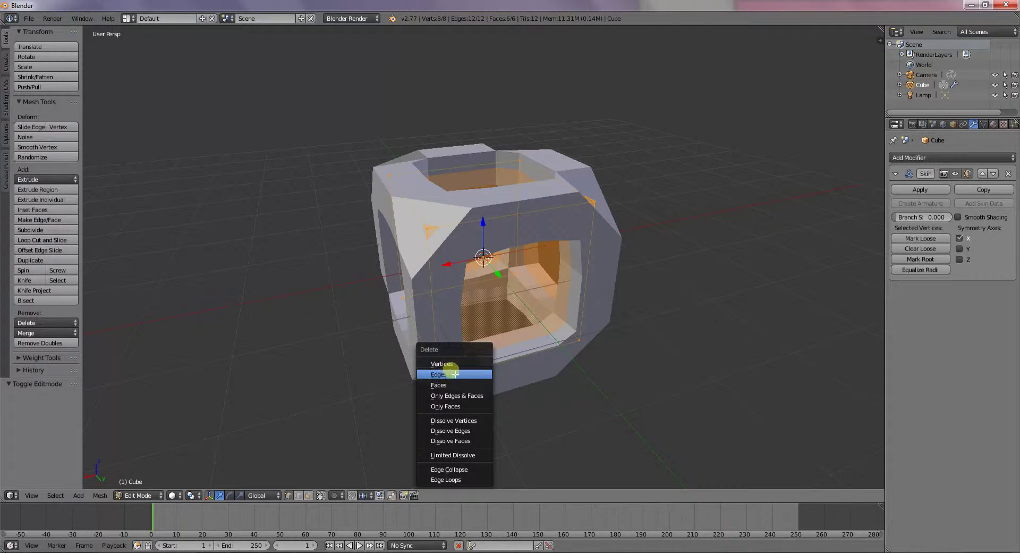
left_click(456, 387)
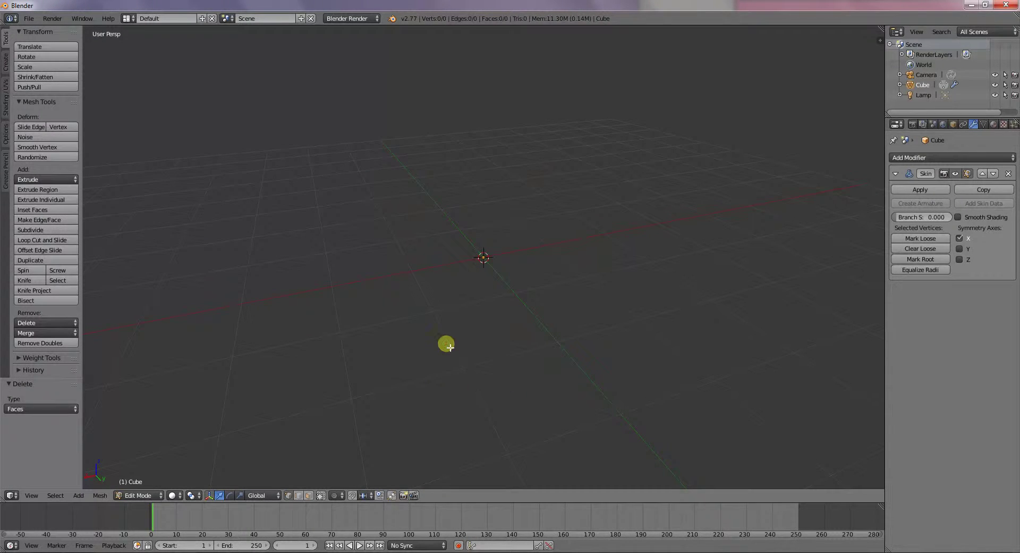
left_click(1008, 173)
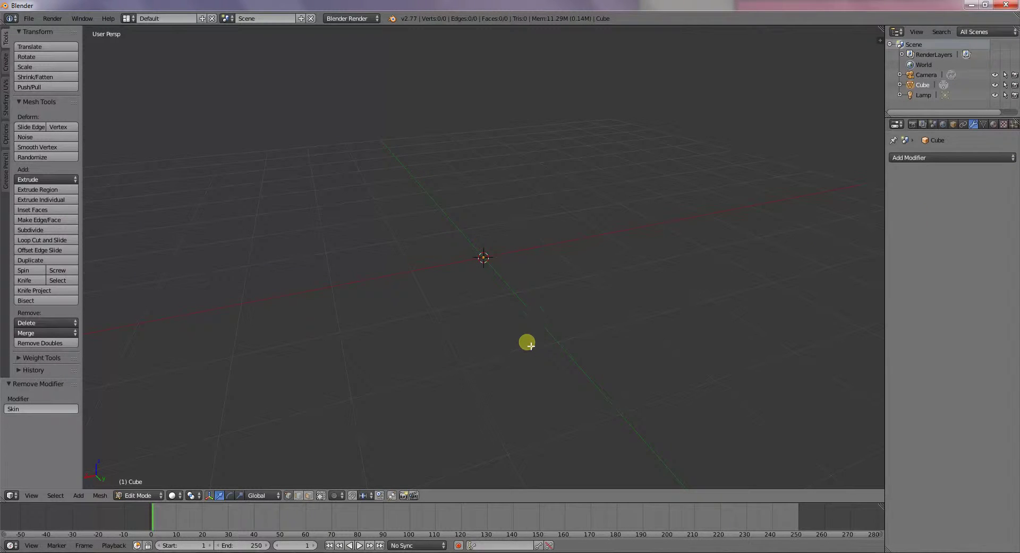
key("shift+a")
left_click(460, 315)
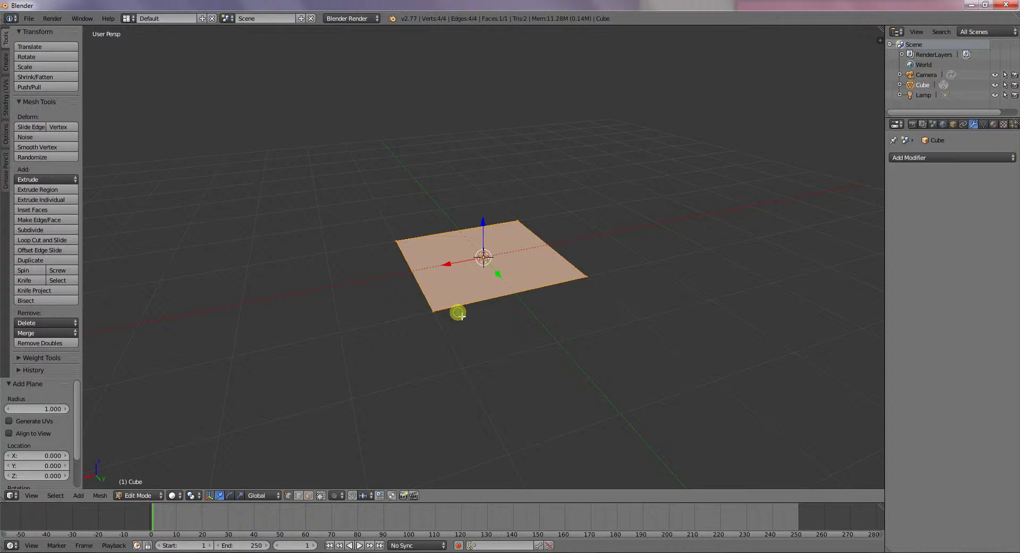
key("ctrl+z")
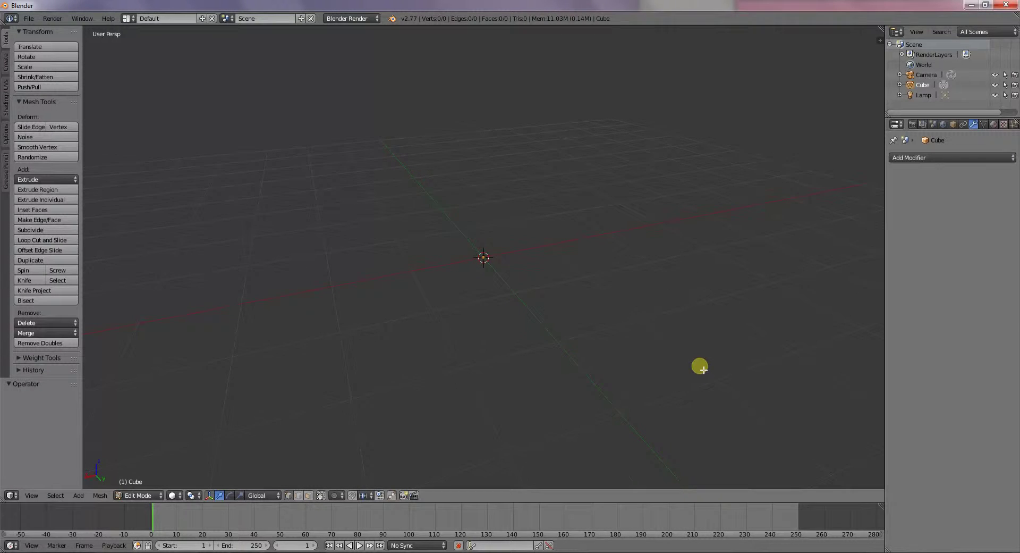
Start the Screencast Keys display in the 3D view
key("n")
scroll(842, 307, "down", 6)
left_click(836, 479)
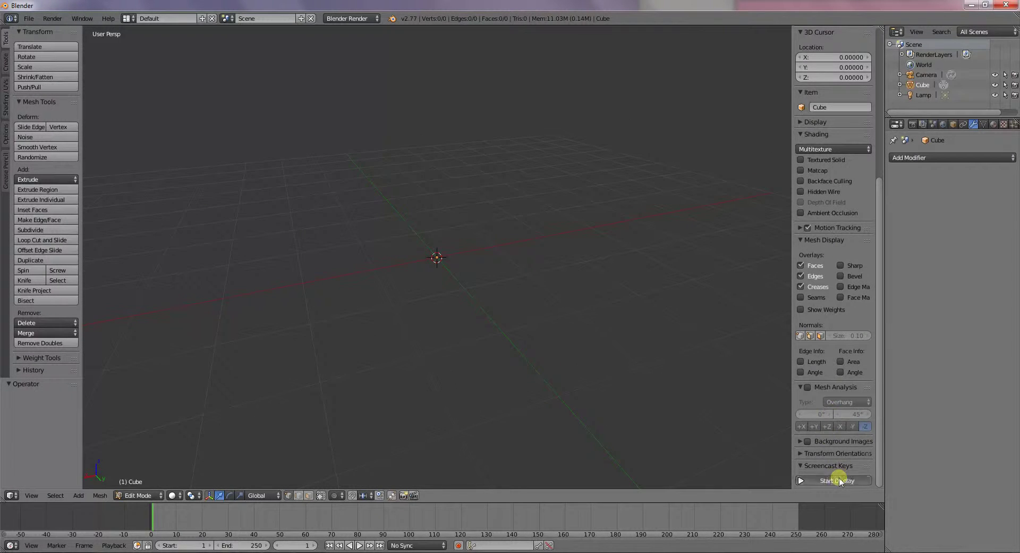
key("n")
Add a cube to the empty mesh and scale it down by a factor of about 0.24
key("shift+a")
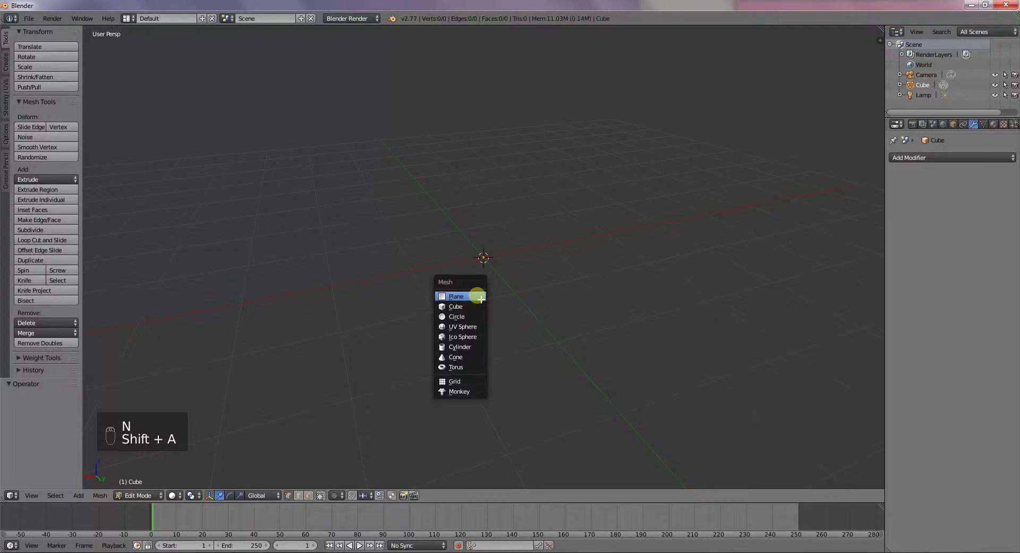
left_click(475, 306)
key("s")
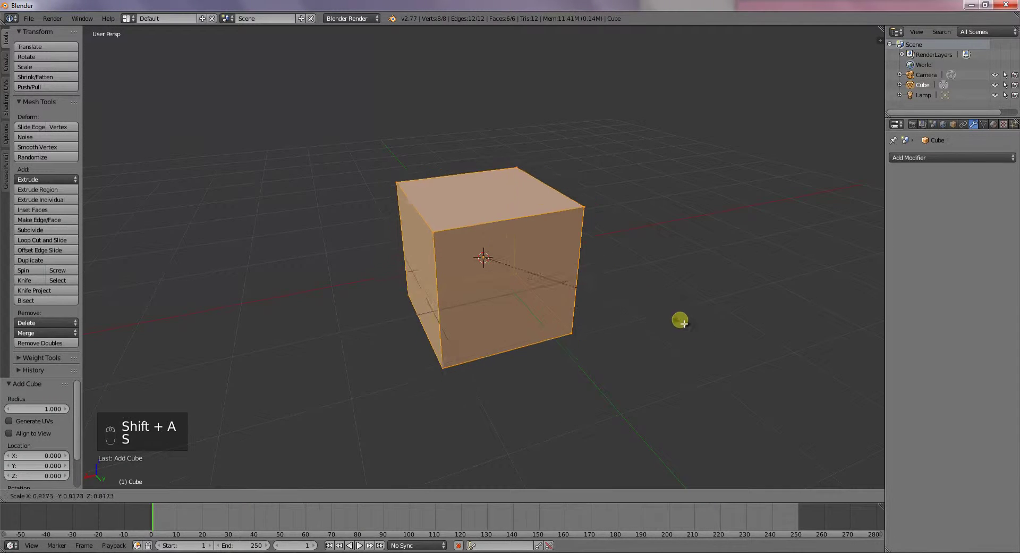
left_click(540, 269)
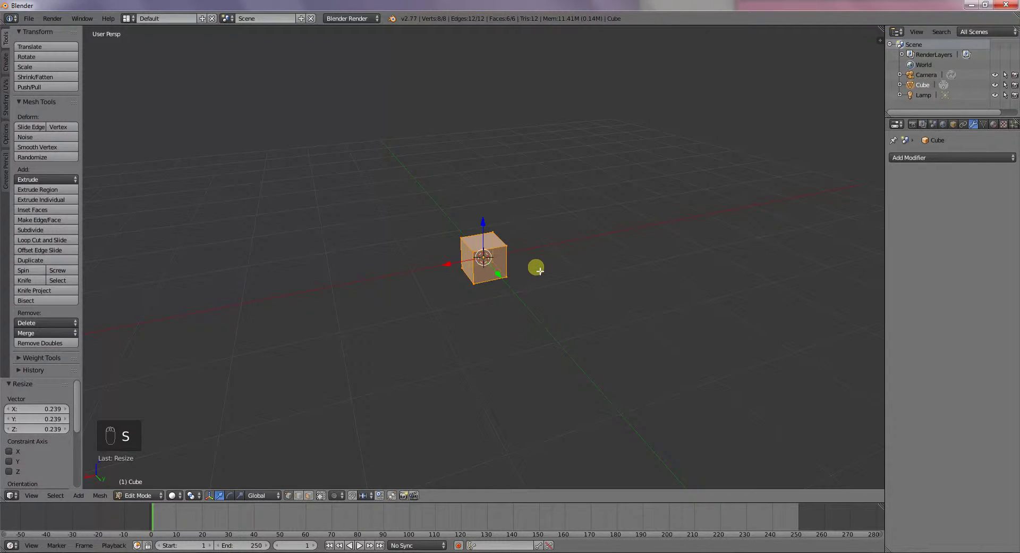
Raise the small cube about 0.25 units along the Z axis in the front view, so it rests on the ground line
key("KP_1")
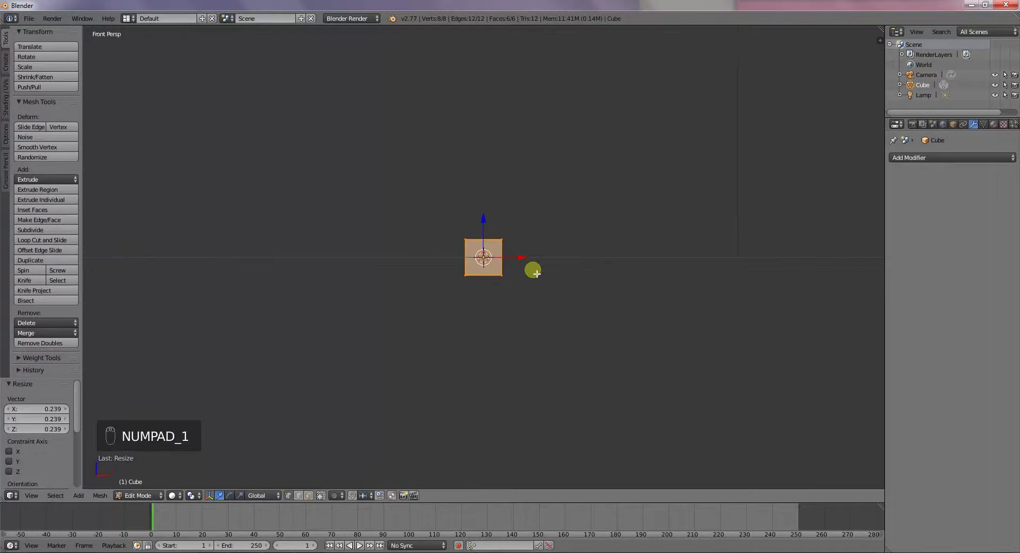
key("g")
key("z")
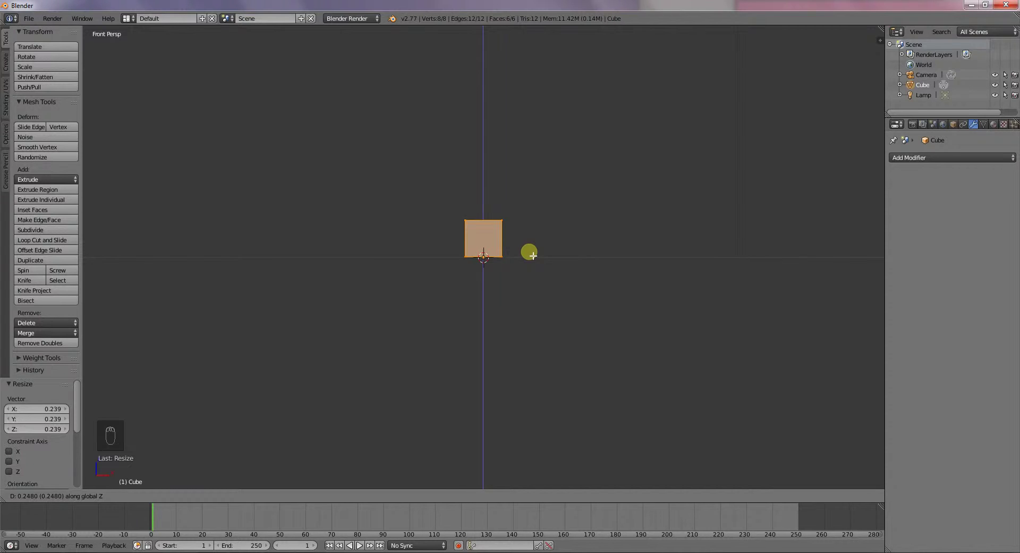
left_click(530, 254)
Select the cube's positive-X side face in face selection mode and add a Skin modifier
middle_click_drag(612, 286, 512, 324)
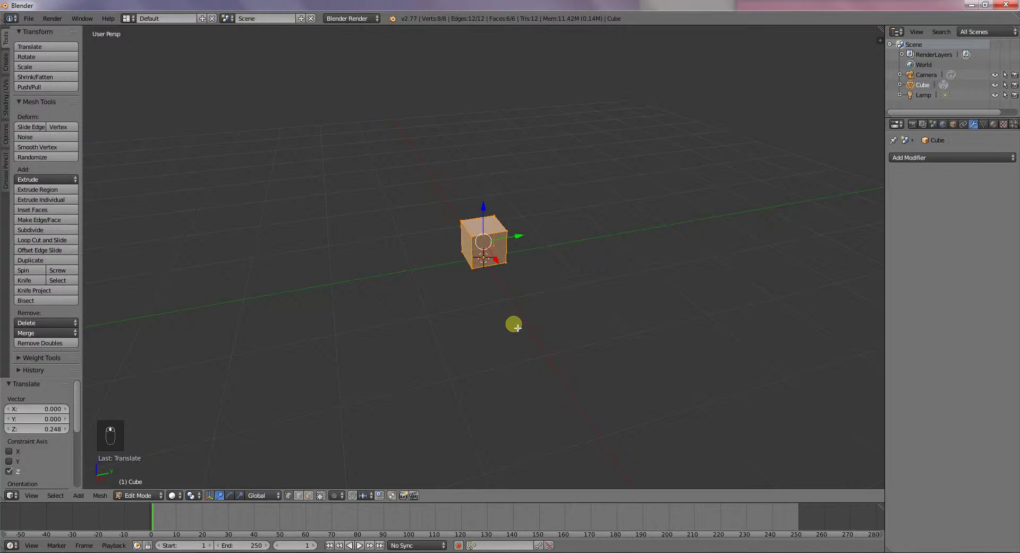
middle_click_drag(772, 211, 405, 480)
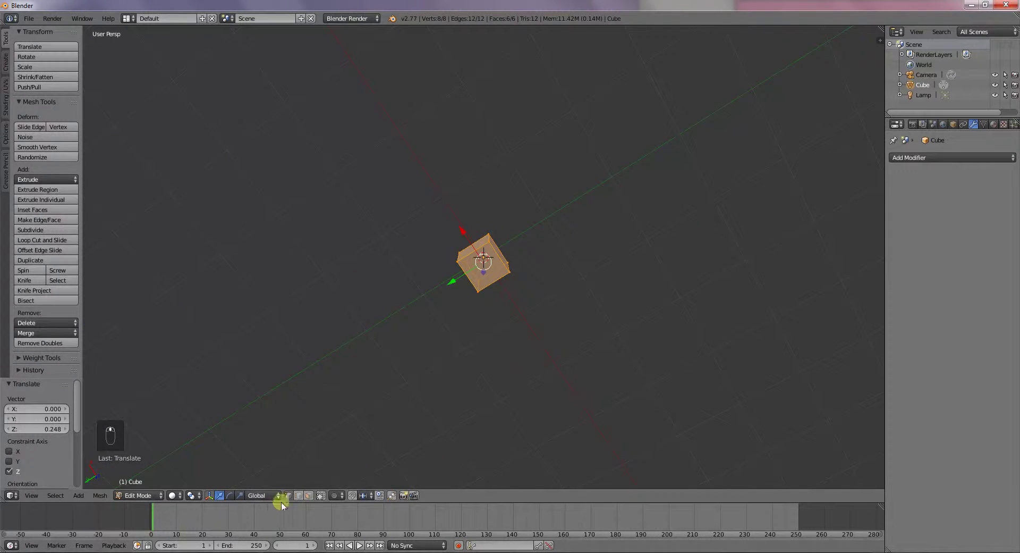
middle_click_drag(698, 276, 394, 175)
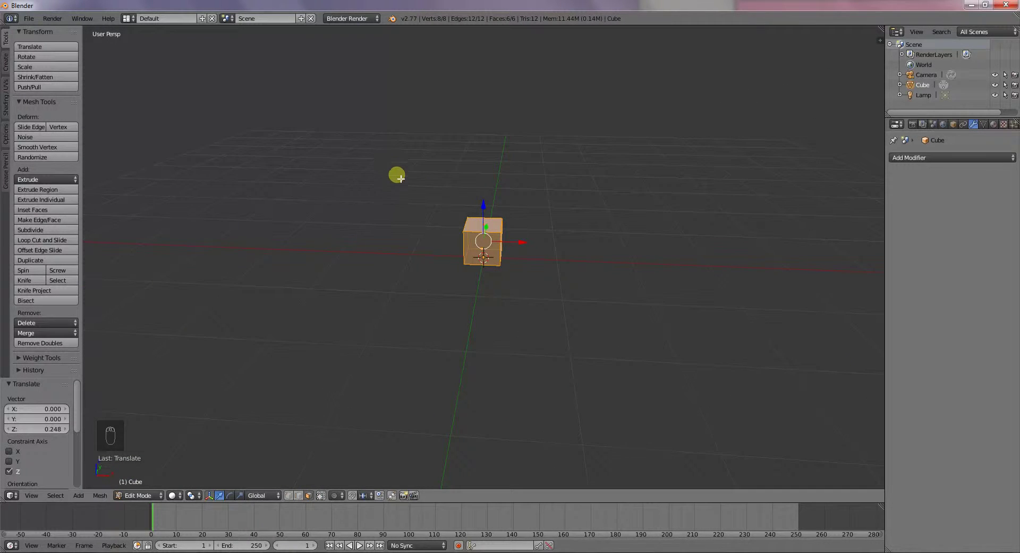
key("KP_1")
middle_click_drag(551, 221, 514, 248)
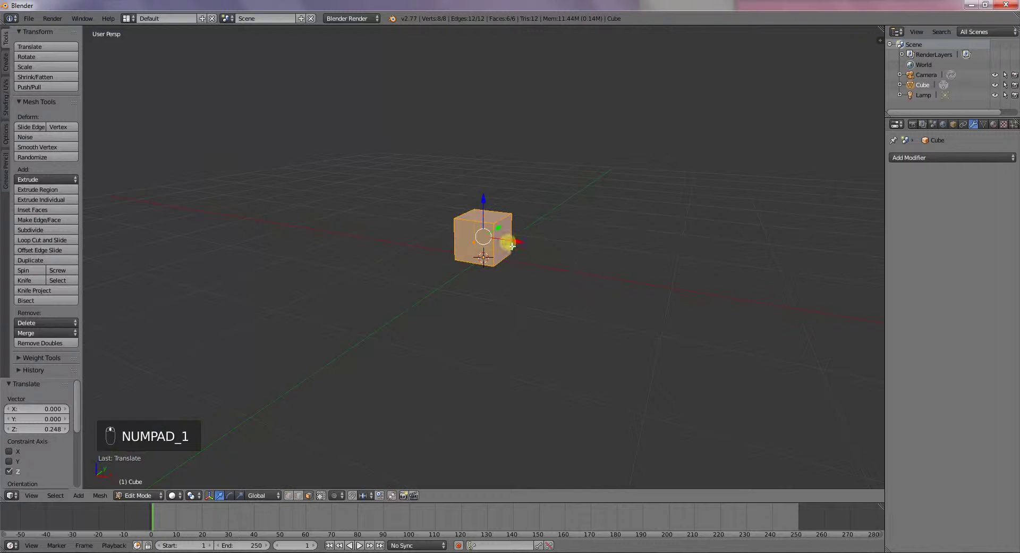
right_click(506, 242)
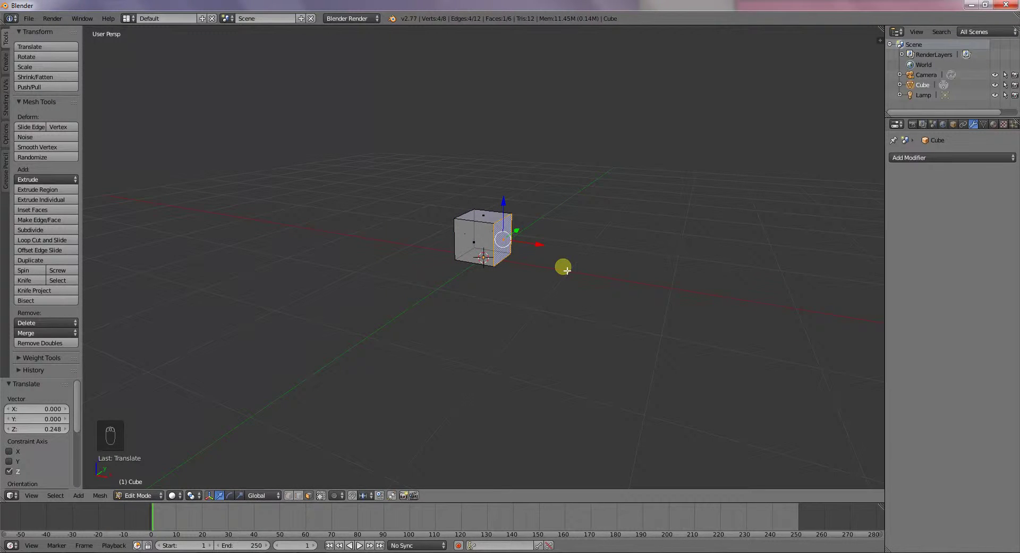
left_click(903, 158)
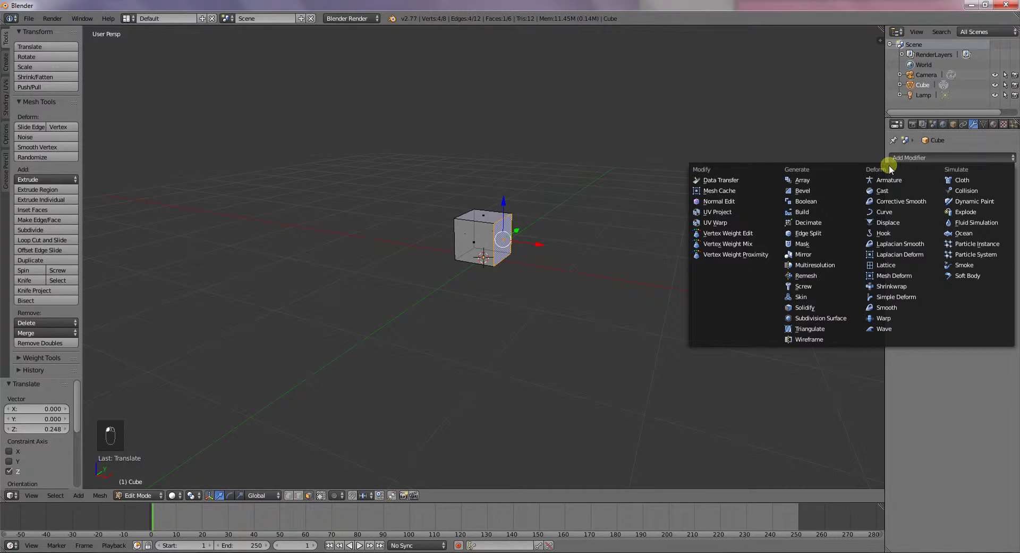
left_click(815, 295)
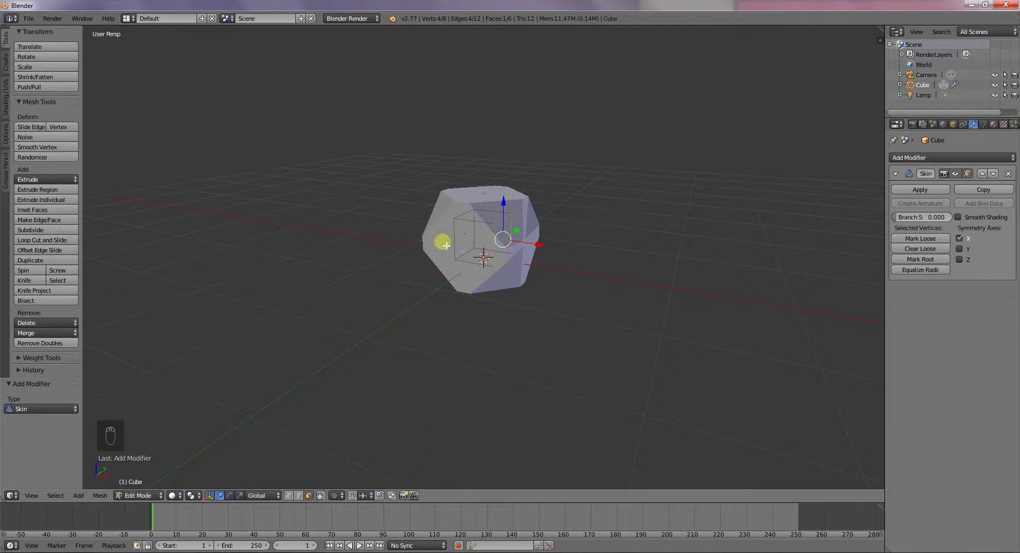
Extrude the selected side face outward by about 1 unit
middle_click_drag(527, 272, 550, 216)
key("e")
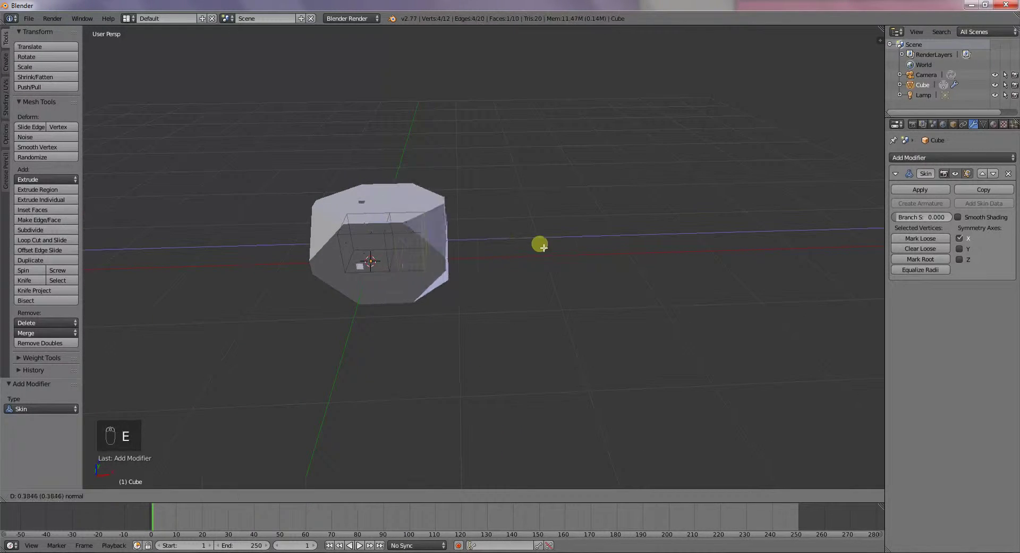
left_click(594, 237)
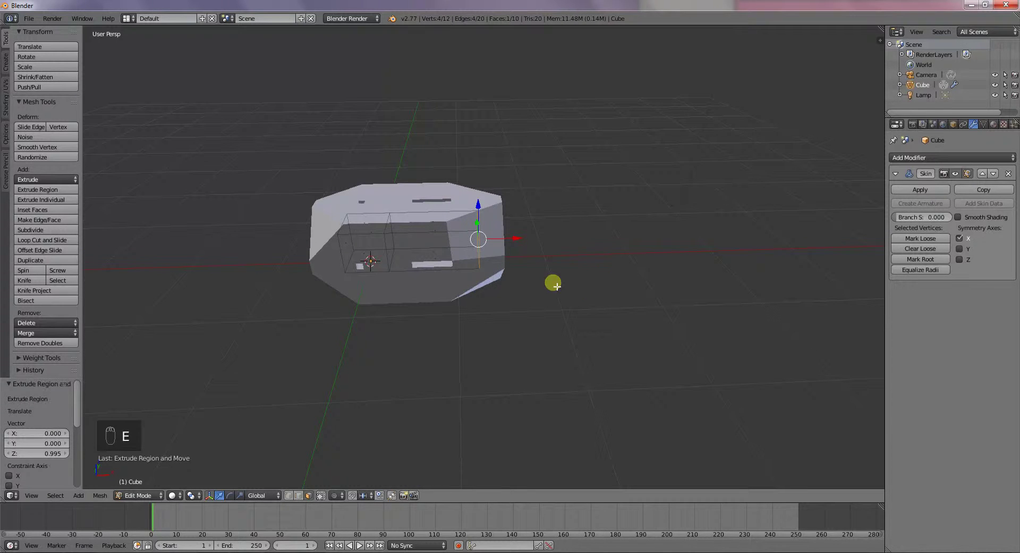
Select the entire mesh and scale it down by a factor of about 0.19
key("a")
key("a")
key("a")
key("s")
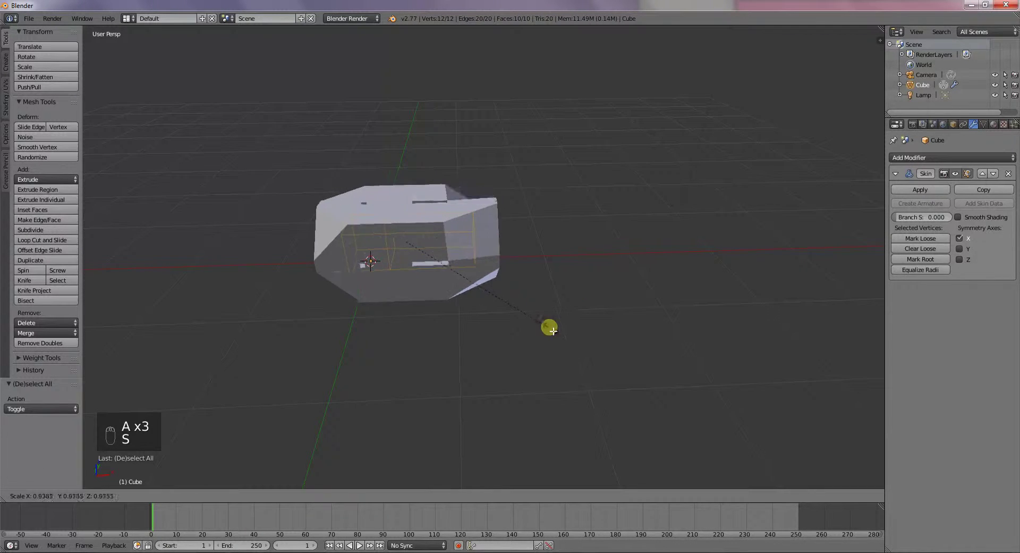
left_click(437, 248)
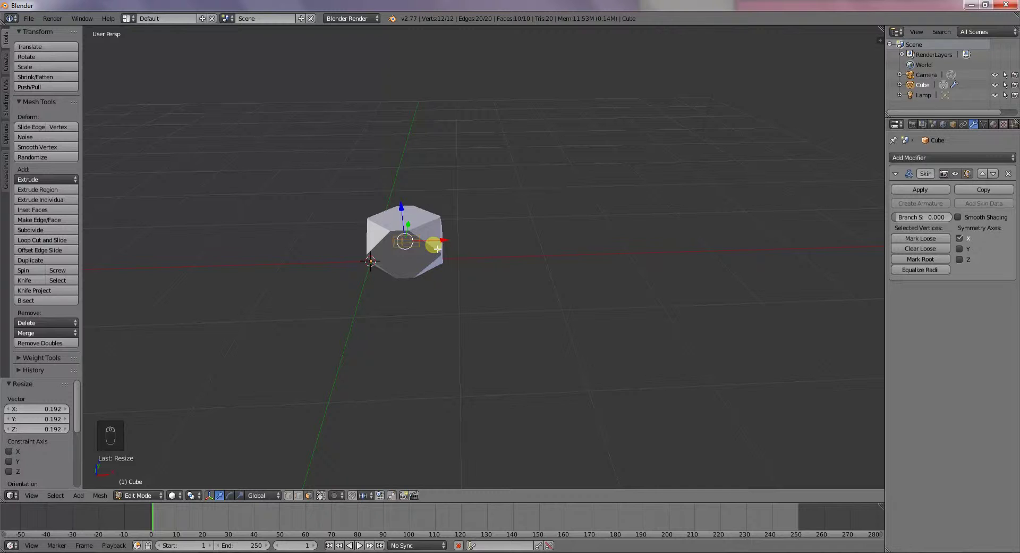
Delete all faces of the scaled-down mesh, keeping the Skin modifier
key("a")
key("a")
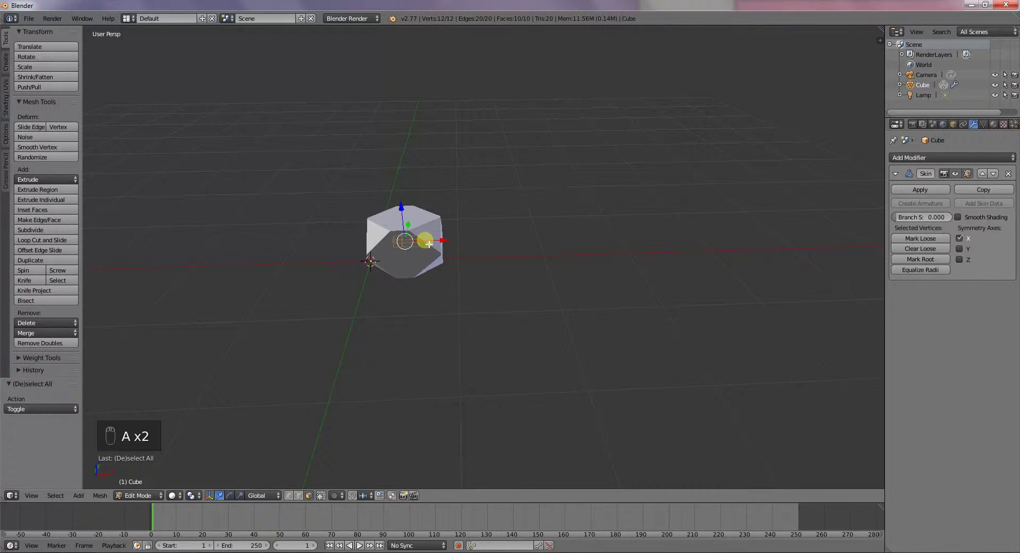
key("x")
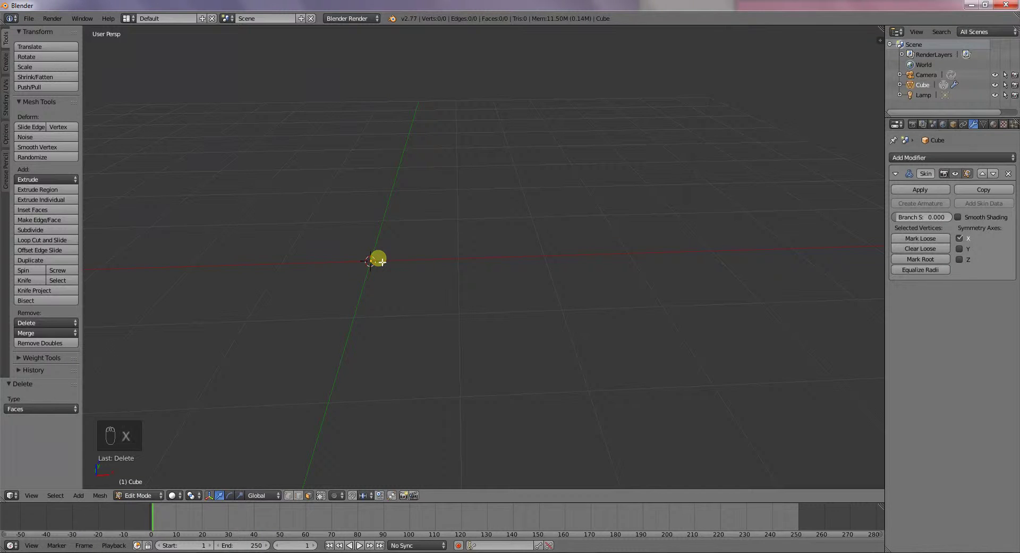
Add a new cube of radius 1 to the mesh and turn off the Skin modifier's viewport display
key("shift+a")
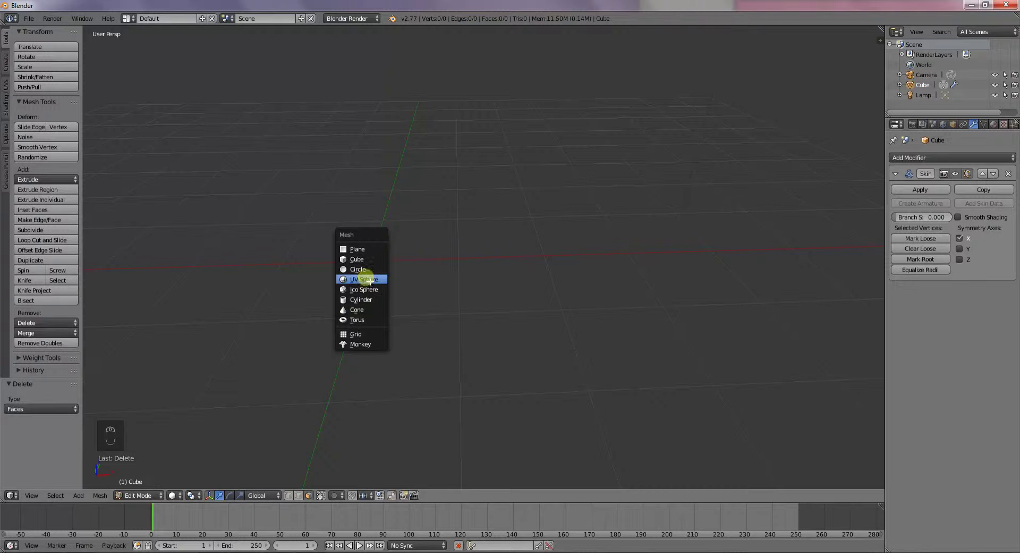
left_click(363, 260)
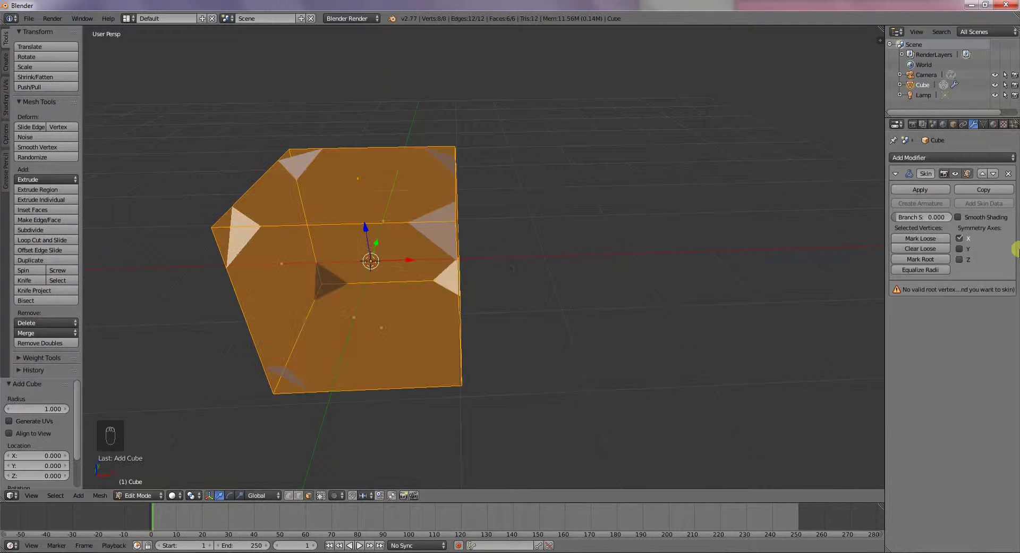
left_click(958, 175)
In edge selection mode, select the eight cube edges outside the negative-X side face and delete them
right_click(385, 223)
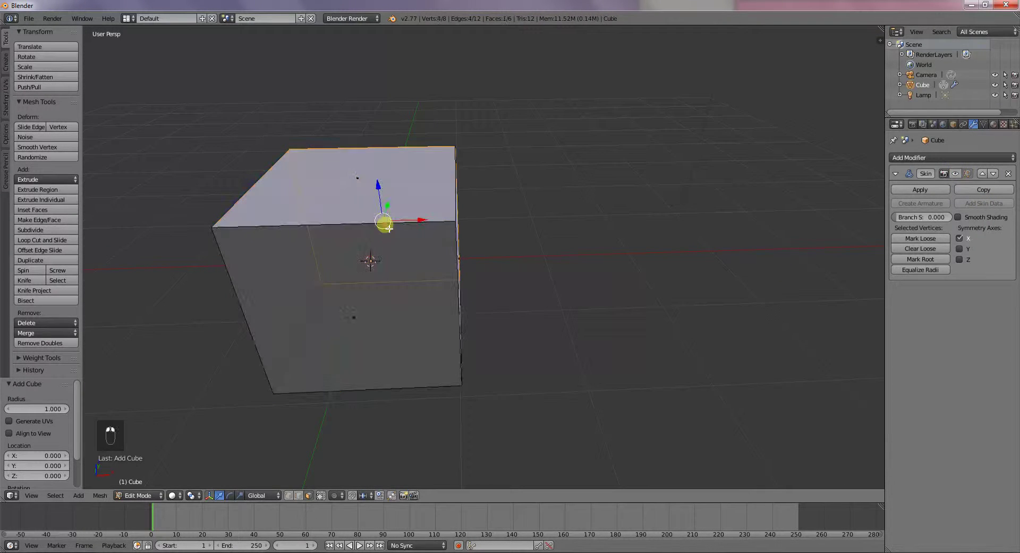
middle_click_drag(418, 284, 391, 288)
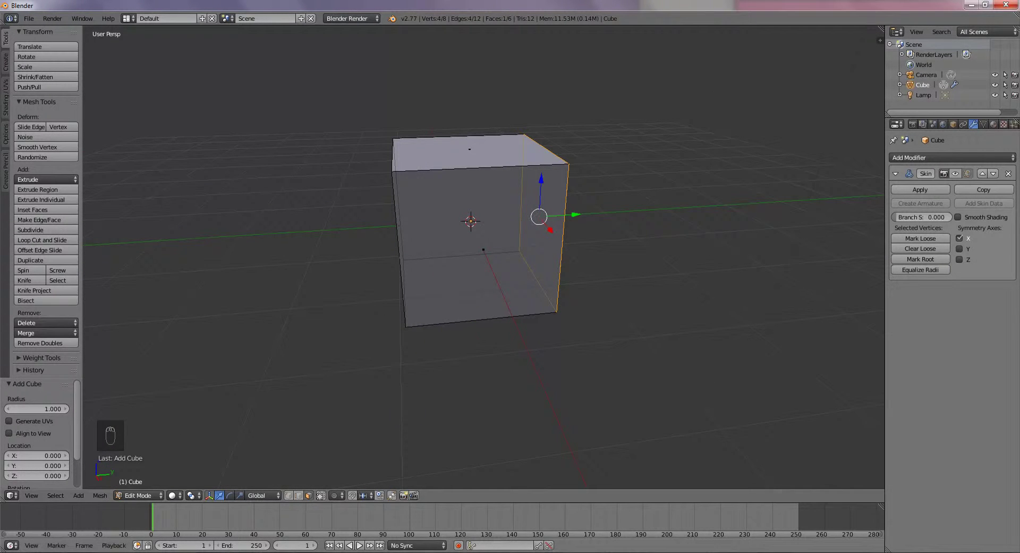
left_click(298, 496)
right_click(416, 279, "shift")
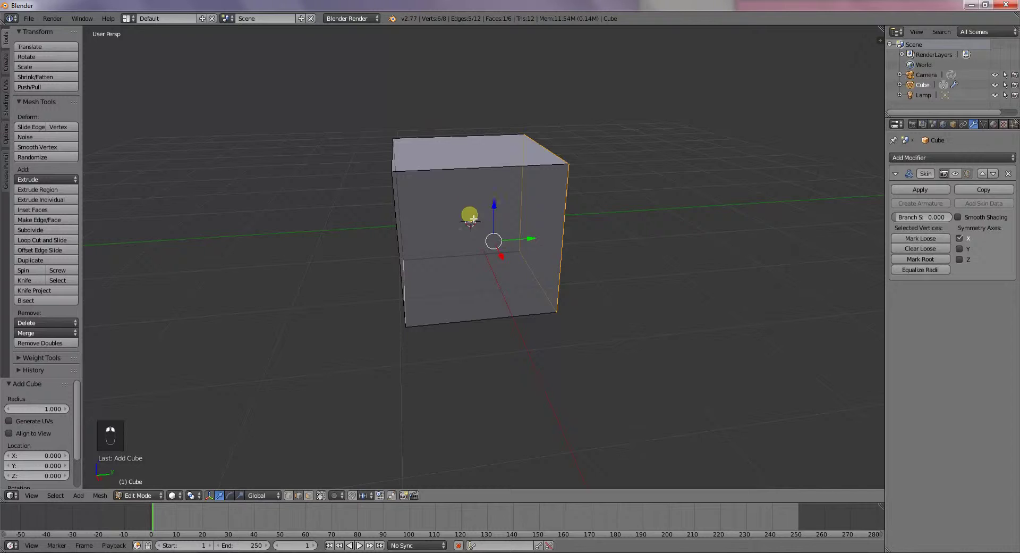
right_click_drag(480, 263, 514, 336)
key("Escape")
key("Escape")
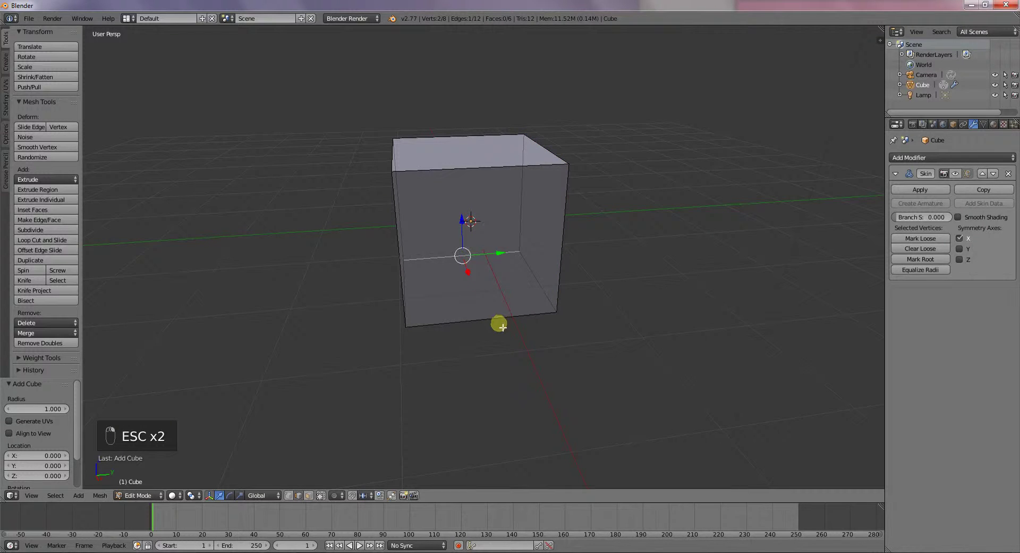
right_click(556, 255, "shift")
right_click(495, 169, "shift")
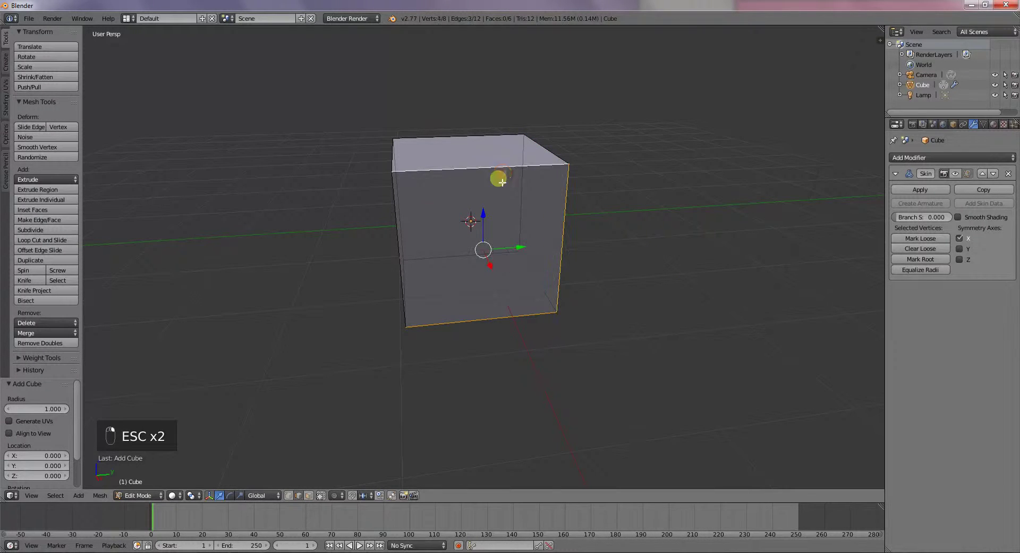
right_click(399, 231, "shift")
right_click(387, 162, "shift")
right_click(546, 158, "shift")
right_click(535, 169, "shift")
right_click(555, 154, "shift")
right_click(552, 286, "shift")
right_click(408, 294, "shift")
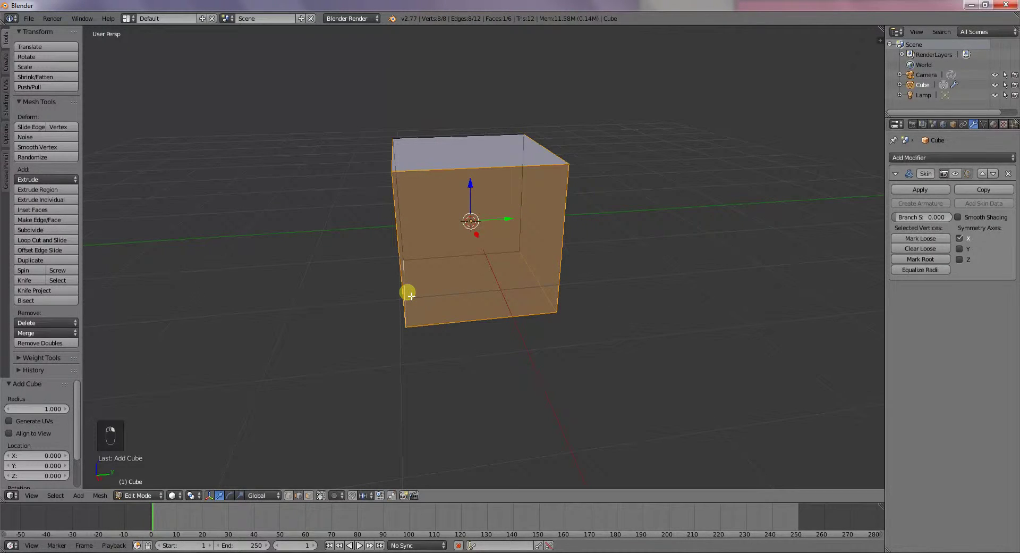
key("x")
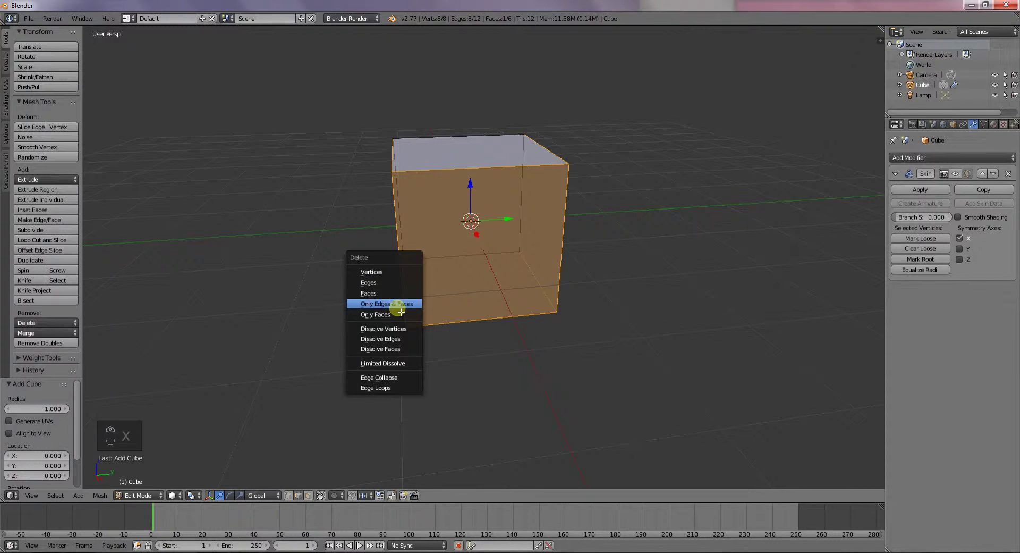
left_click(395, 286)
Delete the top edge and both vertical edges of the remaining face, keeping only its bottom edge
middle_click_drag(392, 284, 220, 296)
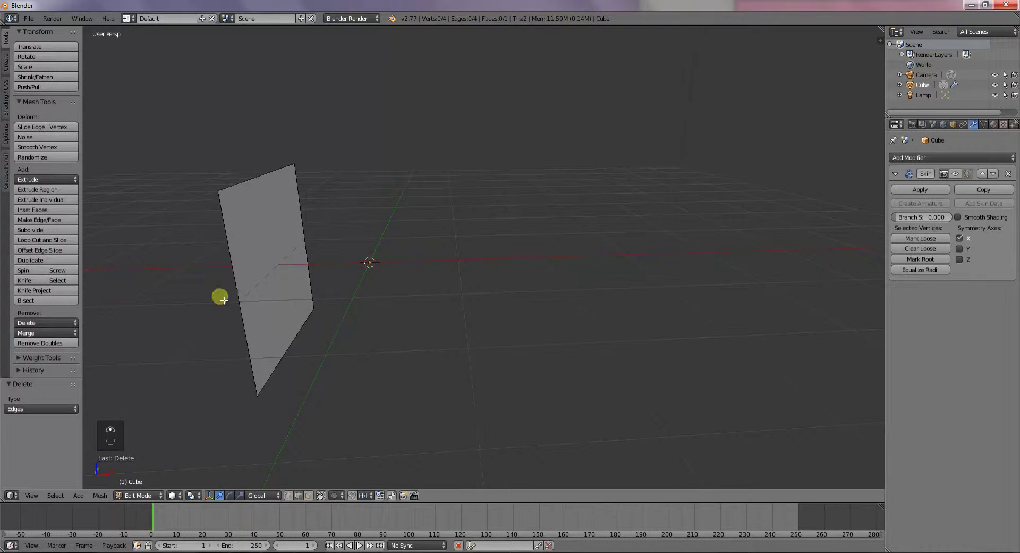
right_click(251, 300)
right_click(255, 180, "shift")
right_click(306, 236, "shift")
key("s")
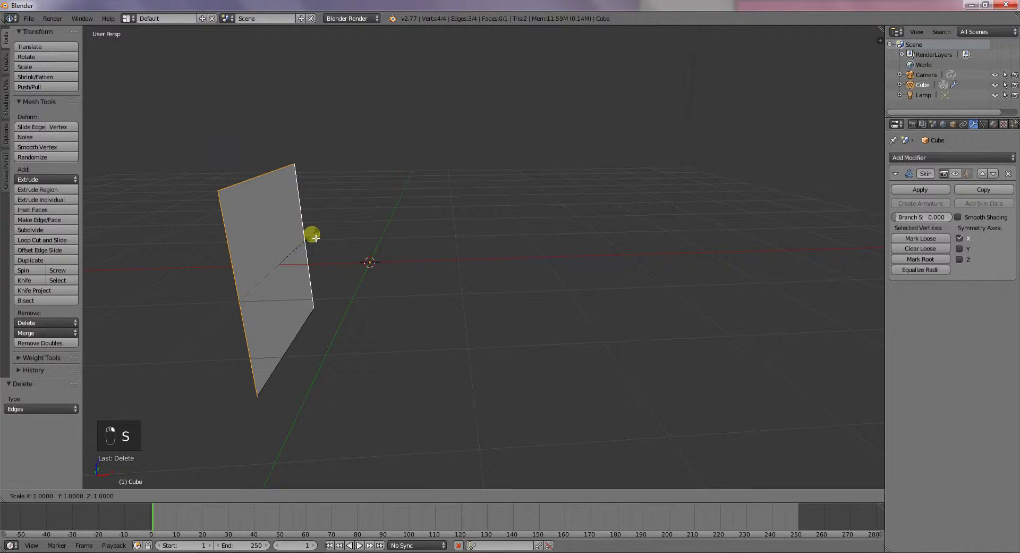
right_click(312, 235)
key("x")
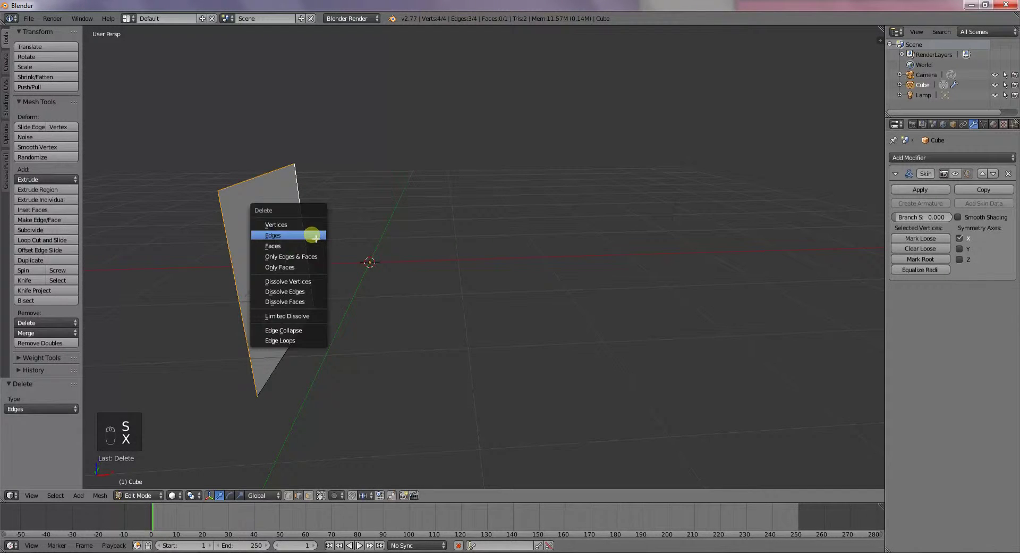
left_click(313, 232)
Select the remaining edge and move it up by about 0.975 along the Z axis
right_click(304, 372)
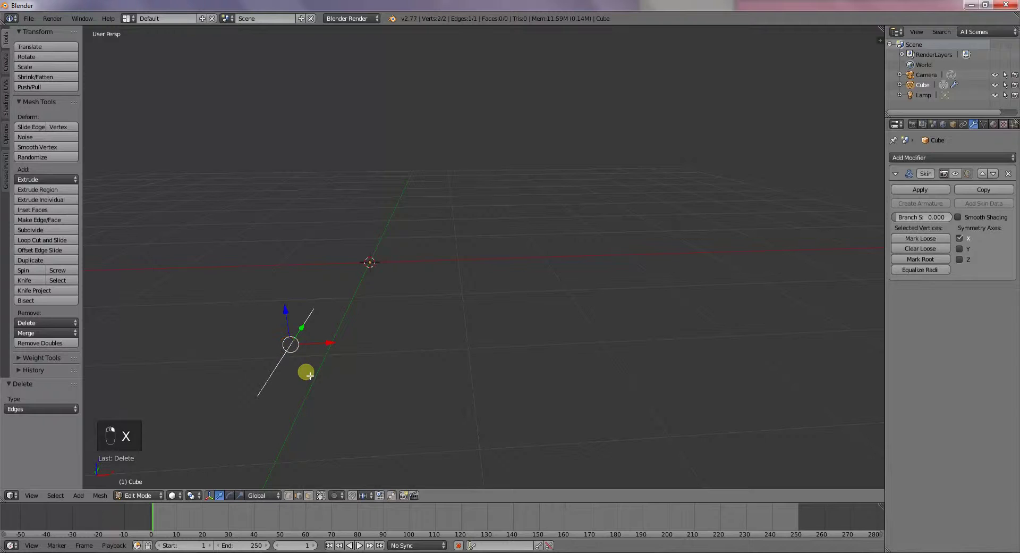
key("KP_1")
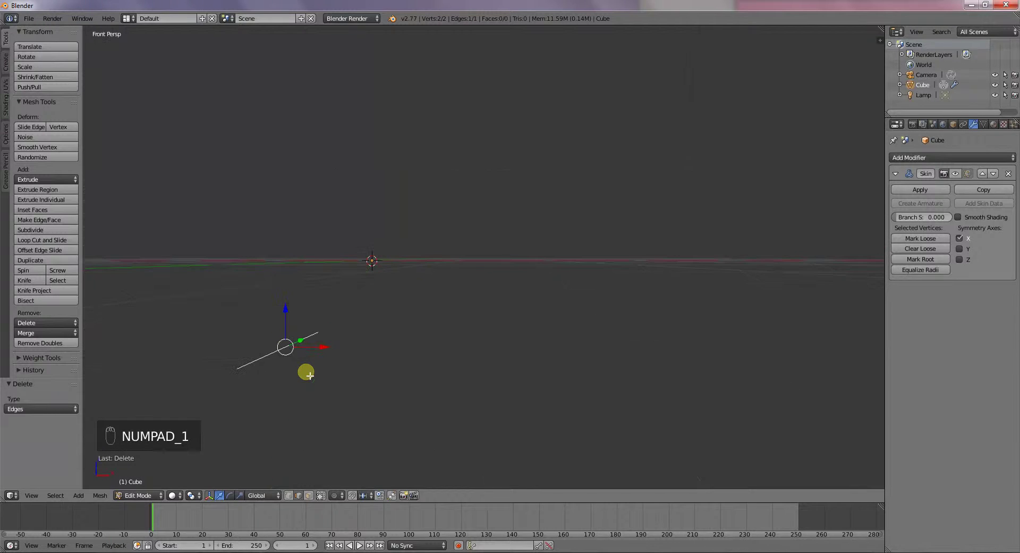
key("g")
key("z")
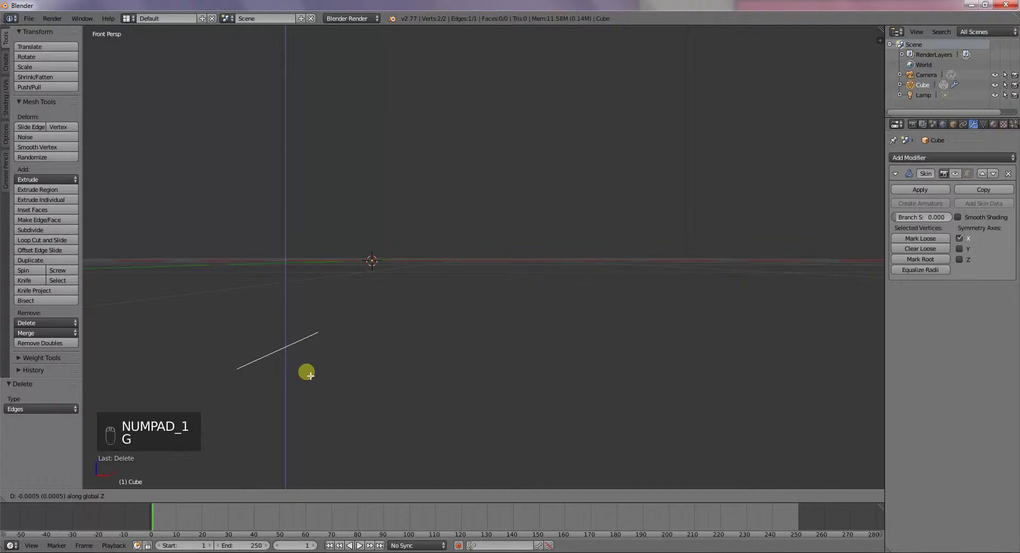
left_click(322, 287)
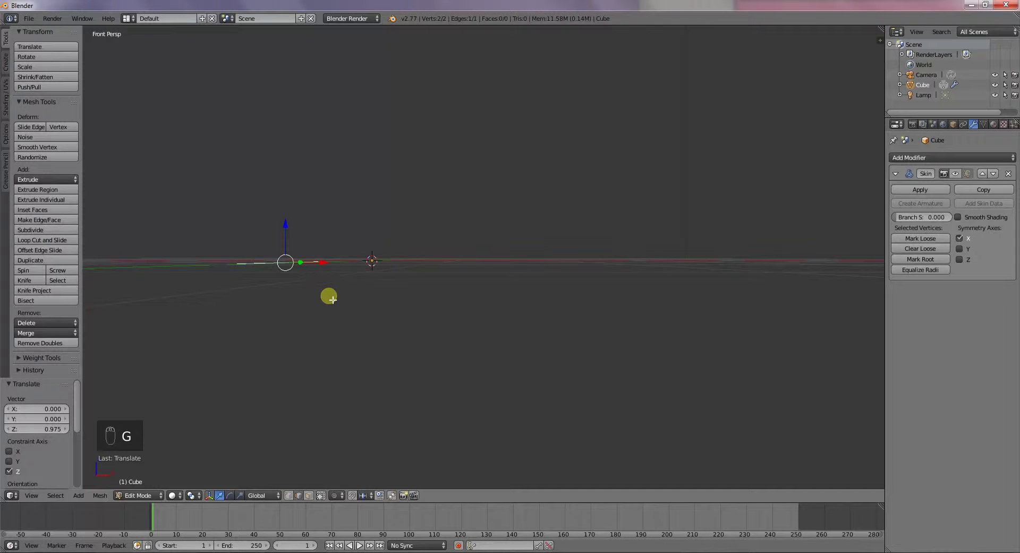
Rotate the edge 90° around the Z axis
middle_click_drag(358, 319, 360, 351)
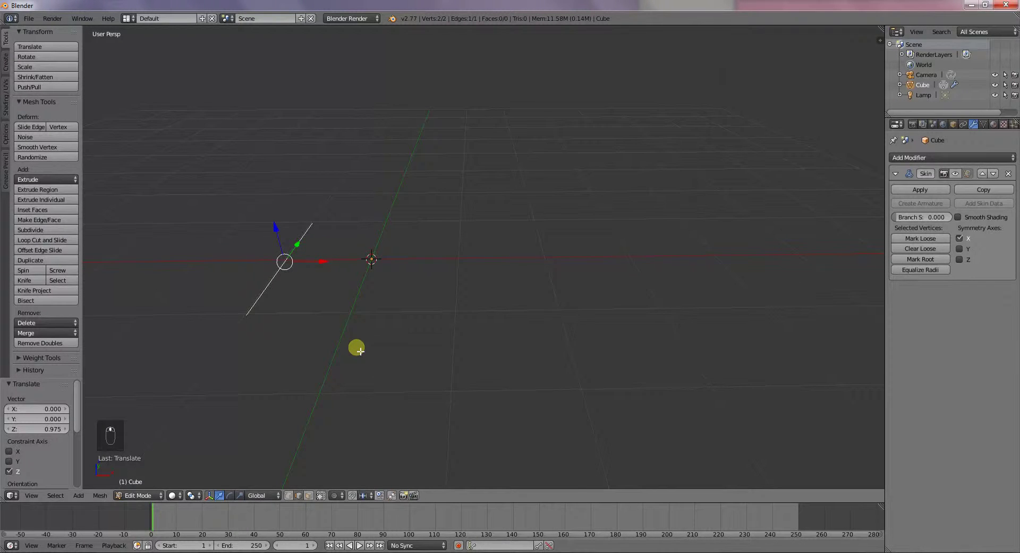
key("r")
type("z")
type("90")
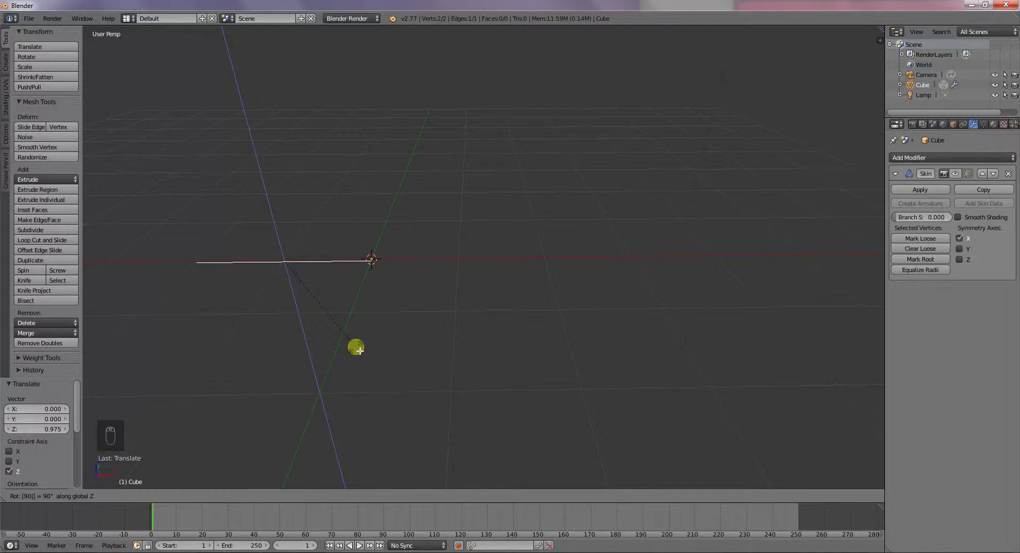
key("Return")
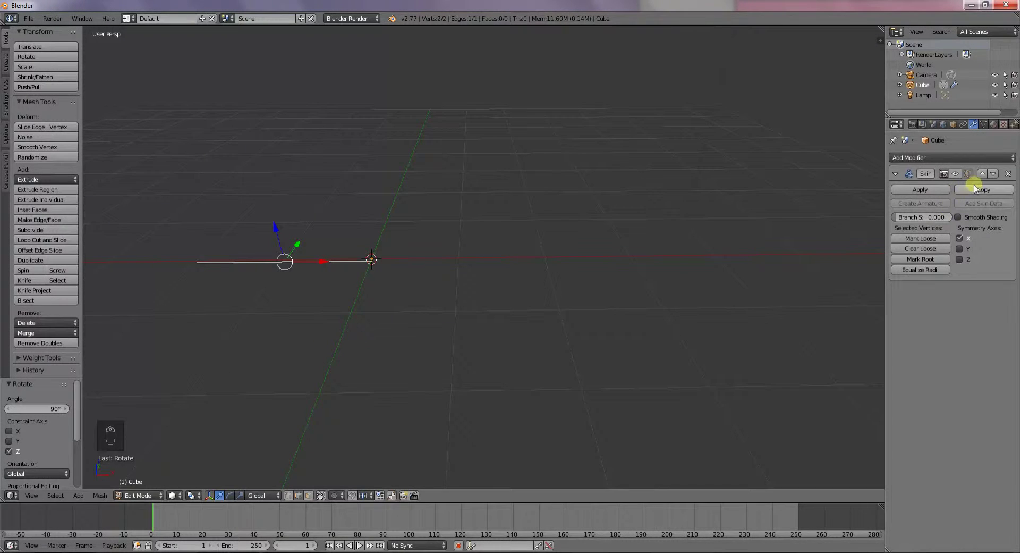
Remove the existing Skin modifier and add a fresh Skin modifier to the edge
left_click(955, 175)
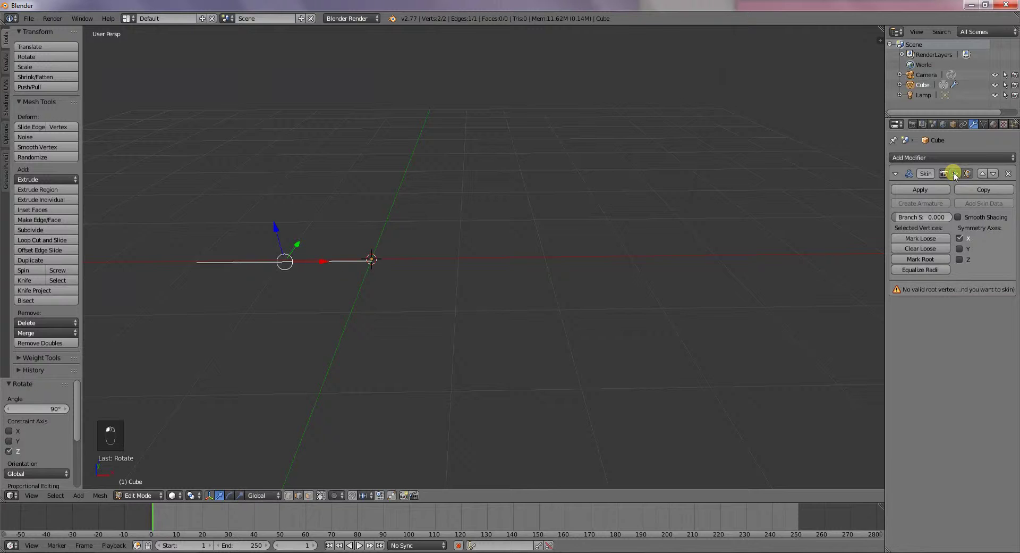
left_click(1007, 174)
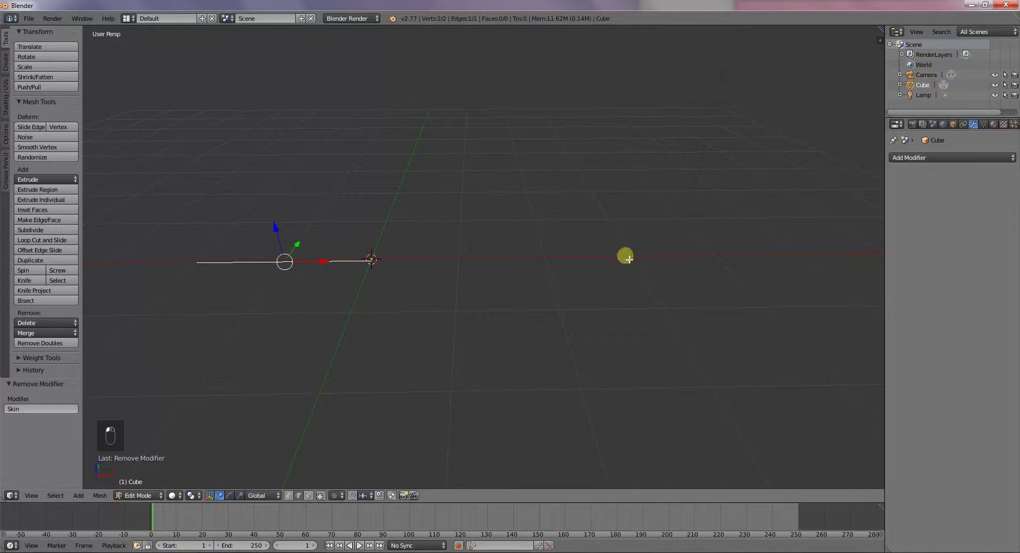
left_click(901, 160)
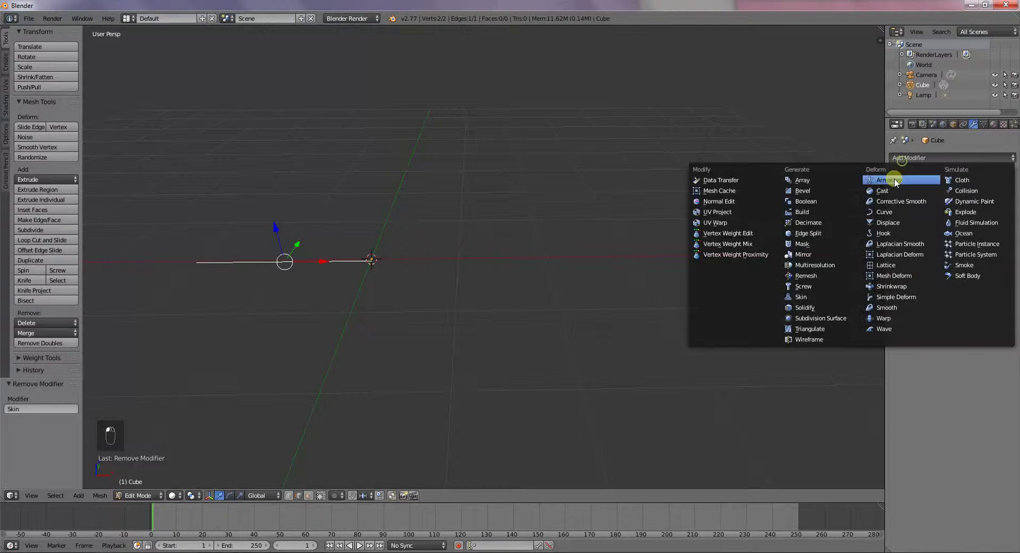
left_click(812, 296)
Toggle the Skin modifier's Smooth Shading on and off, and try lowering its branch smoothing
middle_click_drag(373, 263, 376, 257)
left_click(959, 217)
left_click(958, 217)
mouse_move(911, 217)
left_mouse_down()
mouse_move(940, 226)
mouse_move(957, 218)
mouse_move(883, 221)
left_mouse_up()
left_click(958, 218)
left_click(958, 216)
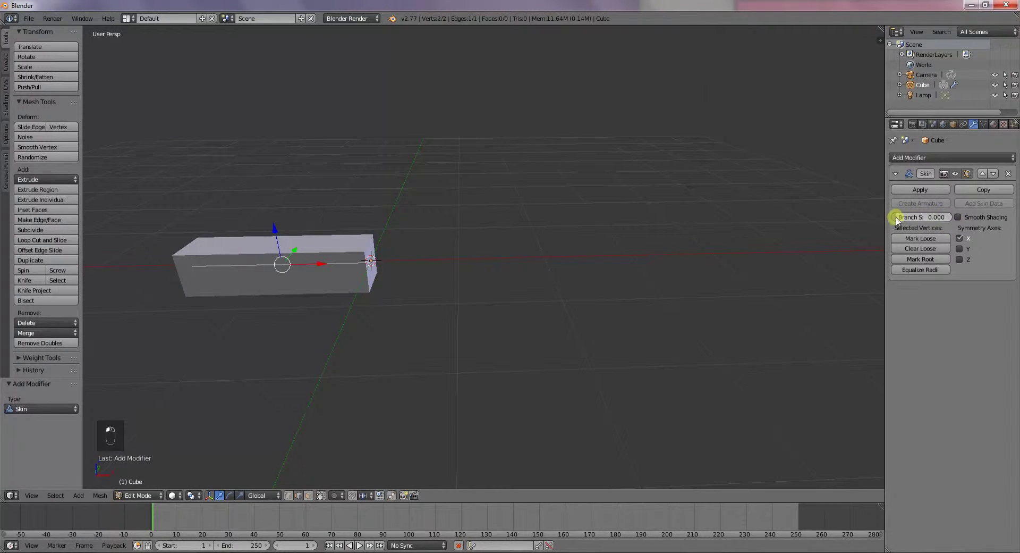
Apply Mark Loose, Clear Loose, Mark Root and Equalize Radii to the edge's selected vertices
left_click(938, 238)
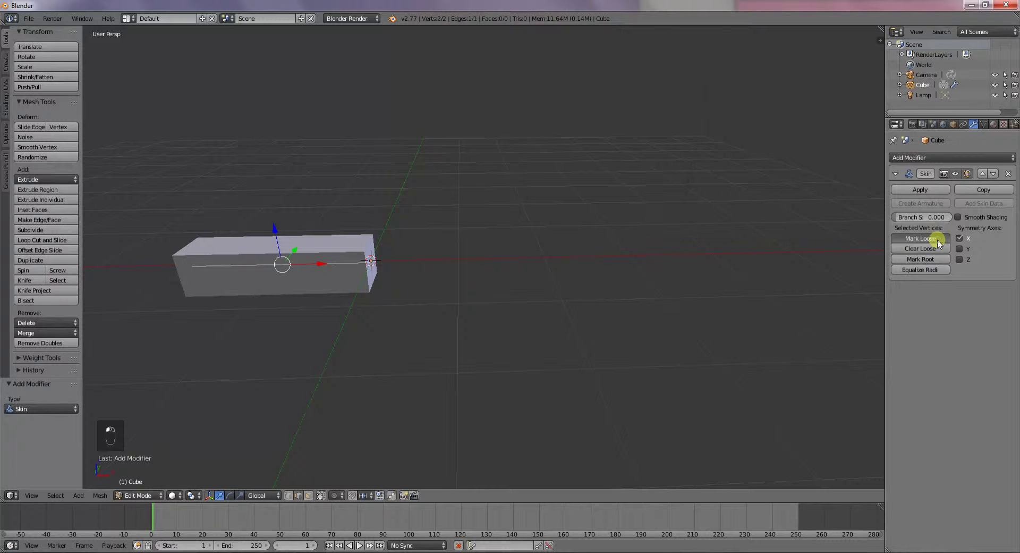
left_click(939, 249)
left_click(937, 259)
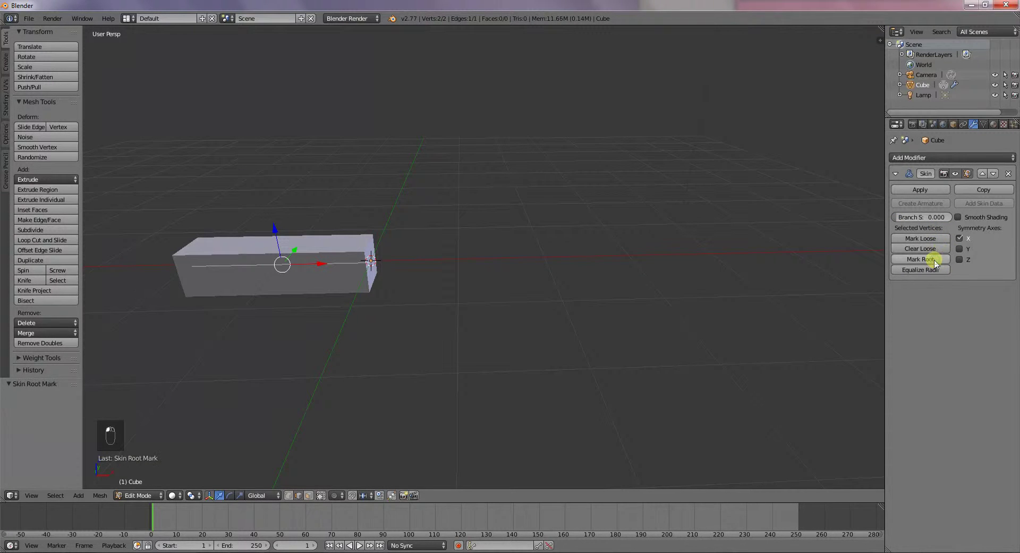
left_click(936, 270)
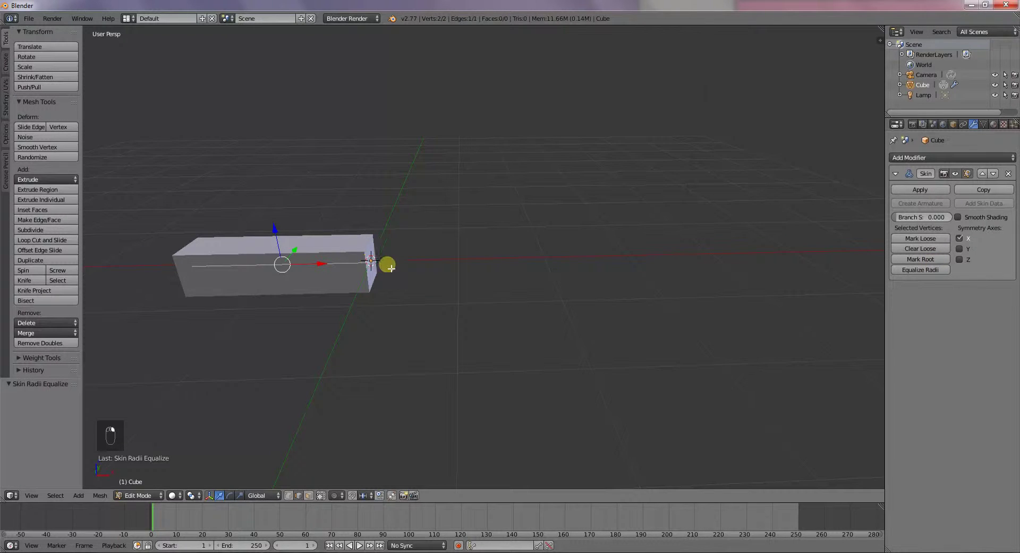
Extrude the edge's outer end vertex eight times into a curved chain looping around towards the edge's other end
left_click(290, 495)
middle_click_drag(254, 280, 502, 298)
right_click(458, 287)
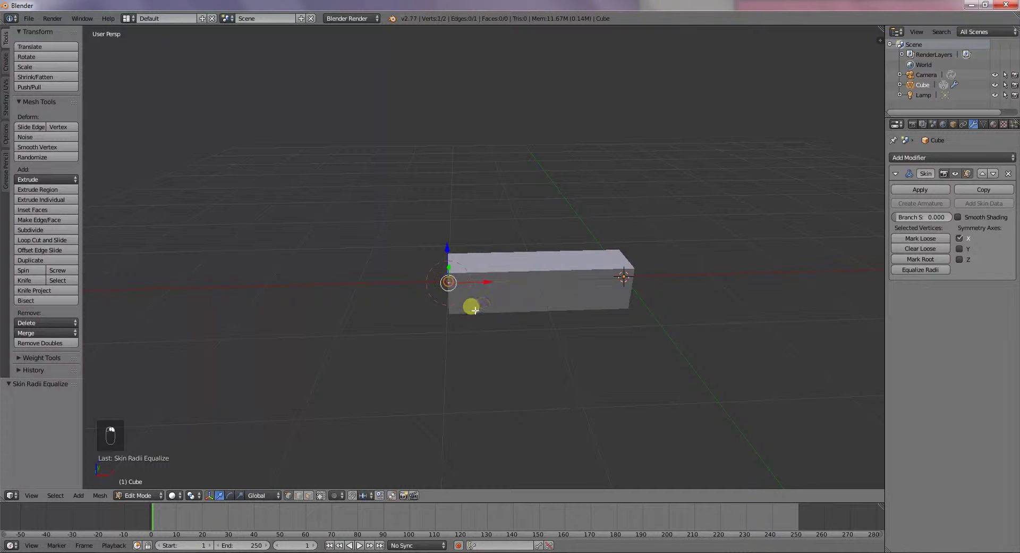
key("e")
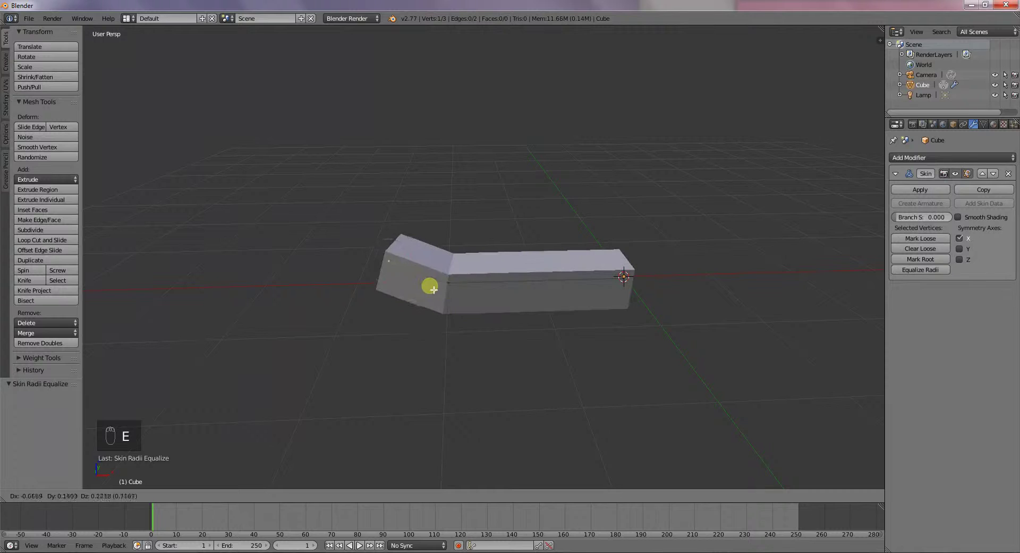
left_click(394, 267)
key("e")
left_click(349, 175)
key("e")
left_click(421, 120)
key("e")
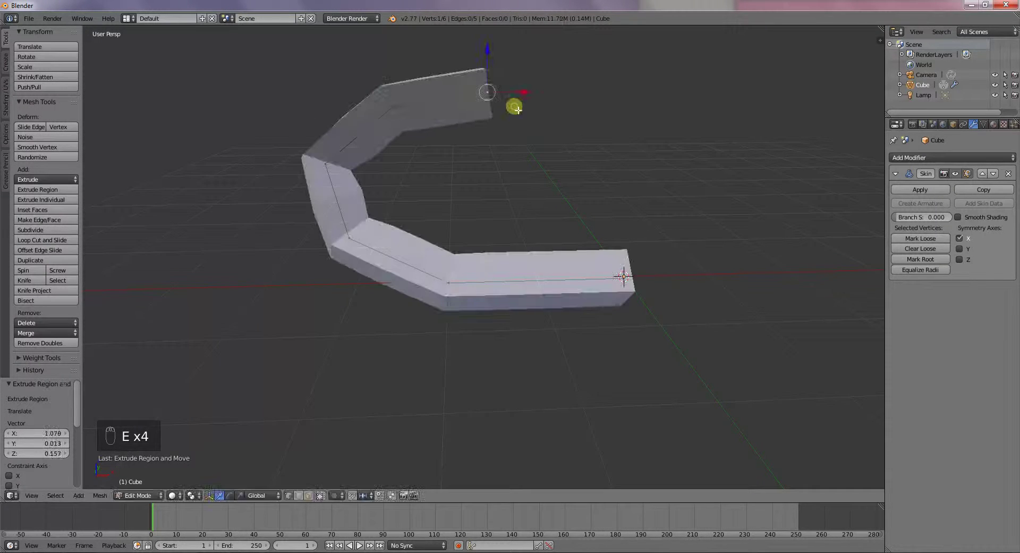
left_click(516, 99)
key("e")
left_click(638, 100)
key("e")
left_click(705, 118)
key("e")
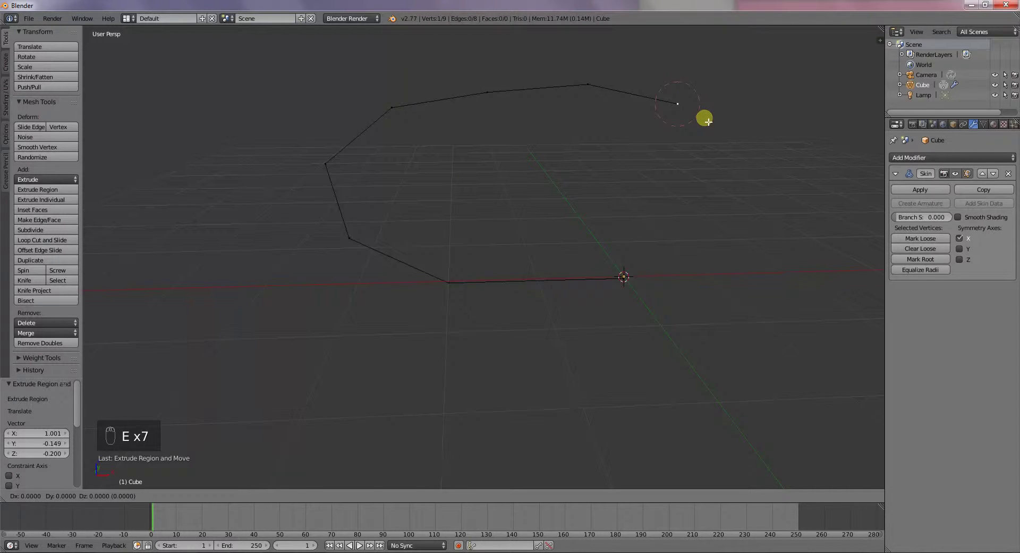
left_click(750, 202)
key("e")
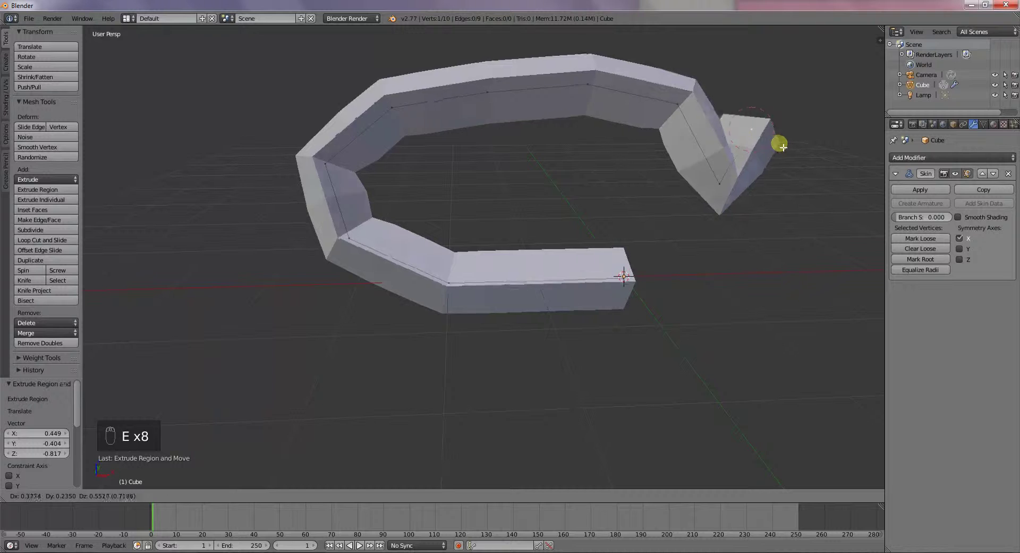
left_click(698, 282)
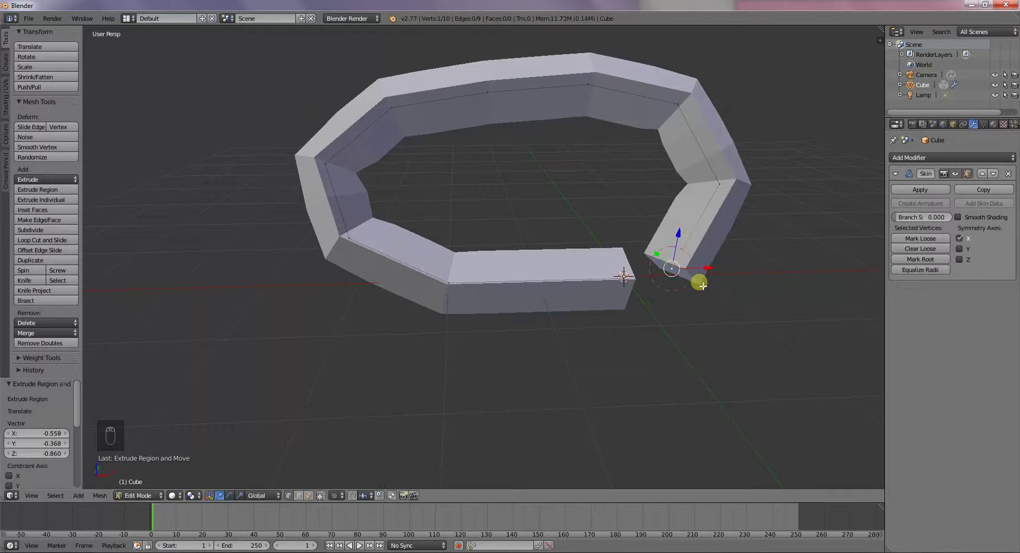
Join the curved chain's two end vertices with an edge to close the skinned loop
middle_click_drag(706, 287, 565, 277, "shift")
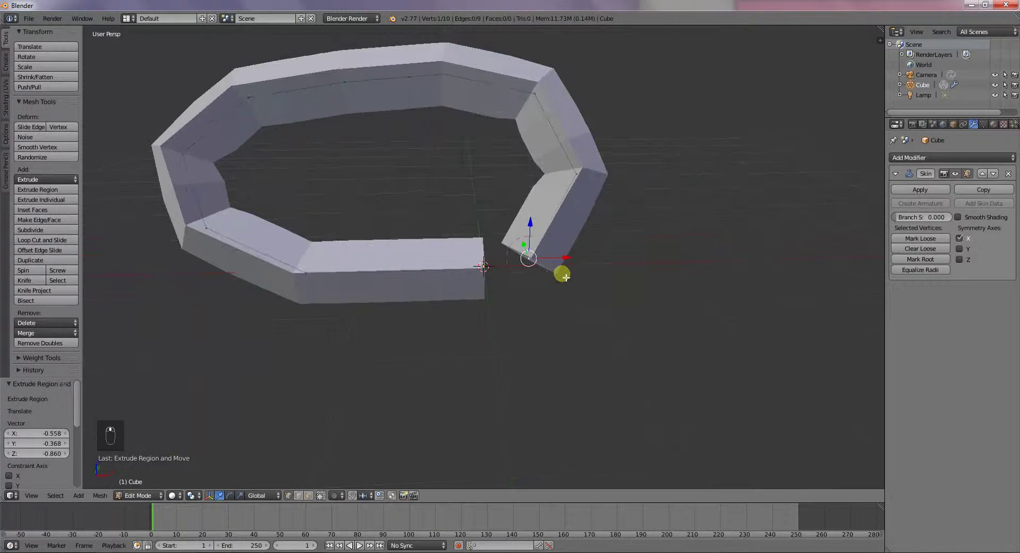
right_click(486, 283)
right_click(528, 260)
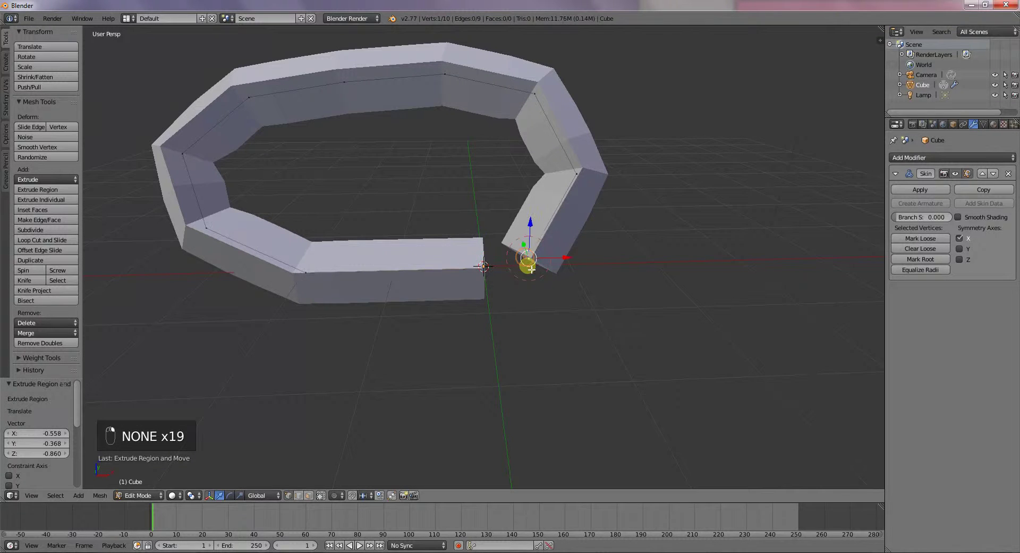
key("f")
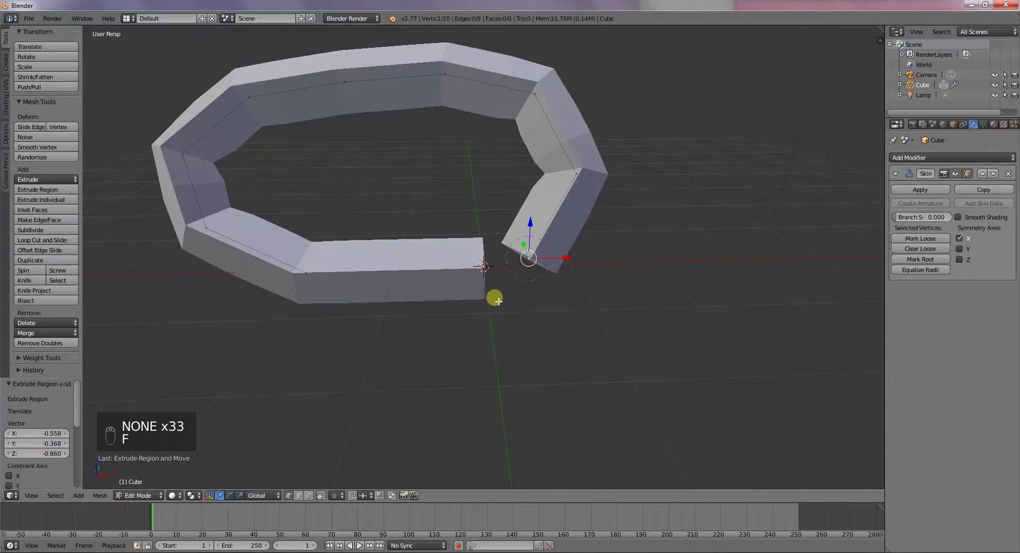
middle_click_drag(542, 301, 495, 269)
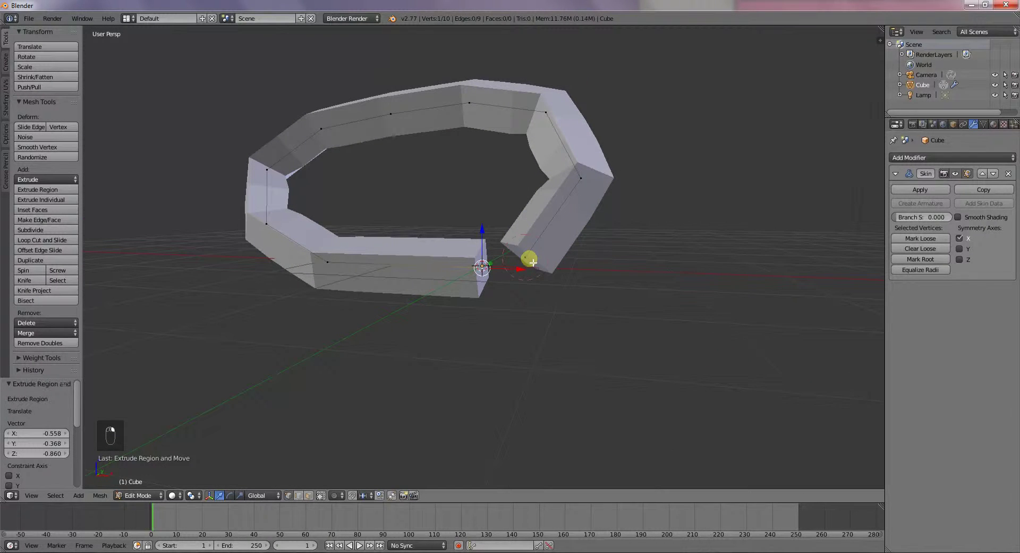
right_click(533, 262, "shift")
key("f")
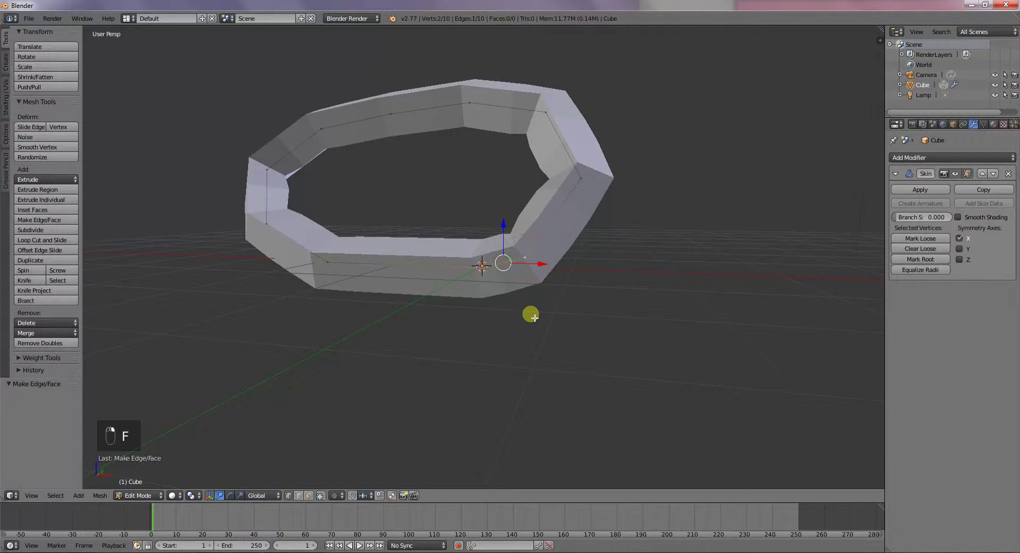
mouse_move(531, 307)
middle_mouse_down()
mouse_move(545, 321)
mouse_move(455, 336)
mouse_move(365, 285)
mouse_move(307, 301)
mouse_move(401, 350)
mouse_move(517, 308)
middle_mouse_up()
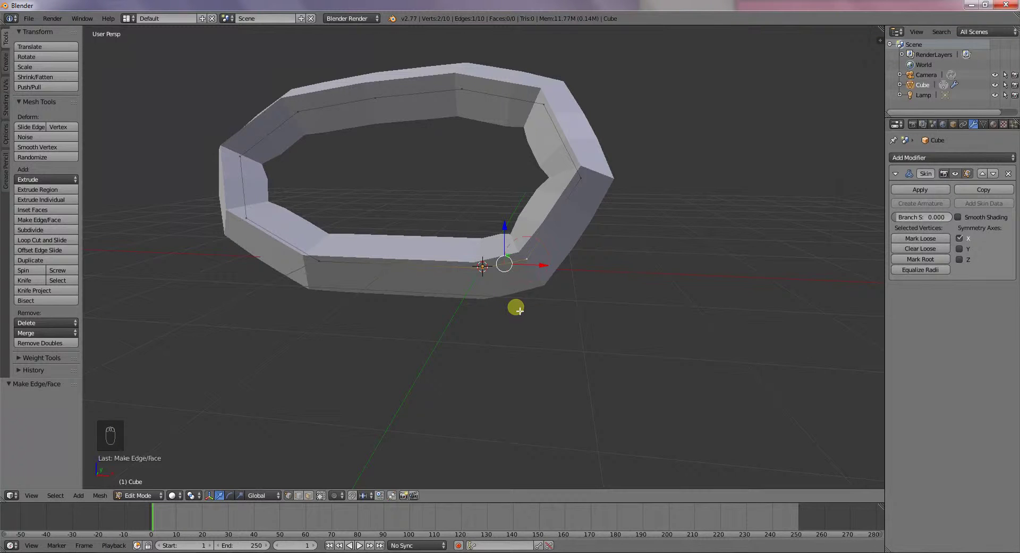
Exit mesh editing, reload the start-up file and delete the default cube
key("ctrl+n")
key("Tab")
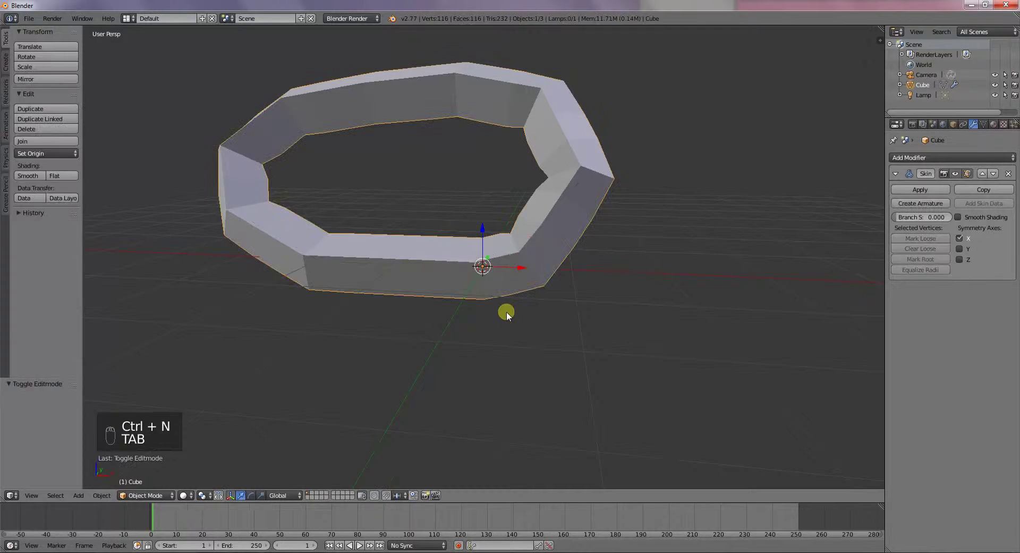
key("ctrl+n")
left_click(505, 312)
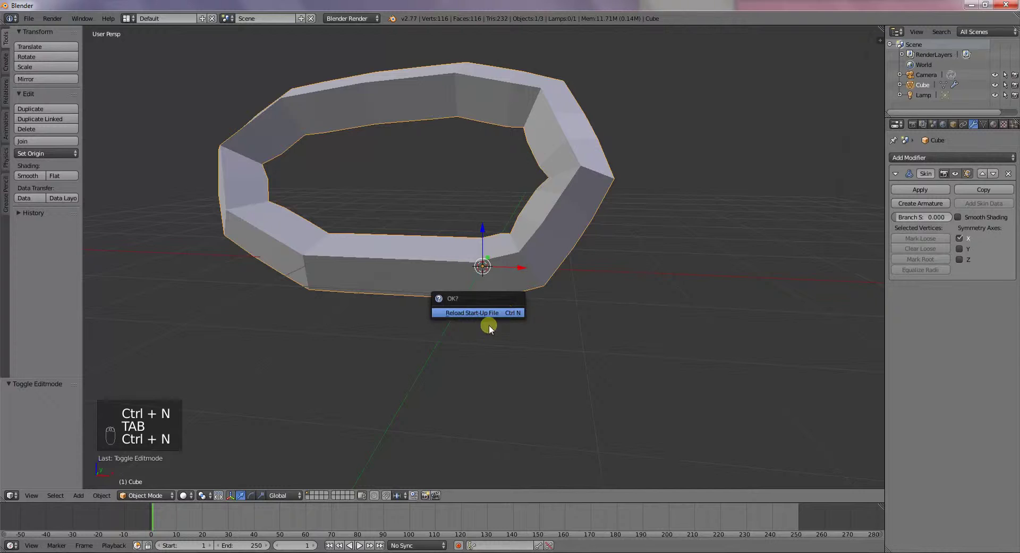
key("x")
left_click(505, 318)
Add a Bezier curve to check which modifiers are available for it, and delete the curve again
key("shift+a")
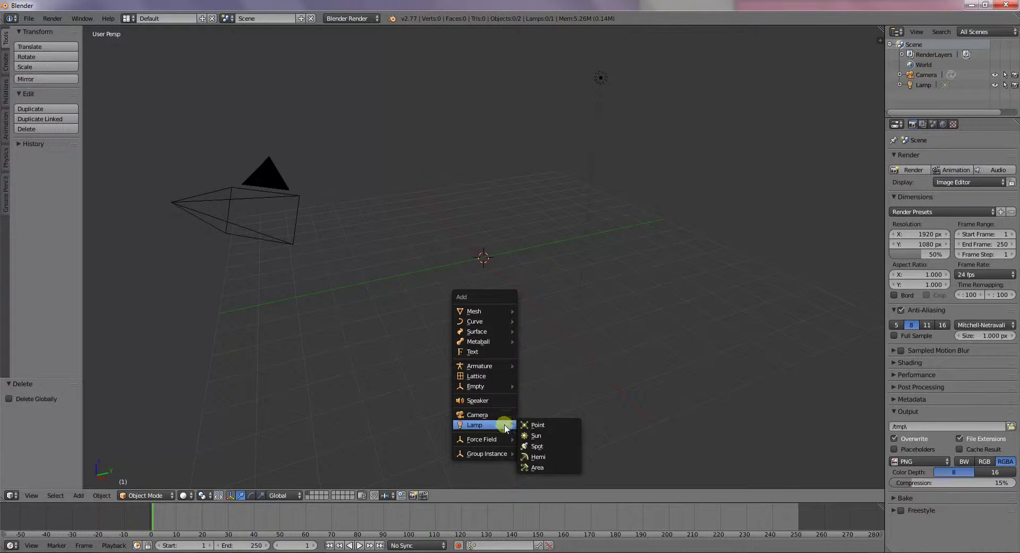
mouse_move(498, 314)
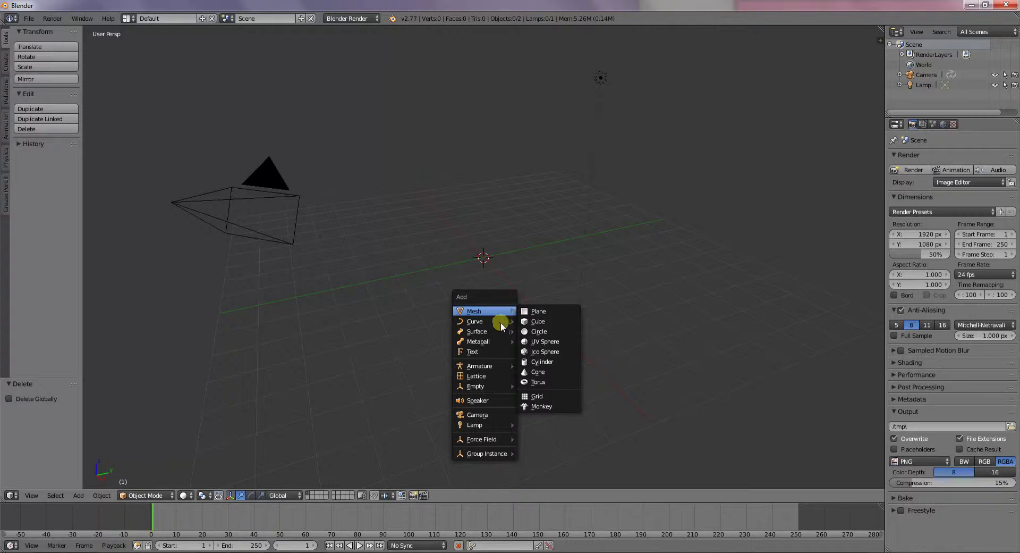
left_click(548, 322)
middle_click_drag(546, 322, 600, 284)
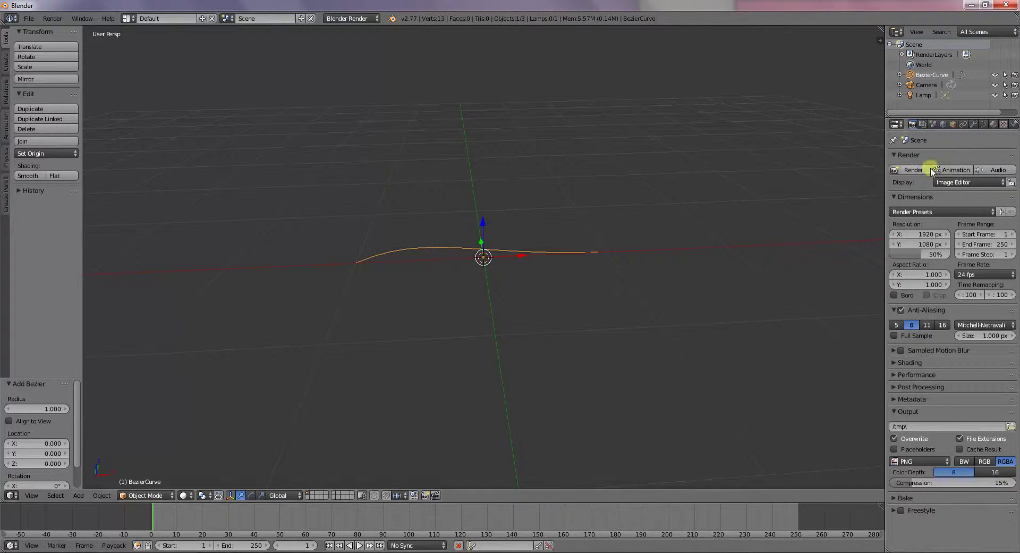
left_click(976, 123)
left_click(953, 158)
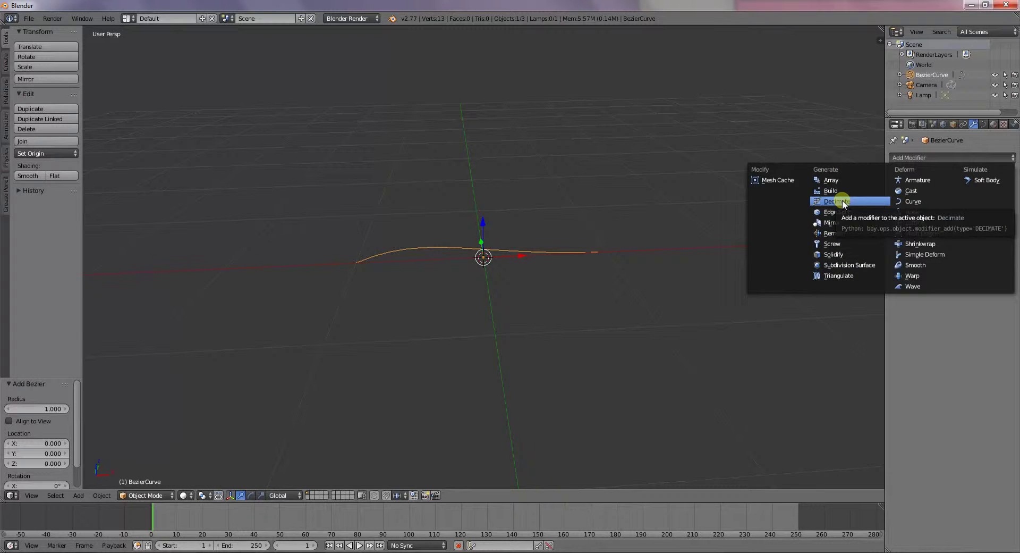
key("Escape")
key("x")
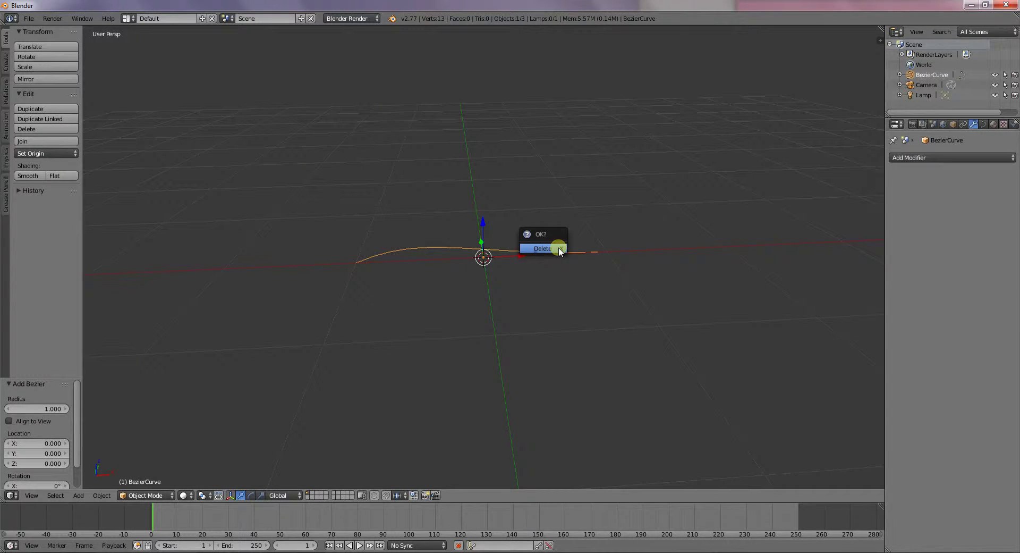
left_click(559, 250)
Add a cylinder mesh and rotate it 90° about the global Y axis
key("shift+a")
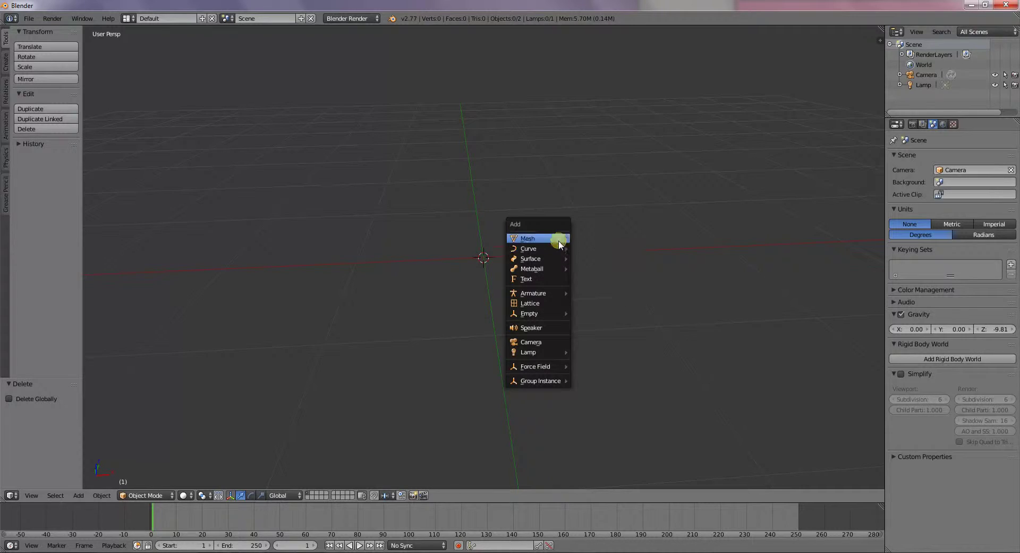
mouse_move(564, 238)
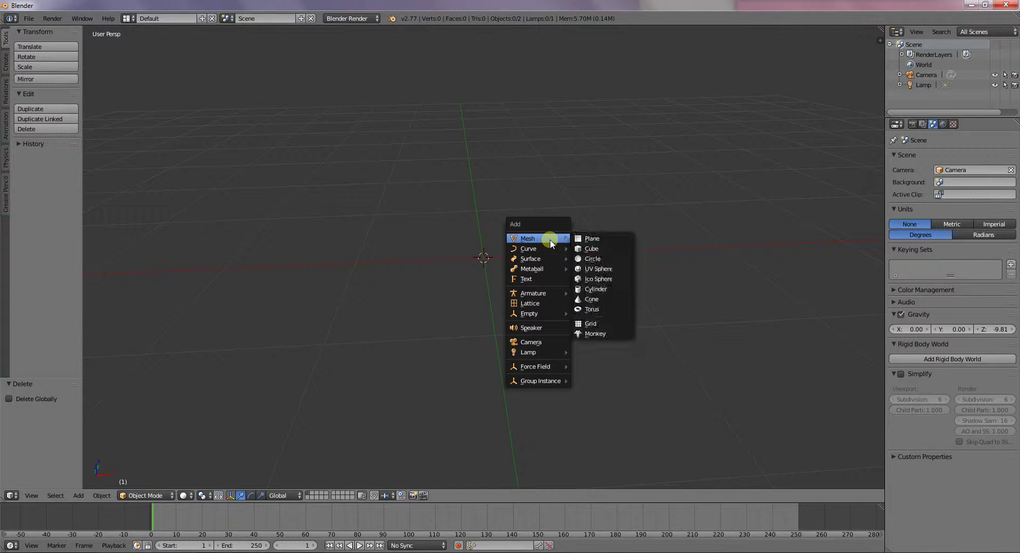
left_click(606, 291)
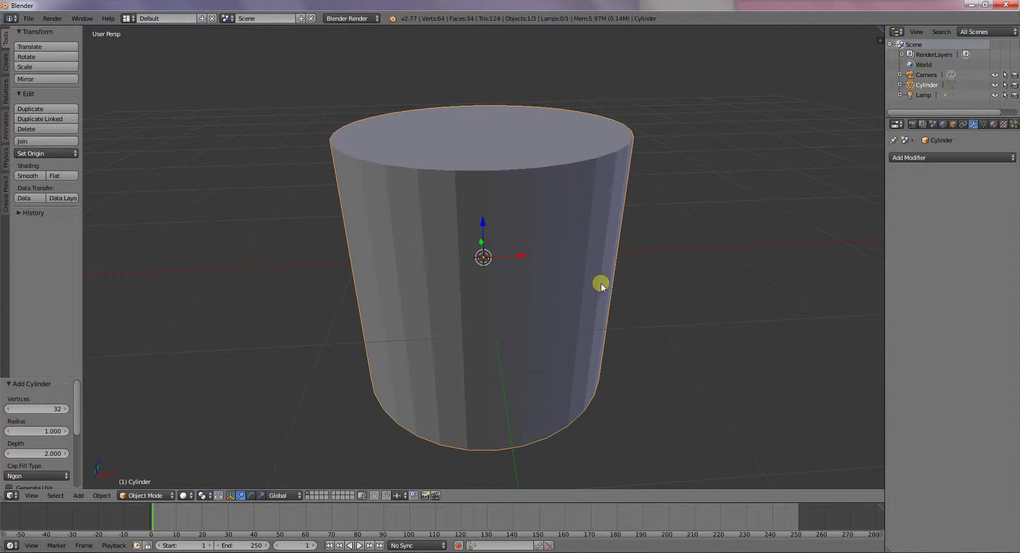
key("r")
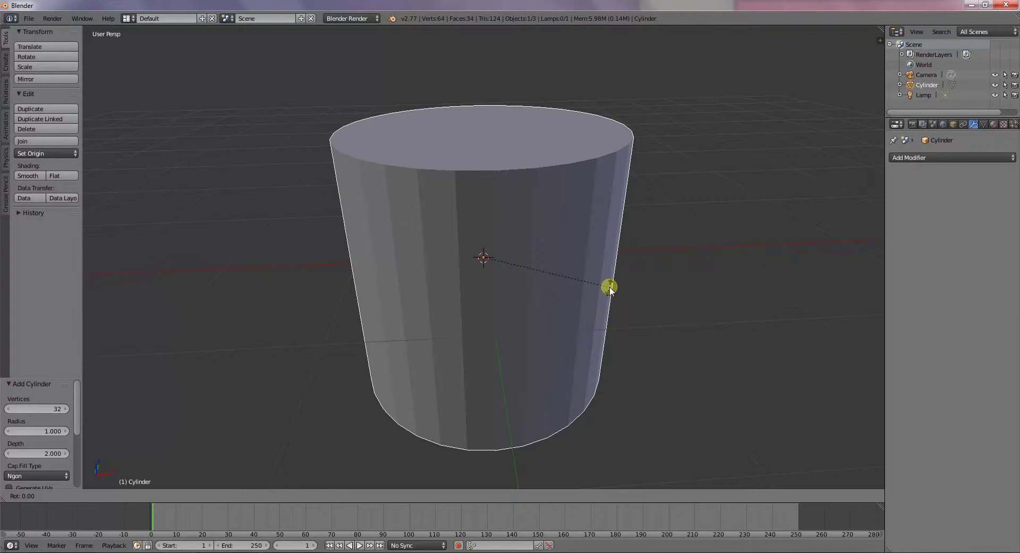
type("90")
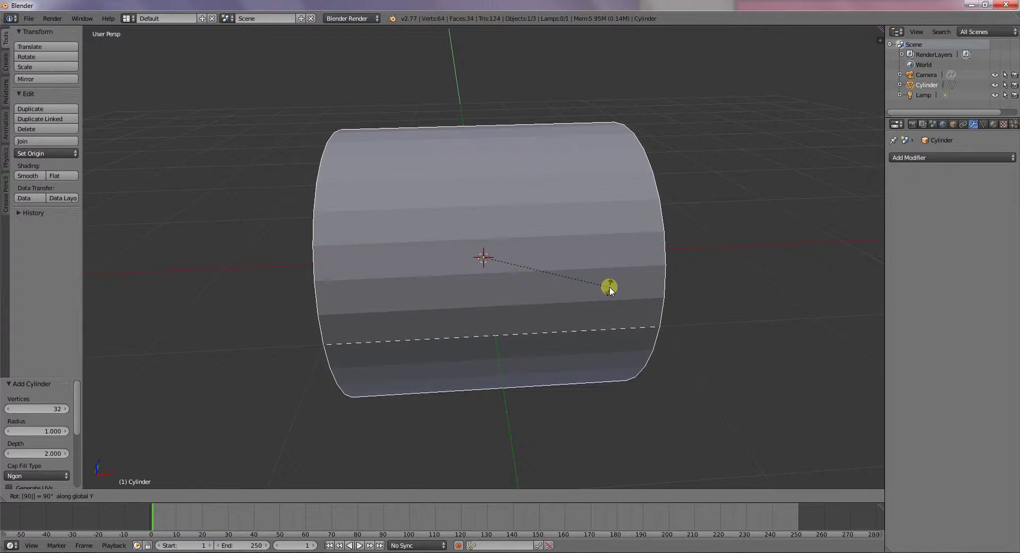
key("Return")
Scale the cylinder down to about 0.102 and add a Skin modifier to it
key("s")
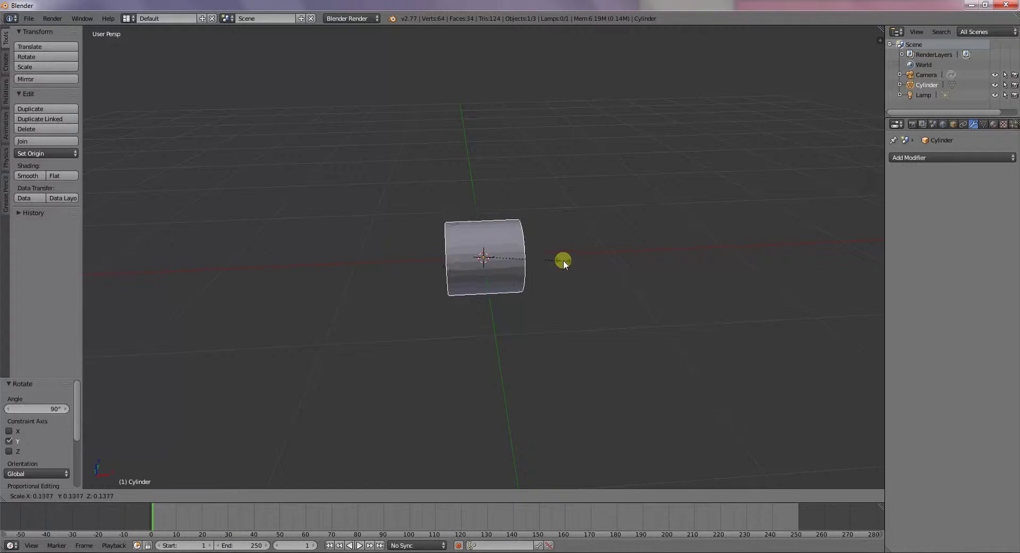
left_click(512, 258)
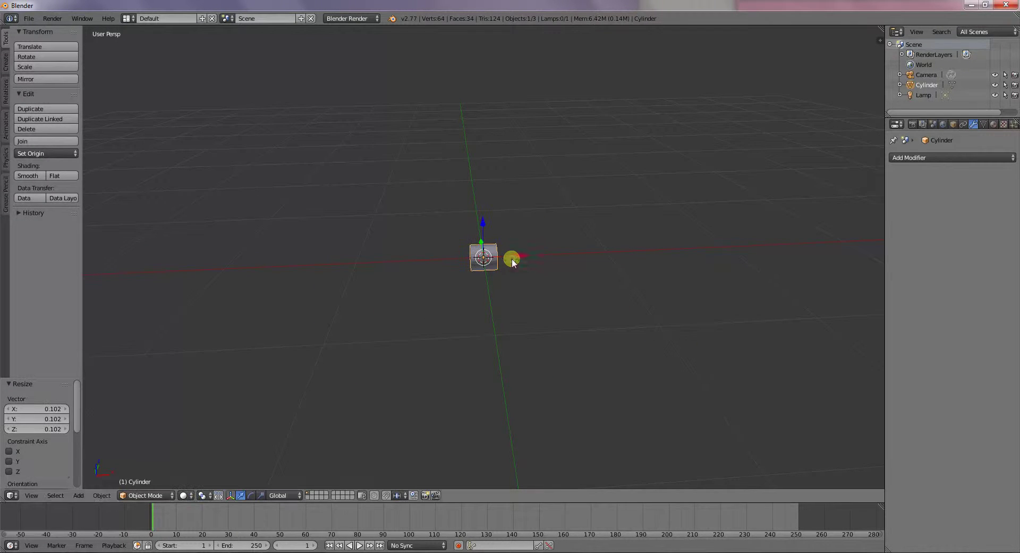
left_click(908, 158)
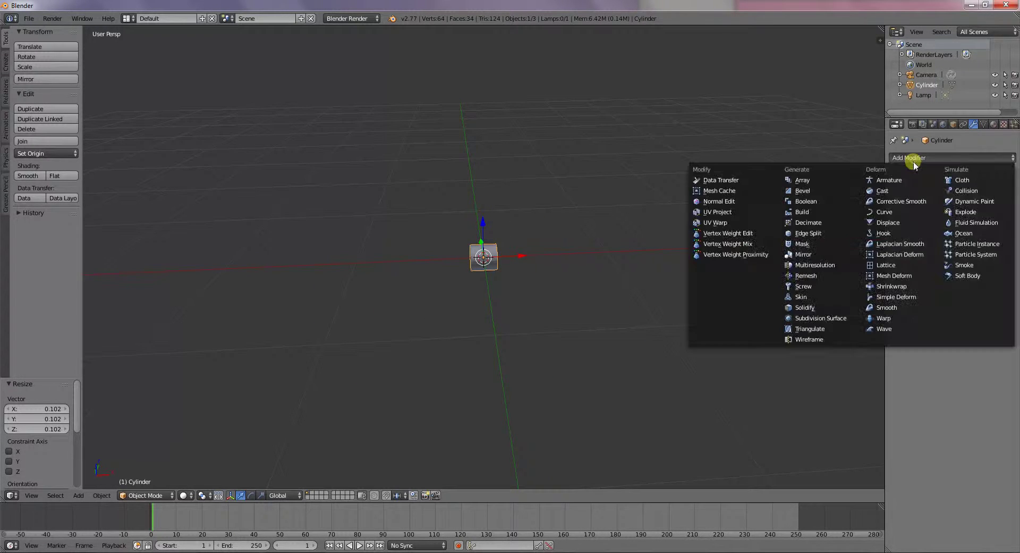
left_click(816, 298)
middle_click_drag(534, 266, 573, 305)
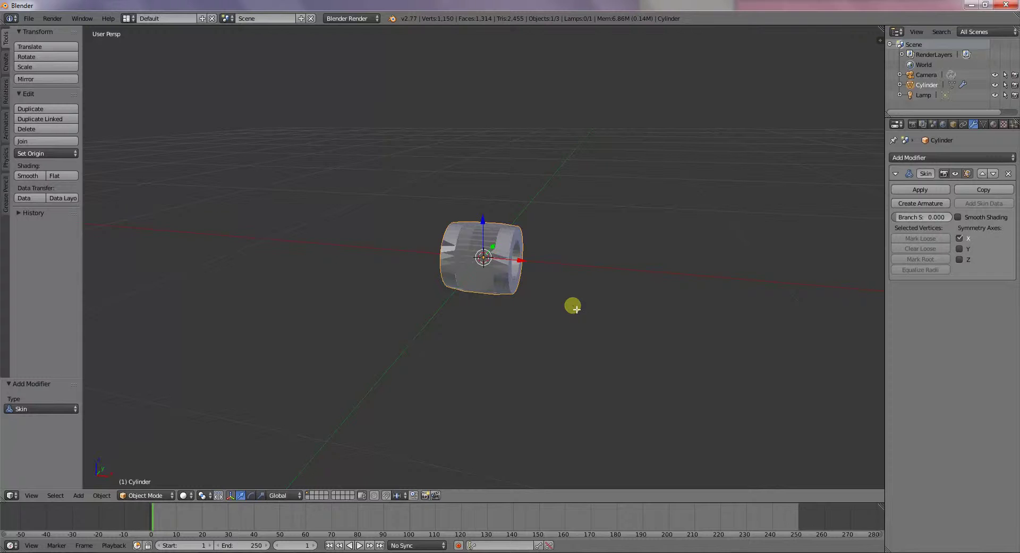
Apply Mark Loose and Clear Loose to all of the cylinder's vertices in Edit Mode
key("Tab")
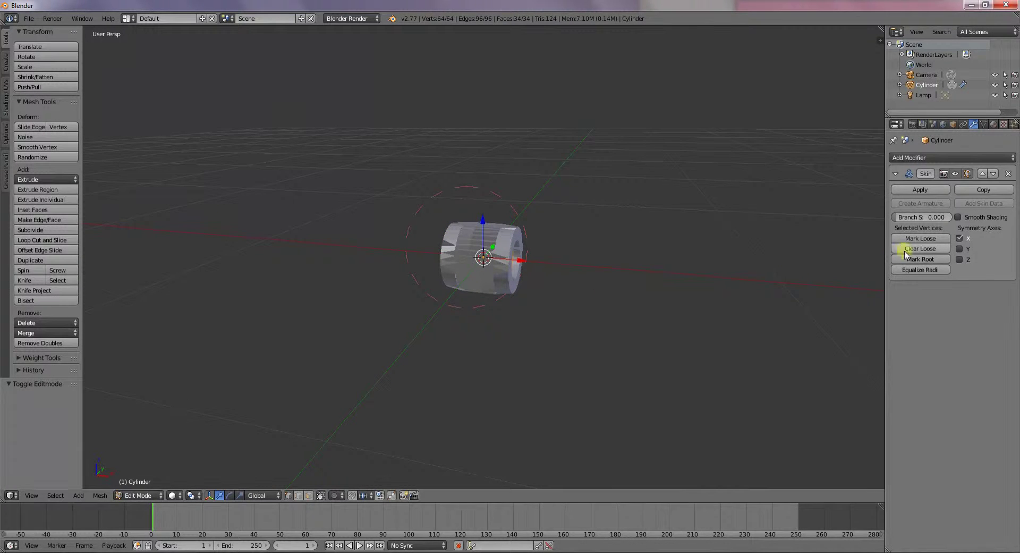
left_click(920, 238)
left_click(921, 248)
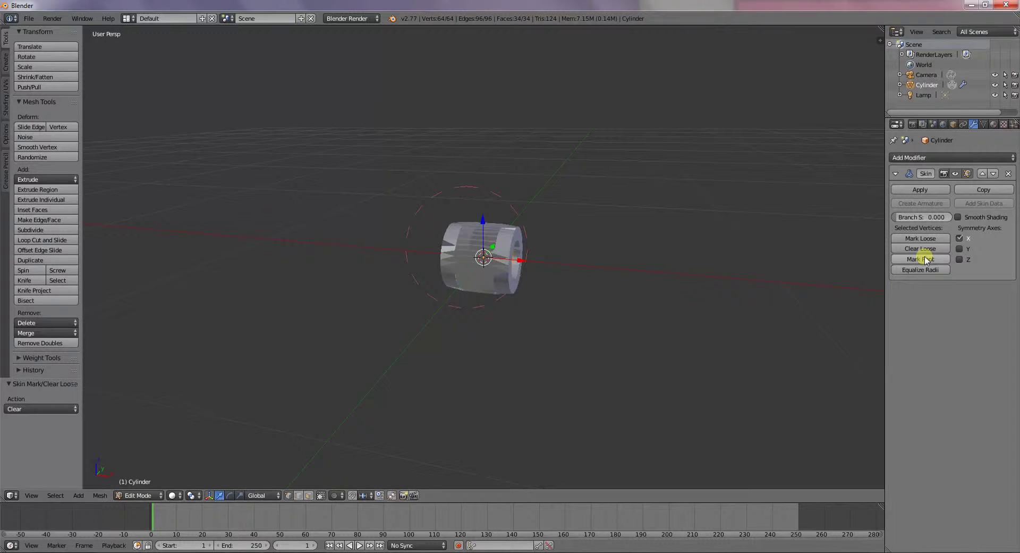
Make hidden vertices selectable and extrude the cylinder's open-end vertex ring outward by about 0.4 along its normal
right_click(516, 256)
middle_click_drag(564, 277, 526, 289)
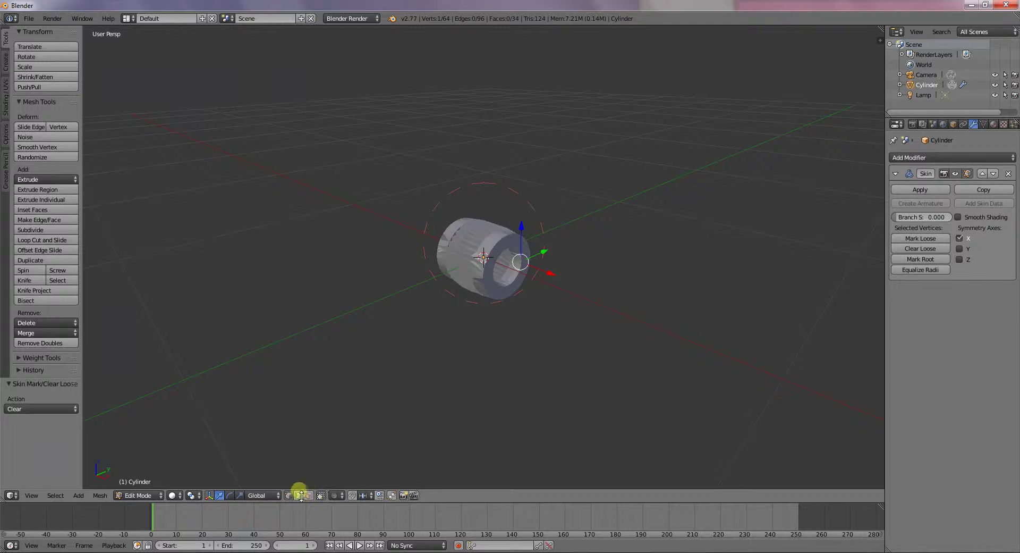
left_click(321, 495)
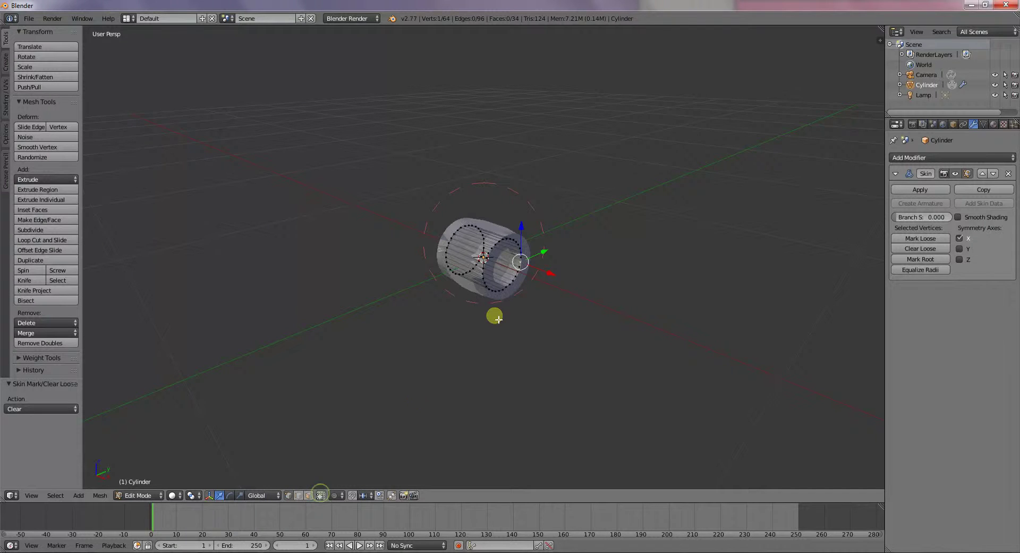
right_click(510, 291)
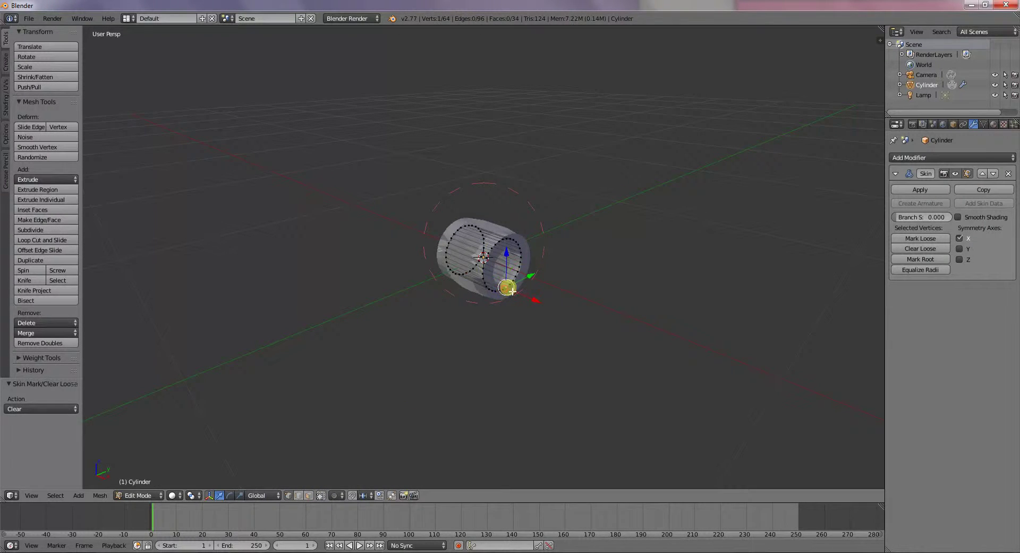
right_click(511, 298, "alt")
middle_click_drag(522, 298, 576, 287)
key("e")
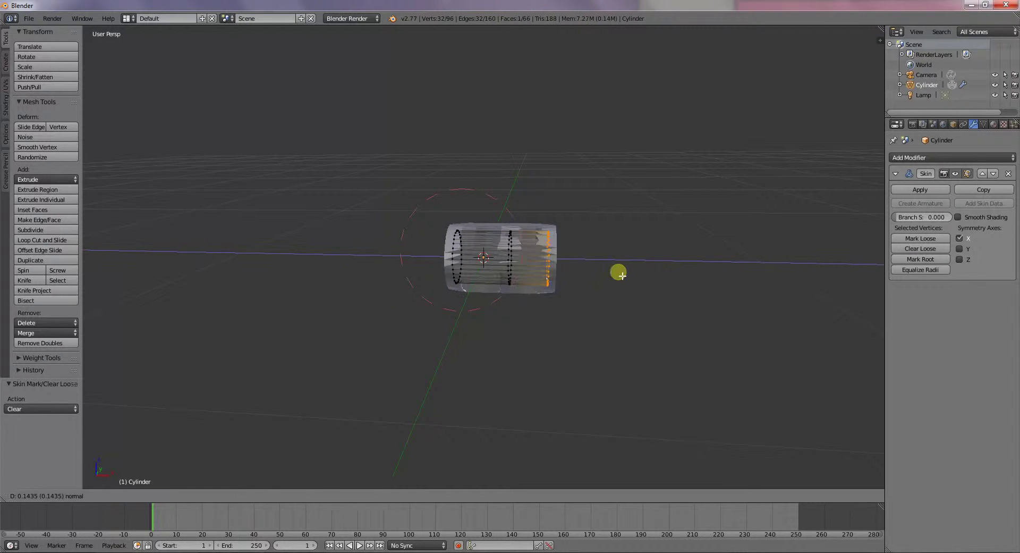
left_click(683, 282)
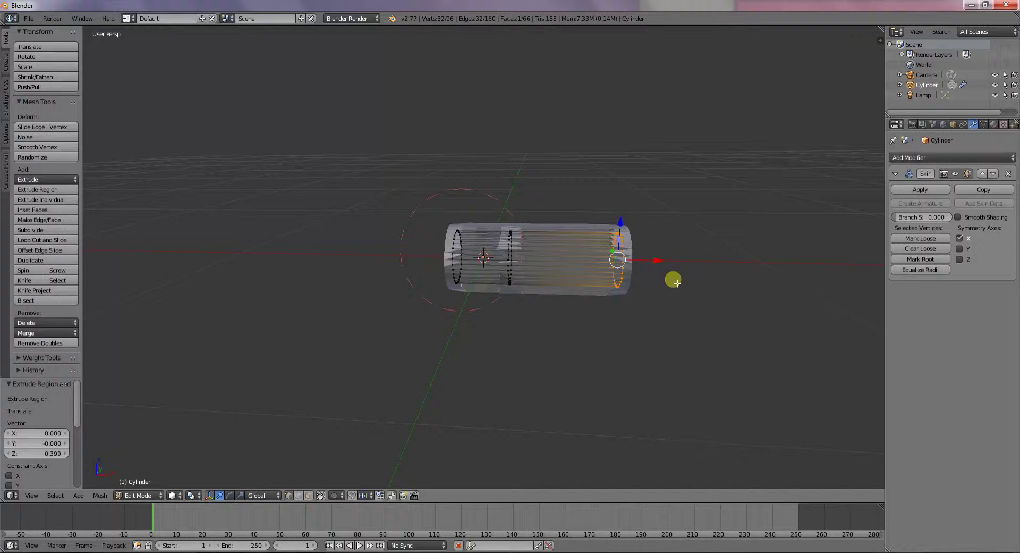
Extrude the end ring again, diagonally upward by about 0.32, to bend the tube, and deselect everything
key("e")
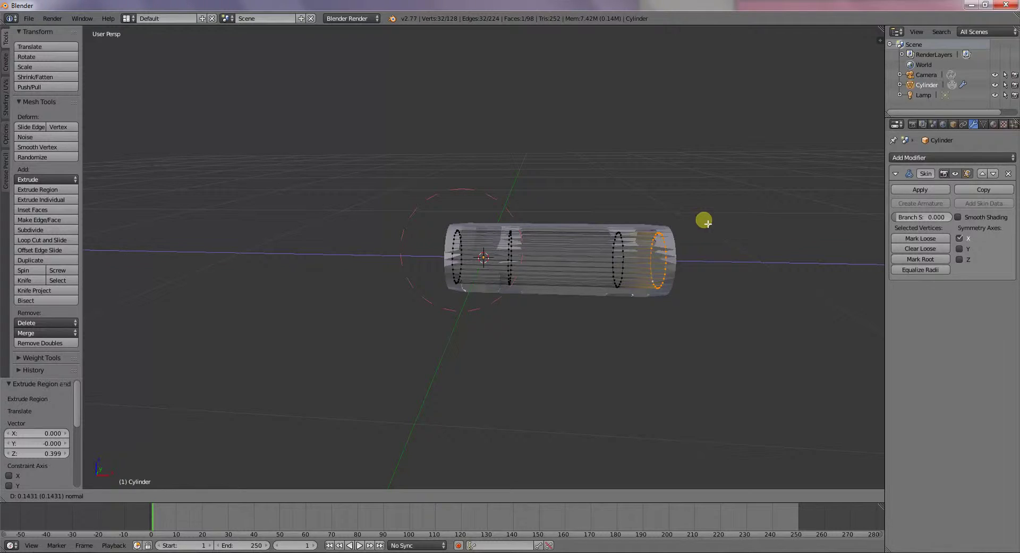
key("z")
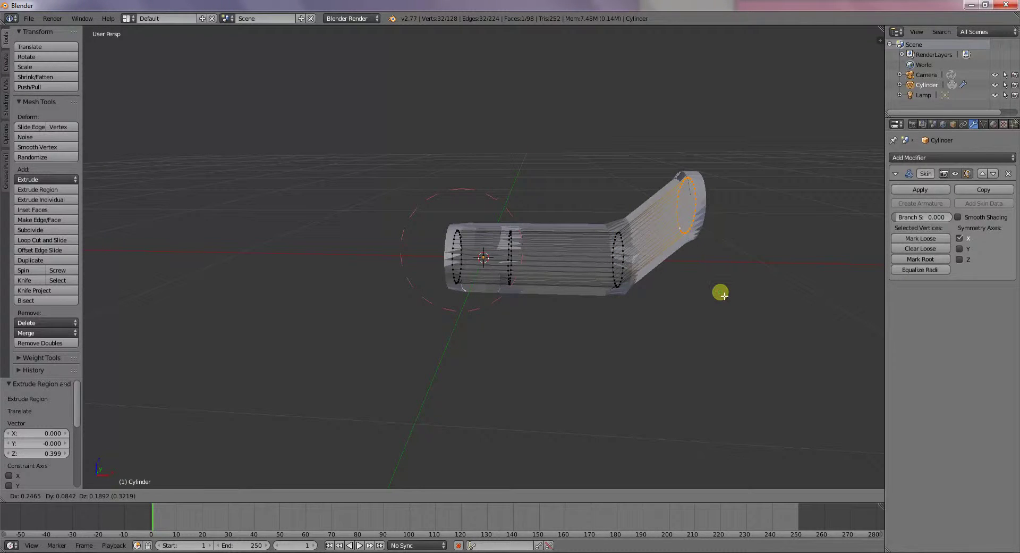
left_click(721, 293)
key("a")
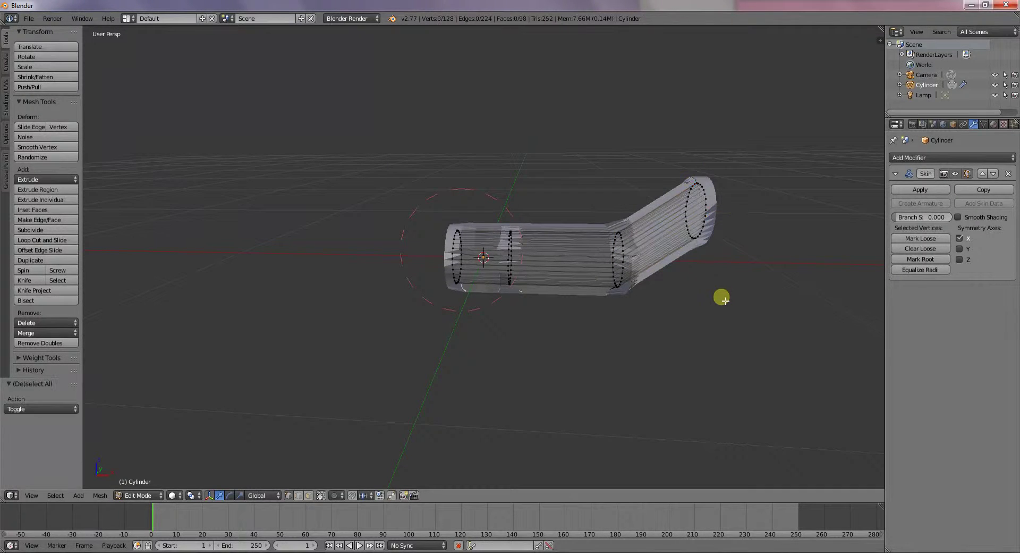
Limit selection to visible geometry again and examine the bent skinned tube from several sides
middle_click_drag(722, 296, 565, 321)
middle_click_drag(588, 278, 674, 298)
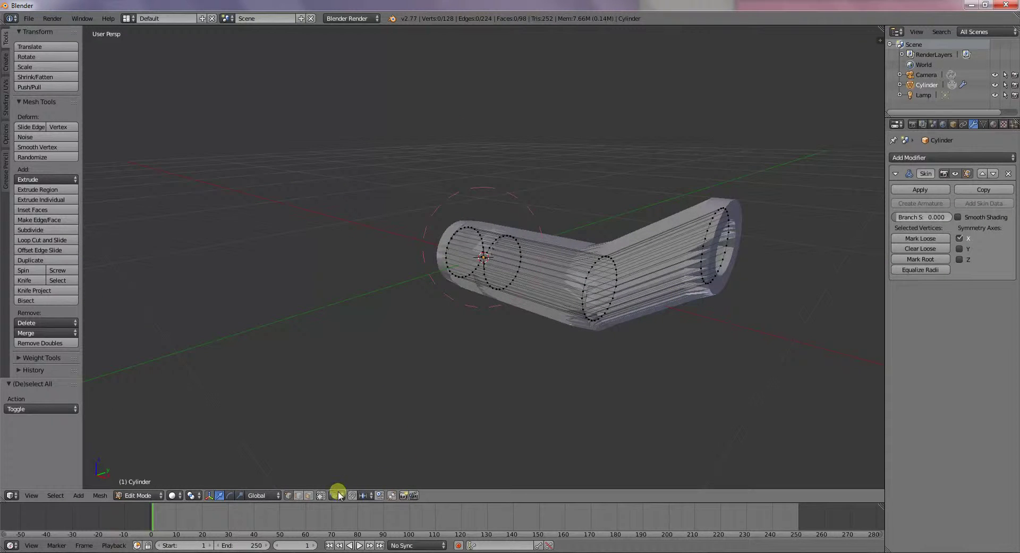
left_click(322, 496)
middle_click_drag(494, 313, 565, 309)
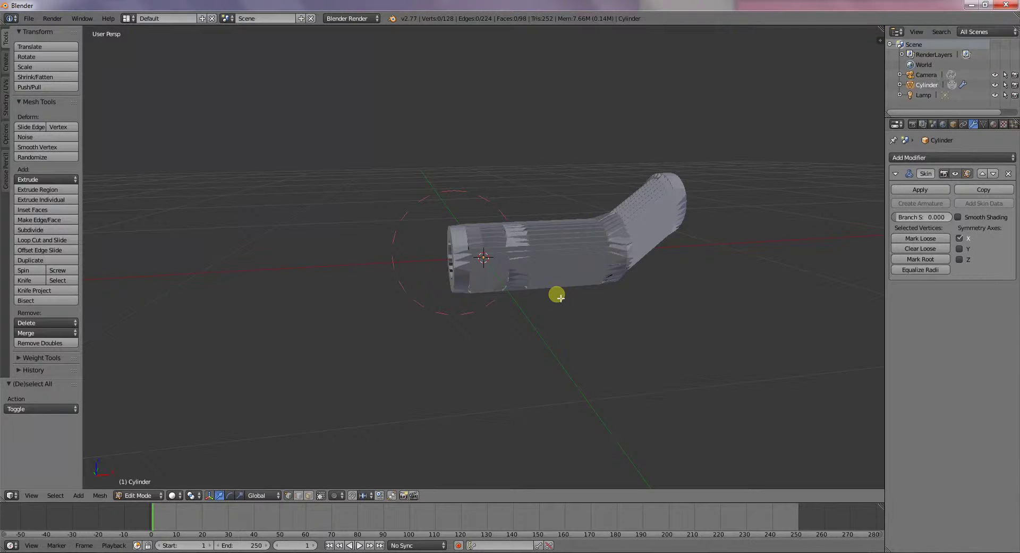
middle_click_drag(624, 294, 481, 298)
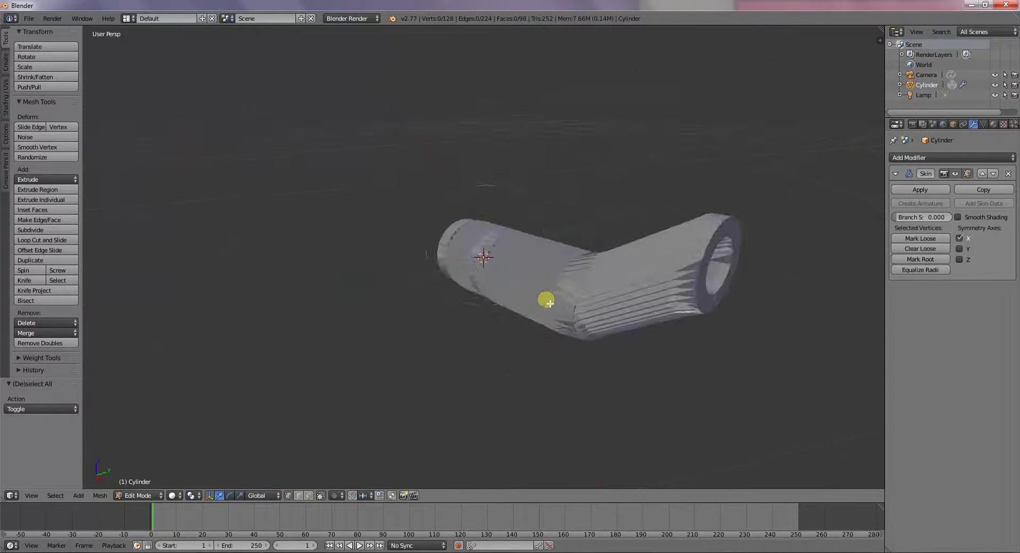
Remove the Skin modifier from the bent cylinder and undo the two end-ring extrusions
left_click(1008, 173)
middle_click_drag(569, 323, 657, 315)
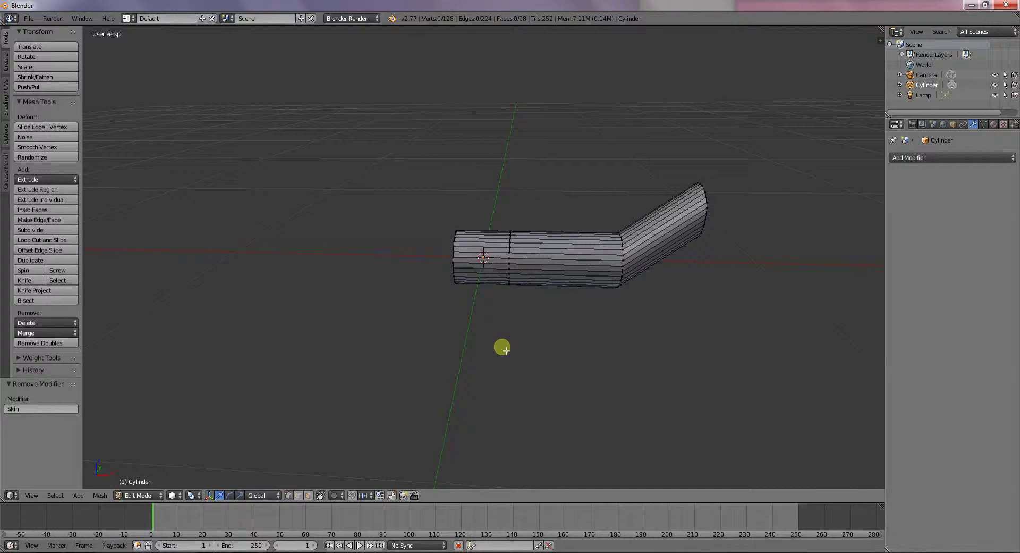
key("ctrl+z")
key("ctrl+z")
key("ctrl+z")
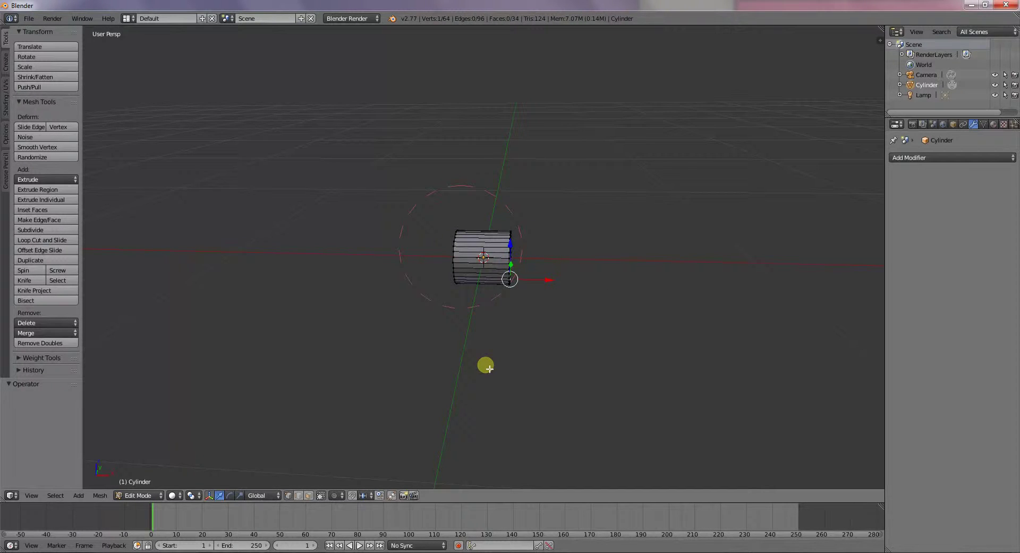
Return the cylinder to Object Mode and reload the start-up file to get a fresh default scene
key("a")
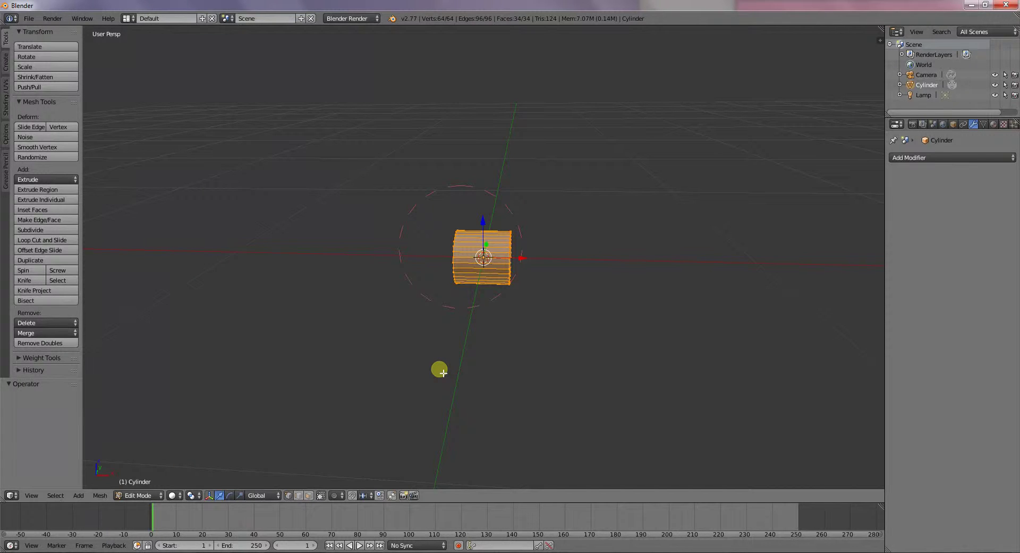
key("Tab")
key("ctrl+n")
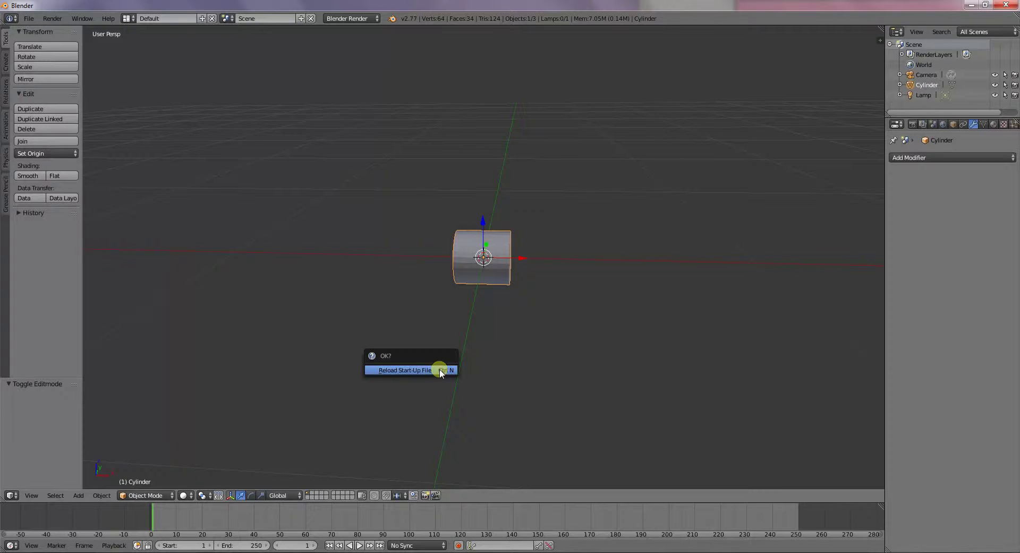
left_click(440, 370)
middle_click_drag(455, 360, 572, 340)
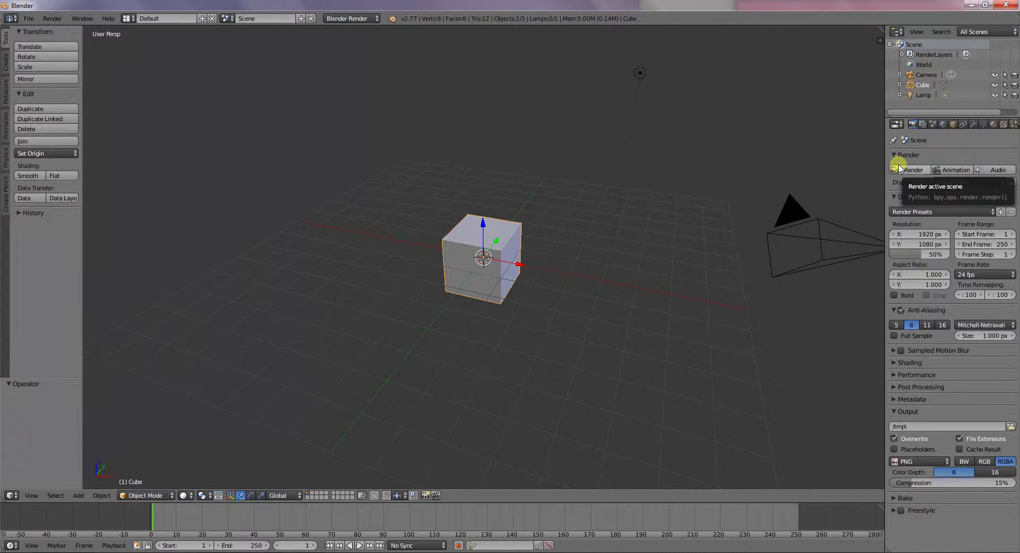
Review the list of available modifiers for the default cube, then dismiss it without adding one
middle_click_drag(485, 289, 378, 266)
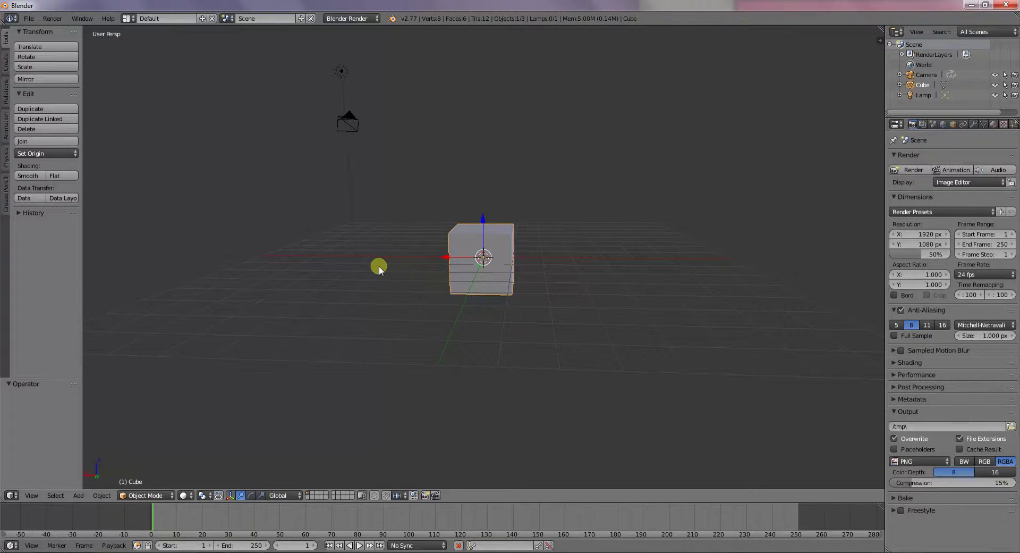
left_click(973, 124)
left_click(934, 158)
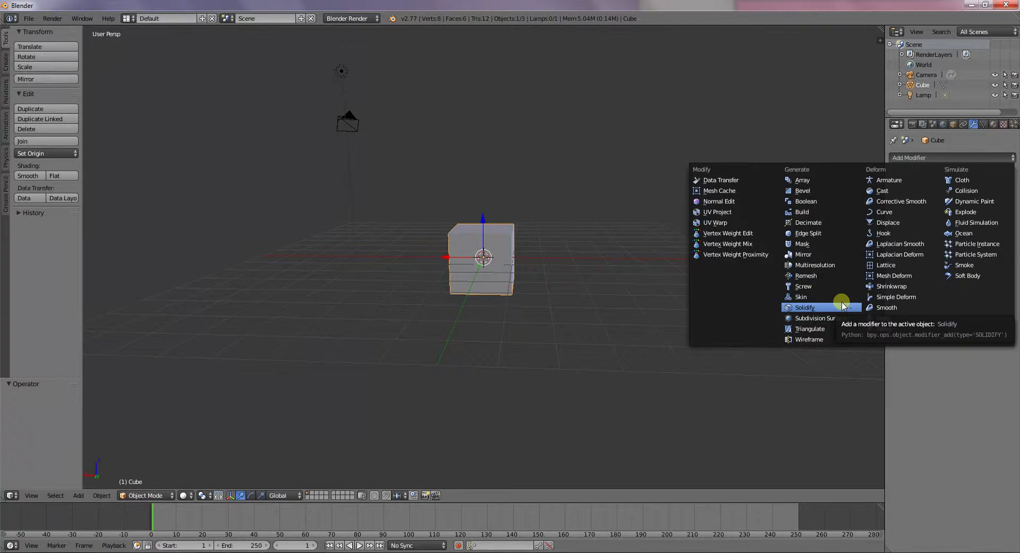
left_click(897, 392)
middle_click_drag(585, 223, 585, 189)
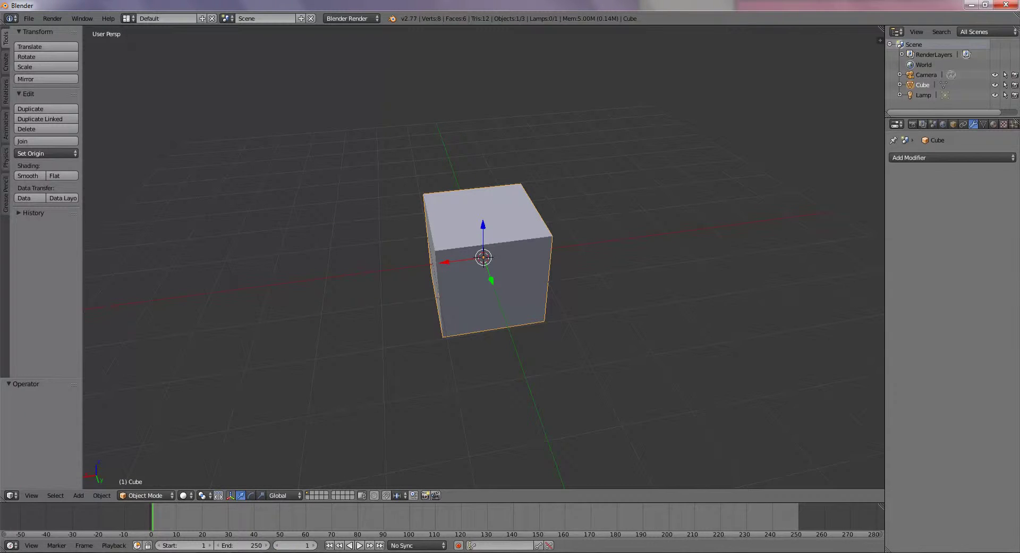
Switch to Windows Explorer, open the Objects folder inside Blender on New Volume (E:), and maximize the window
left_click(215, 552)
key("alt+Tab")
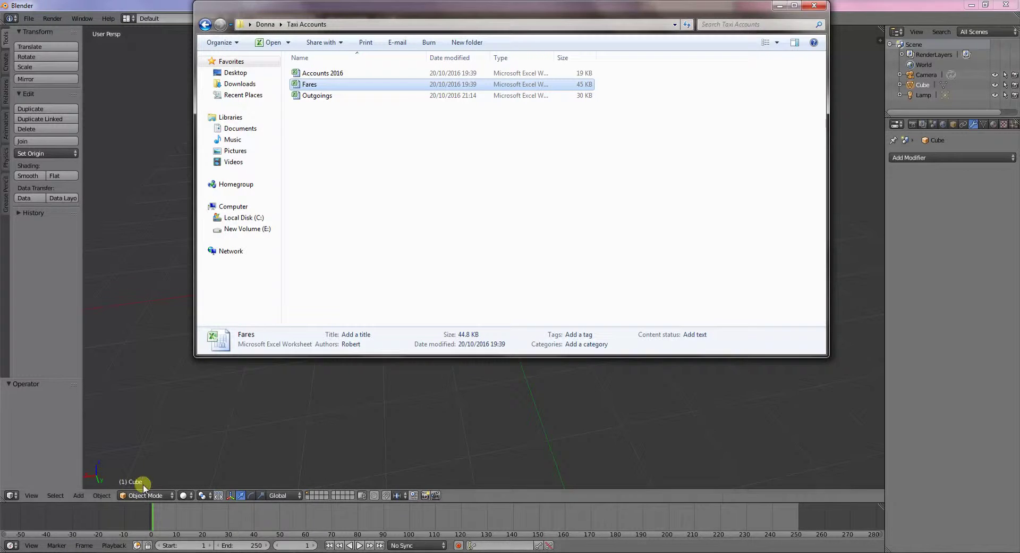
left_click(259, 74)
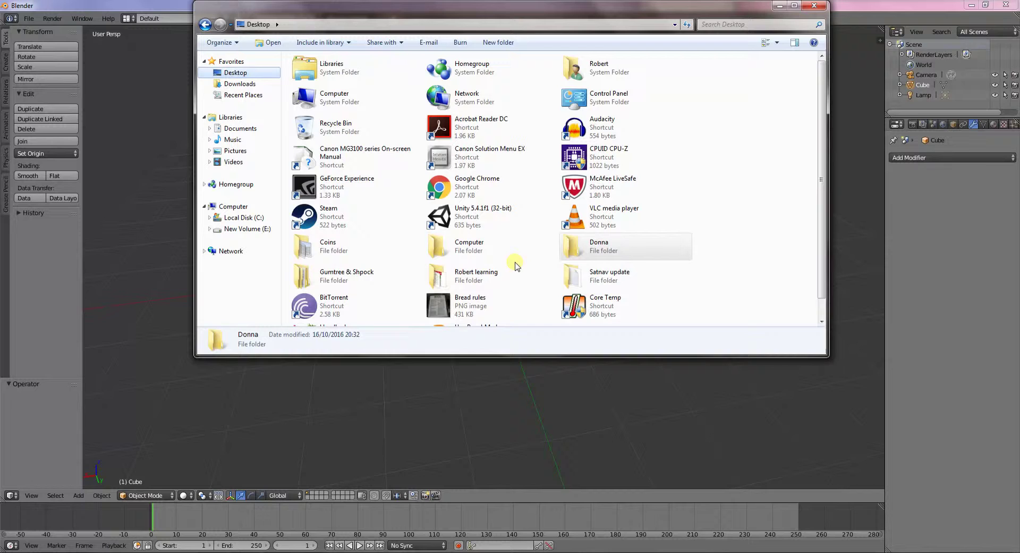
left_click(746, 208)
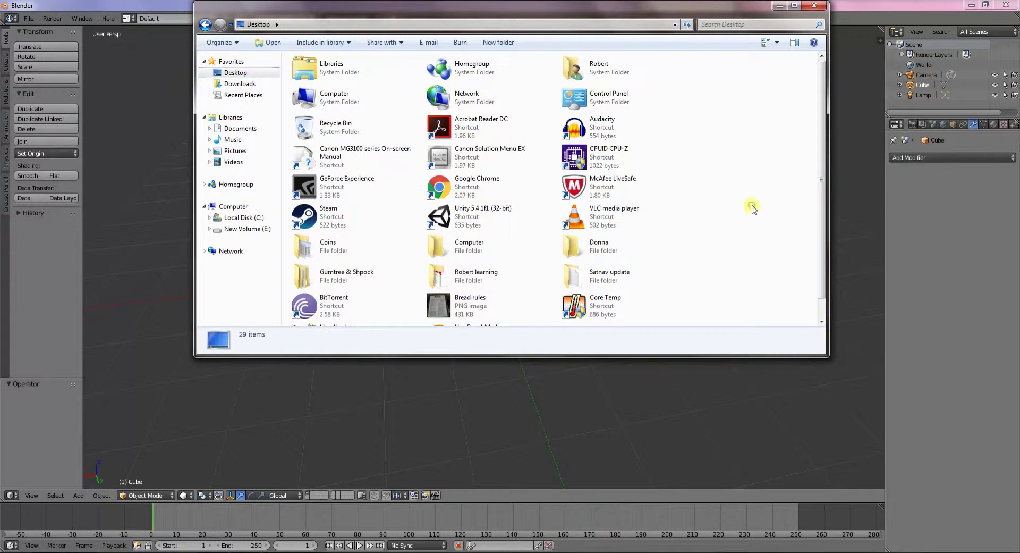
left_click(245, 228)
double_click(353, 83)
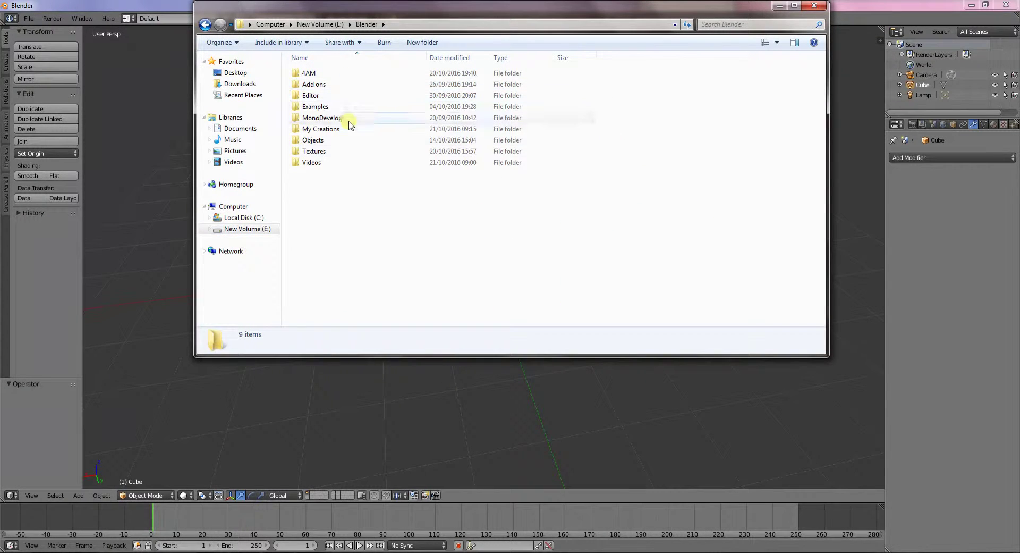
double_click(351, 141)
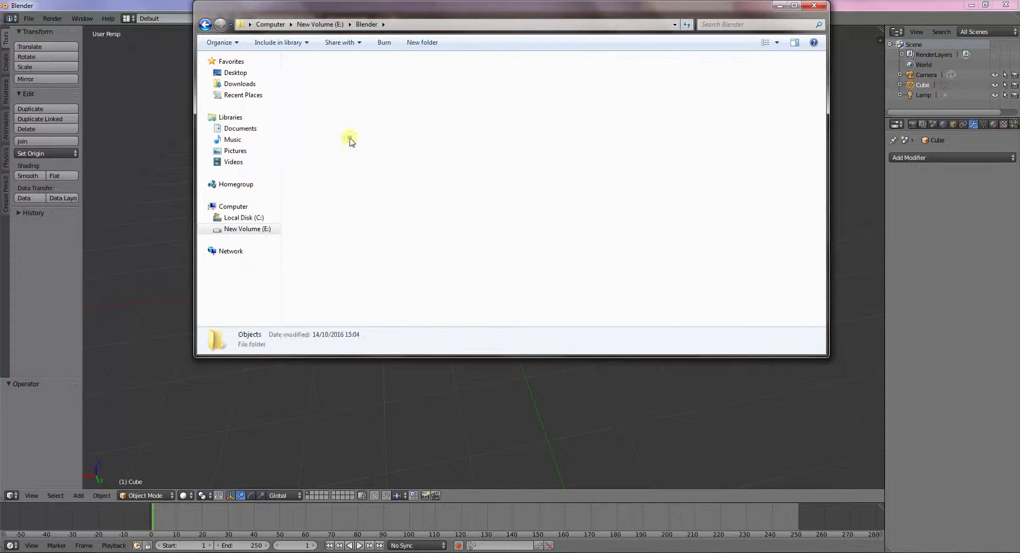
left_click(795, 6)
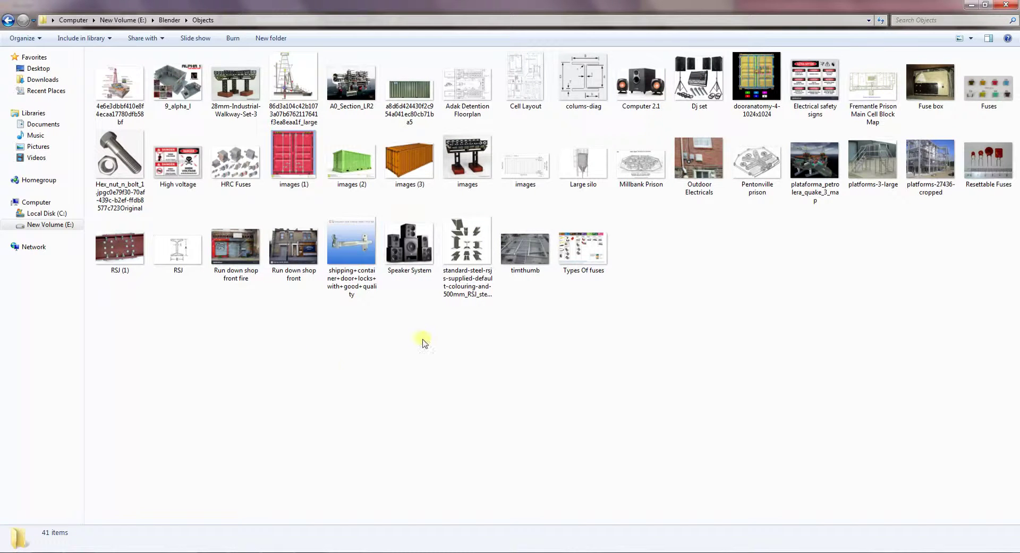
View the "Run down shop front" picture, step back through the preceding reference images to "platforms-27436-cropped", and close the viewer
double_click(296, 256)
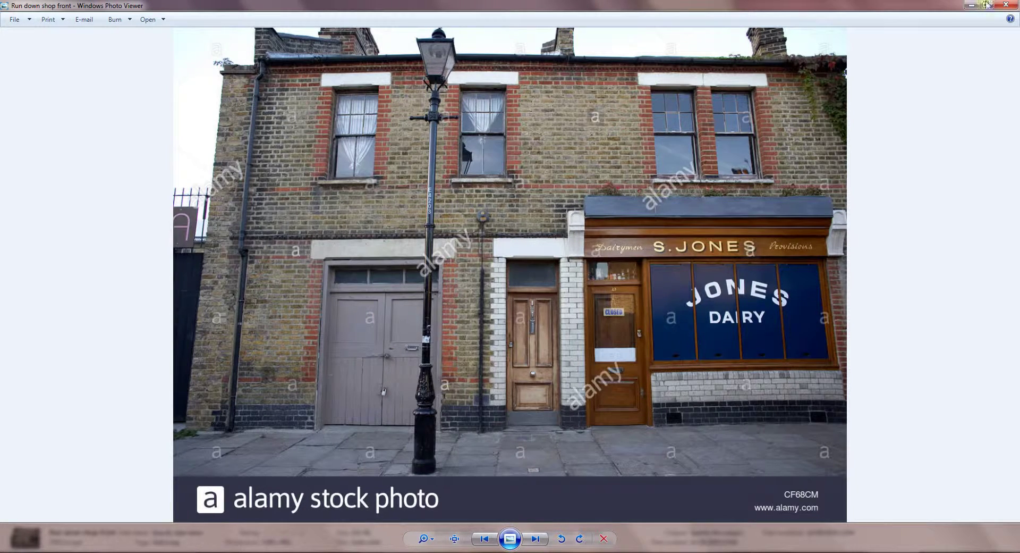
left_click(478, 540)
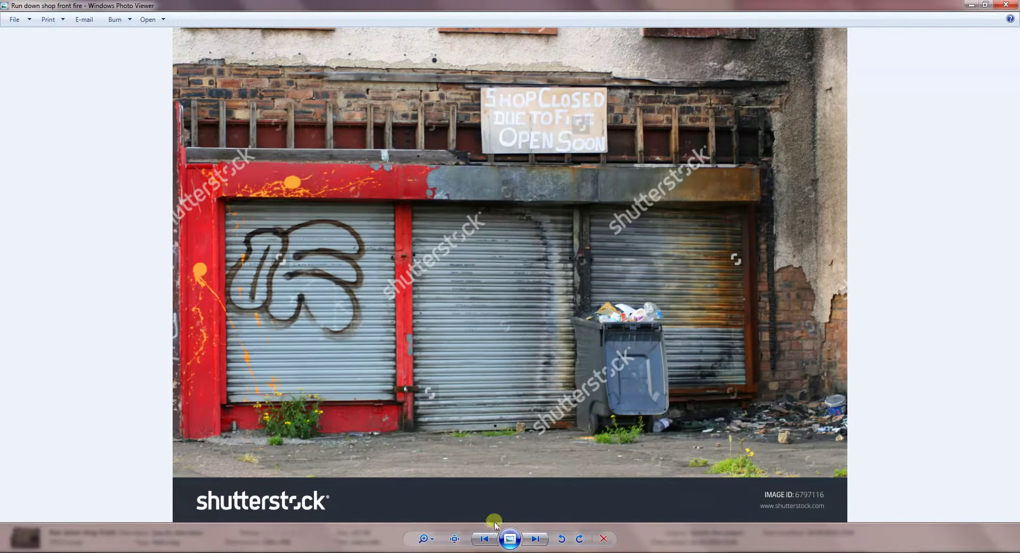
left_click(482, 538)
left_click(479, 538)
left_click(479, 539)
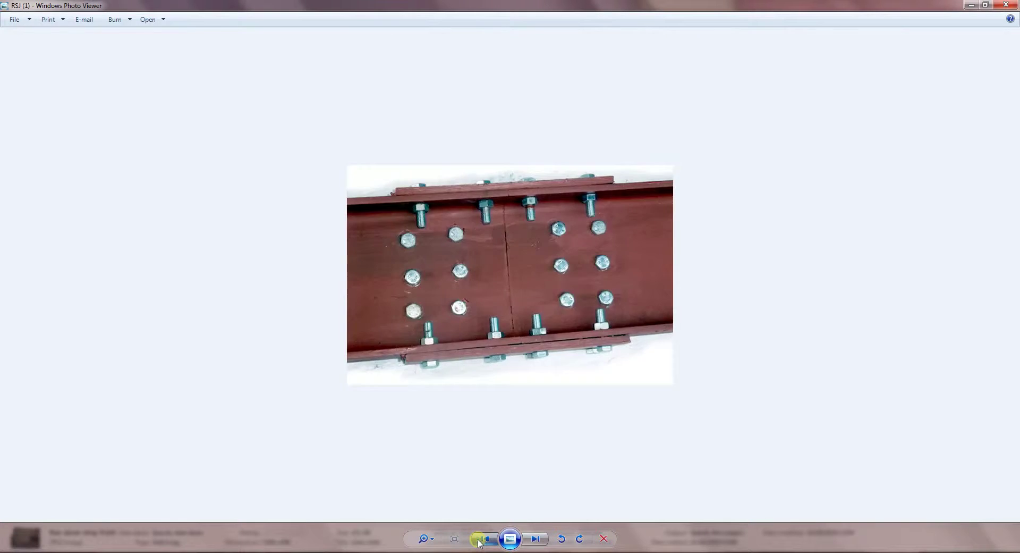
left_click(479, 539)
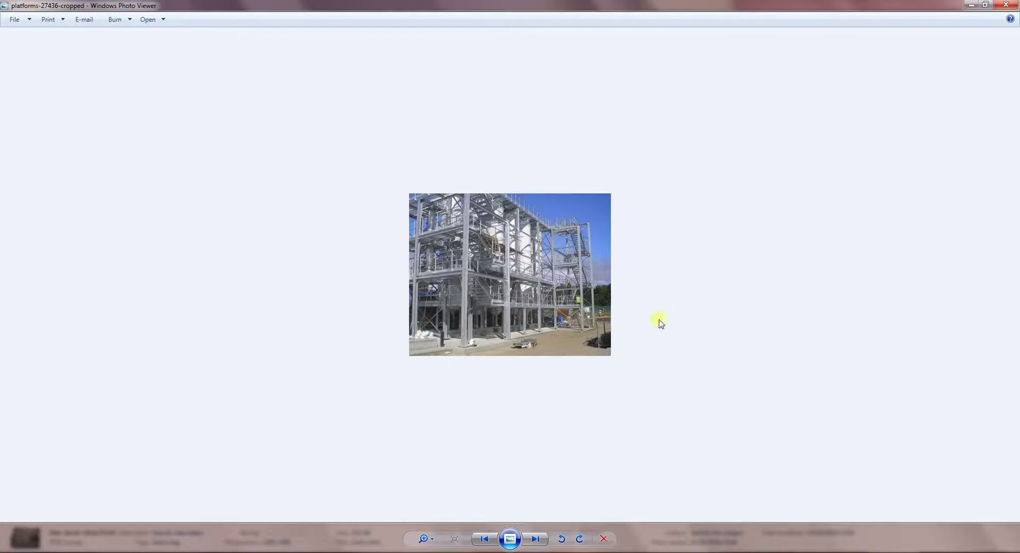
left_click(1006, 5)
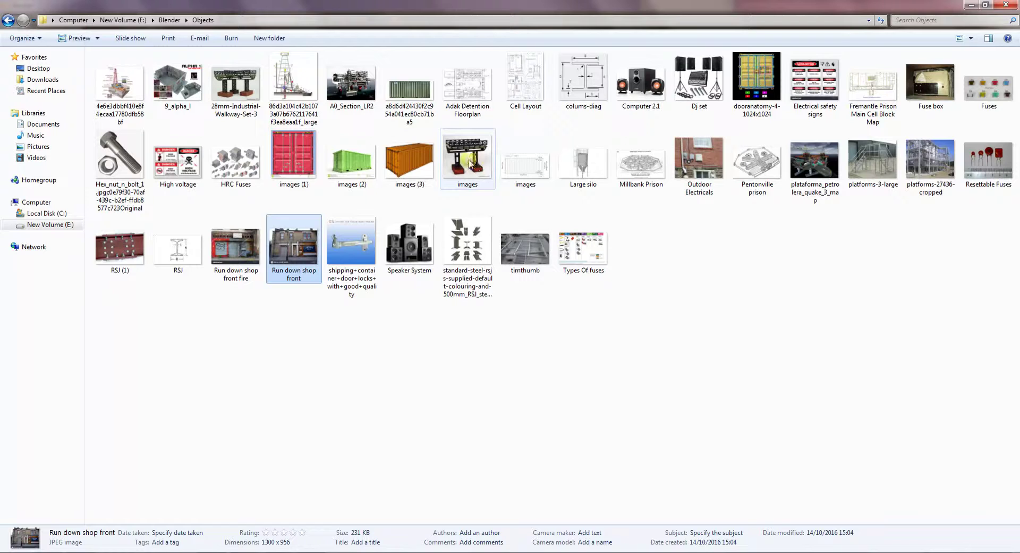
View the "platforms-3-large" and "plataforma_petrolera_quake_3_map" reference pictures, then minimize the folder window to return to Blender
double_click(861, 161)
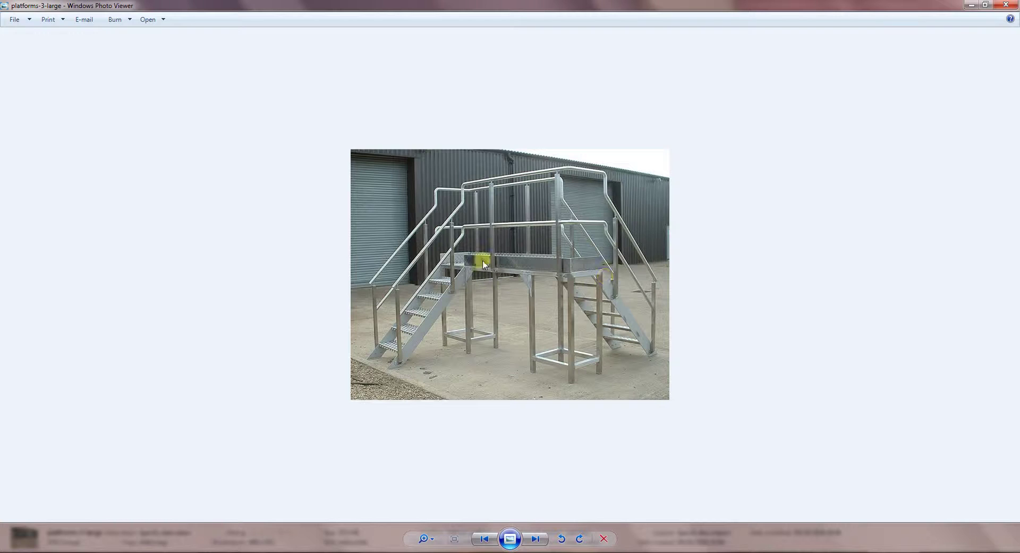
left_click(1006, 4)
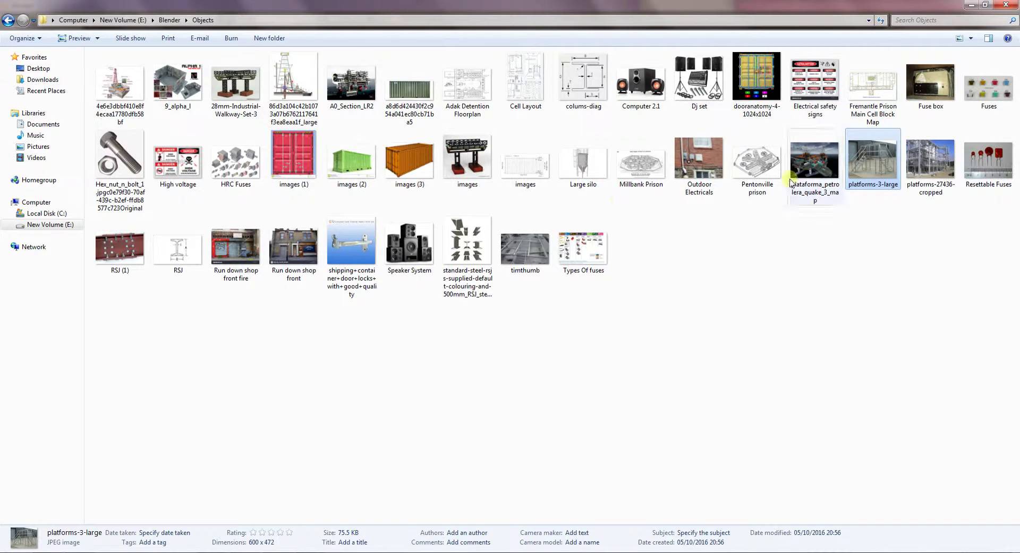
double_click(821, 177)
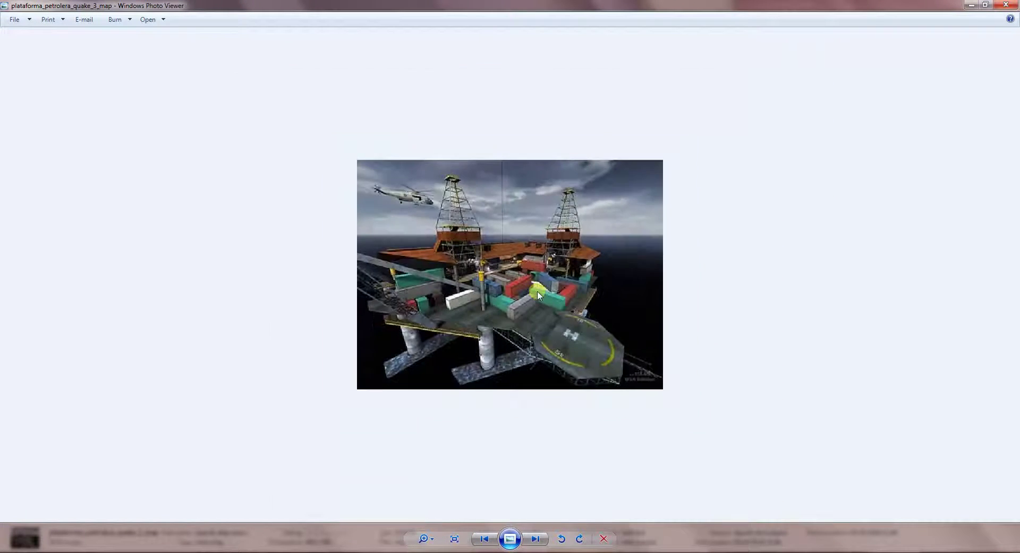
scroll(548, 315, "down", 1)
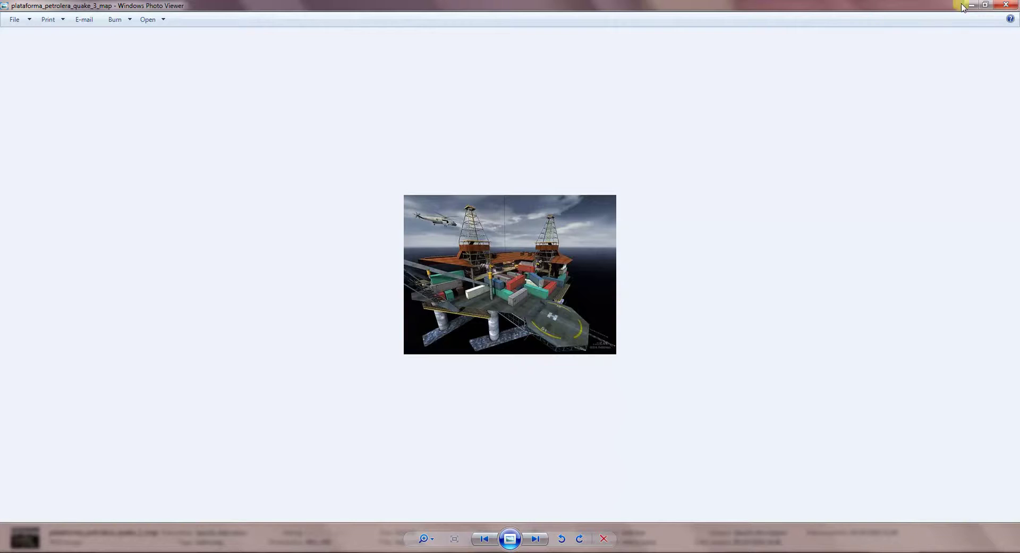
left_click(1005, 4)
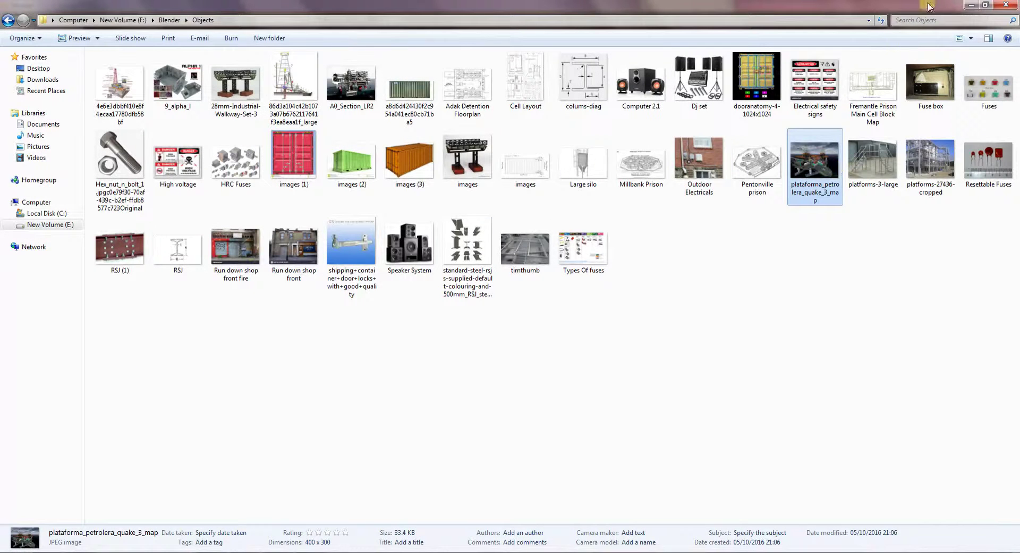
left_click(970, 5)
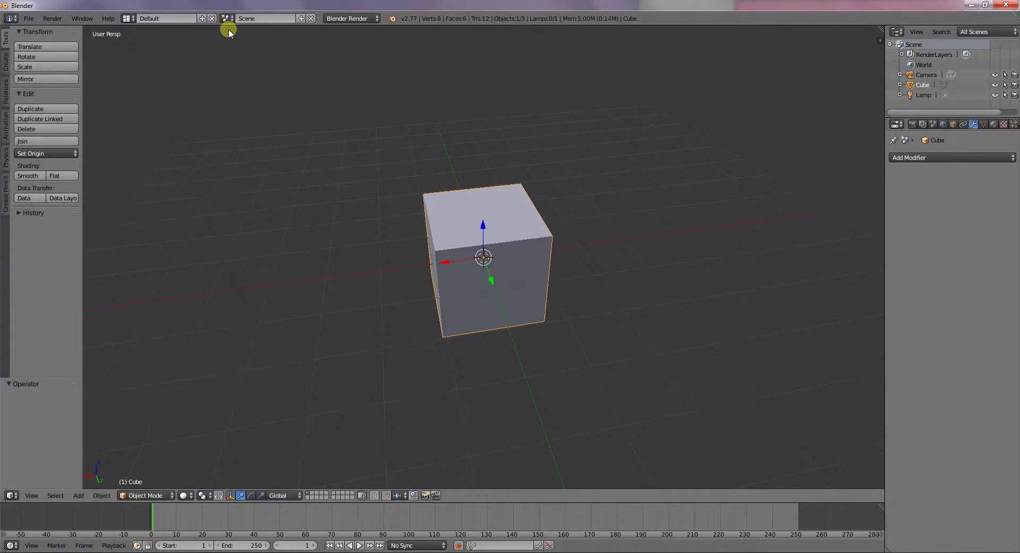
Show the splash screen and open the recent file Building.blend
left_click(108, 18)
left_click(128, 149)
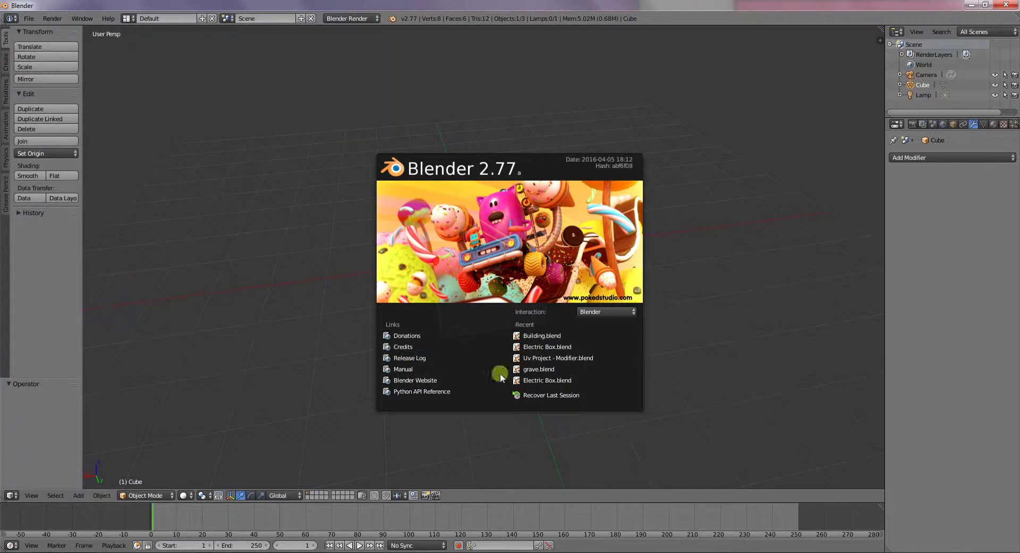
left_click(546, 336)
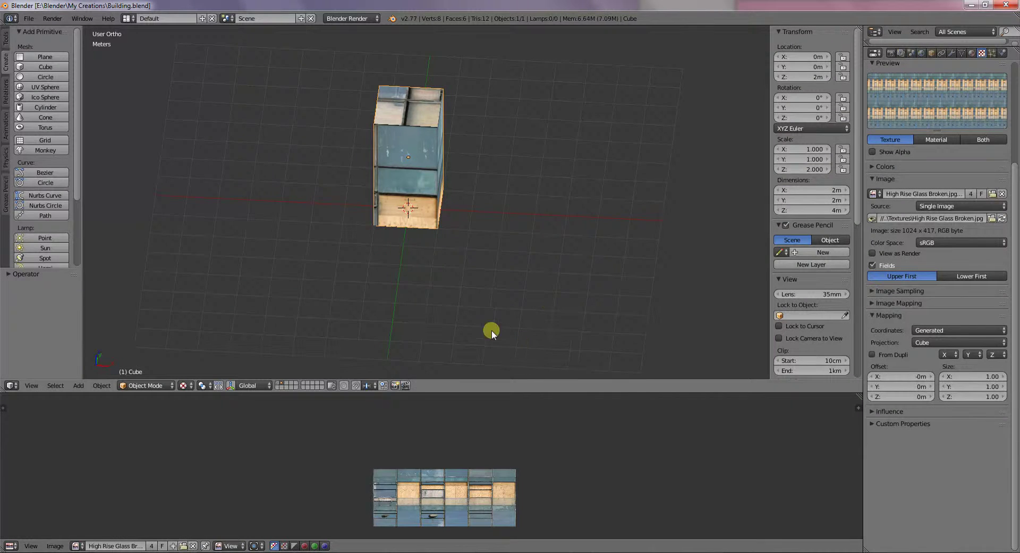
Examine the textured building cube and its UV layout in Edit Mode, then return to Object Mode
middle_click_drag(523, 269, 378, 221)
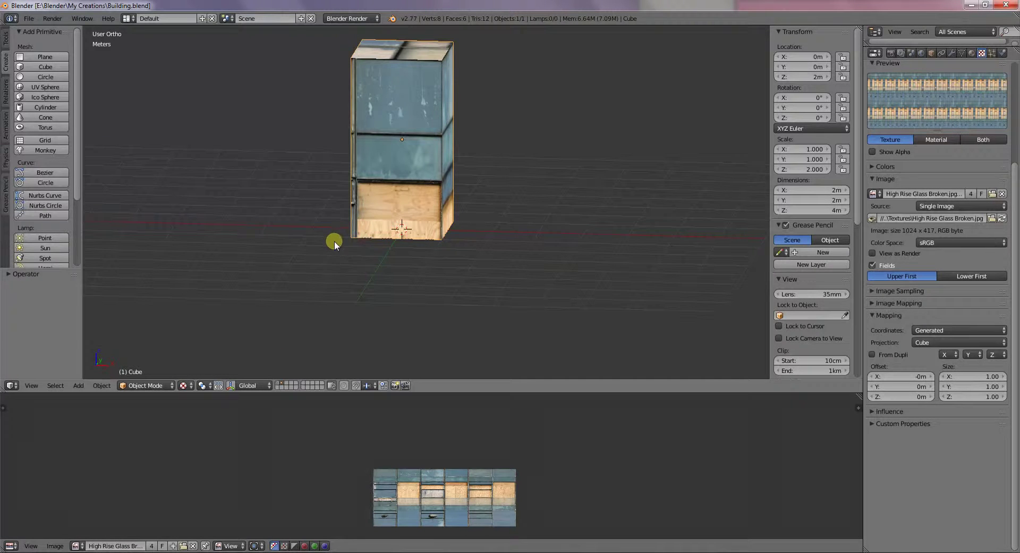
key("Tab")
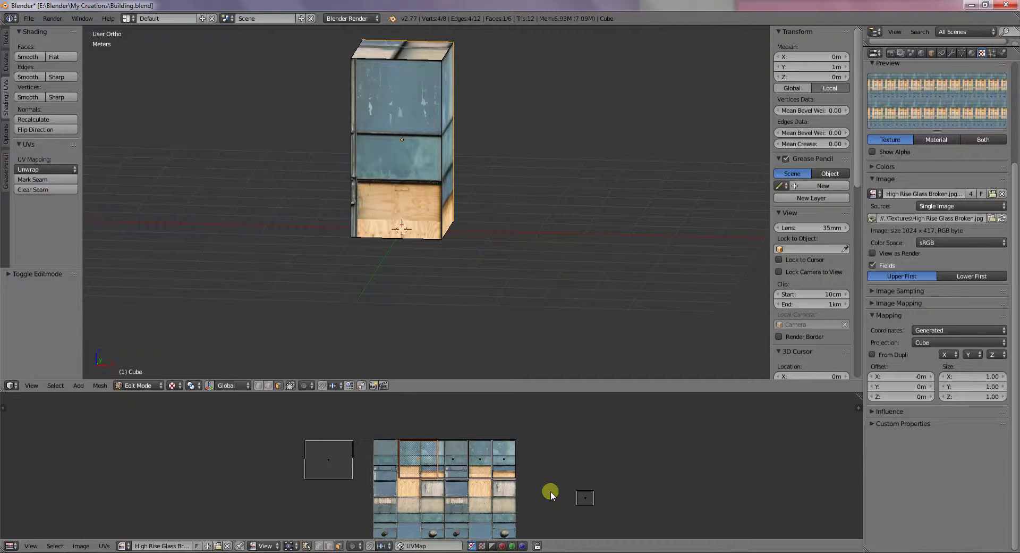
middle_click_drag(542, 518, 544, 481)
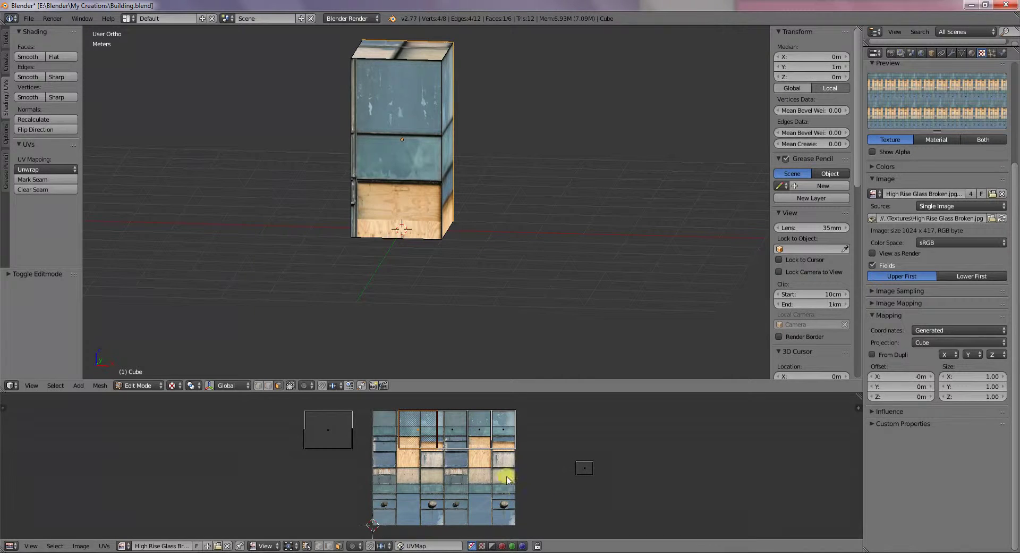
middle_click_drag(533, 304, 486, 272)
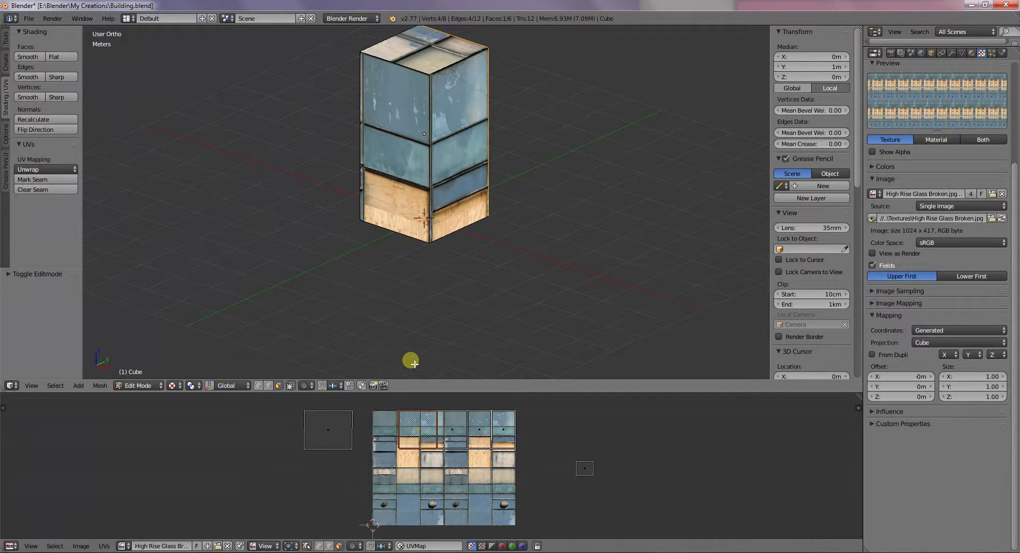
key("Tab")
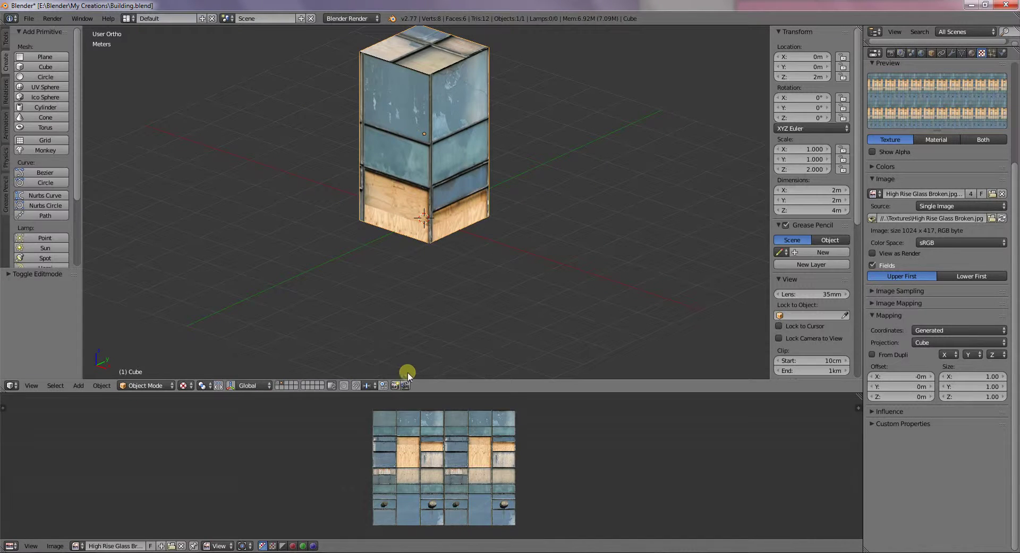
Display the first scene layer in place of the building's layer
left_click(277, 384)
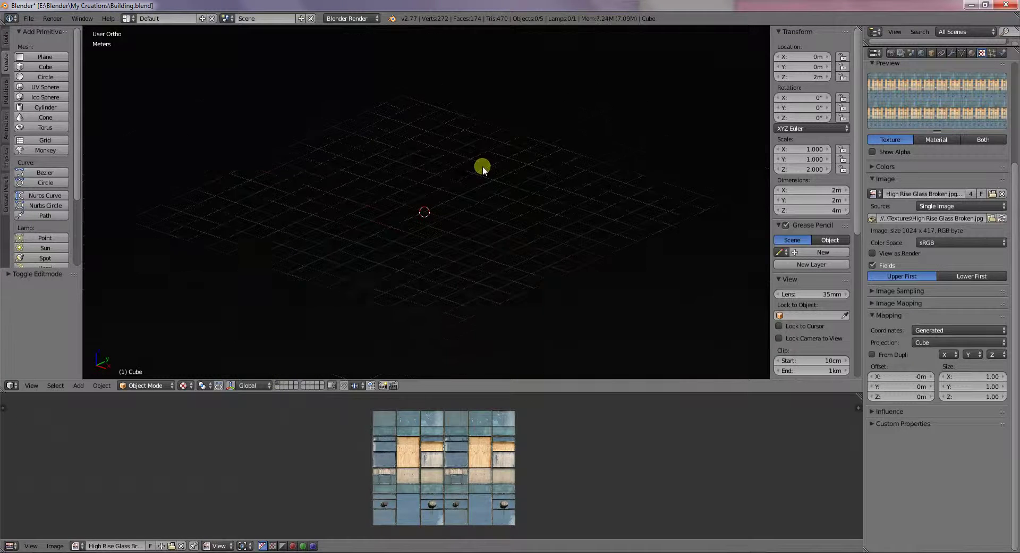
scroll(463, 222, "down", 5)
middle_click_drag(503, 214, 437, 227)
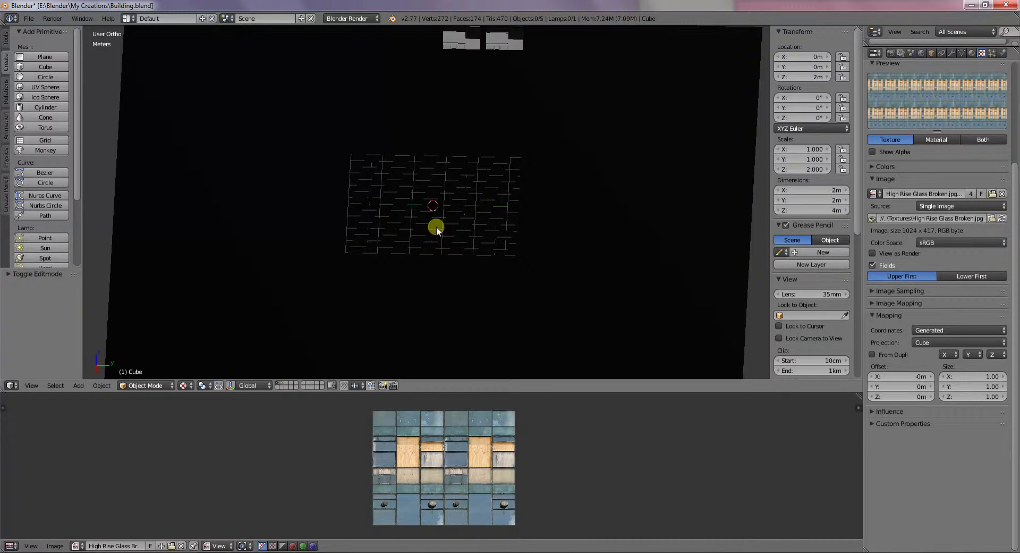
Add a Hemi lamp at the 3D cursor in the centre of the ground plane
key("shift+a")
mouse_move(431, 342)
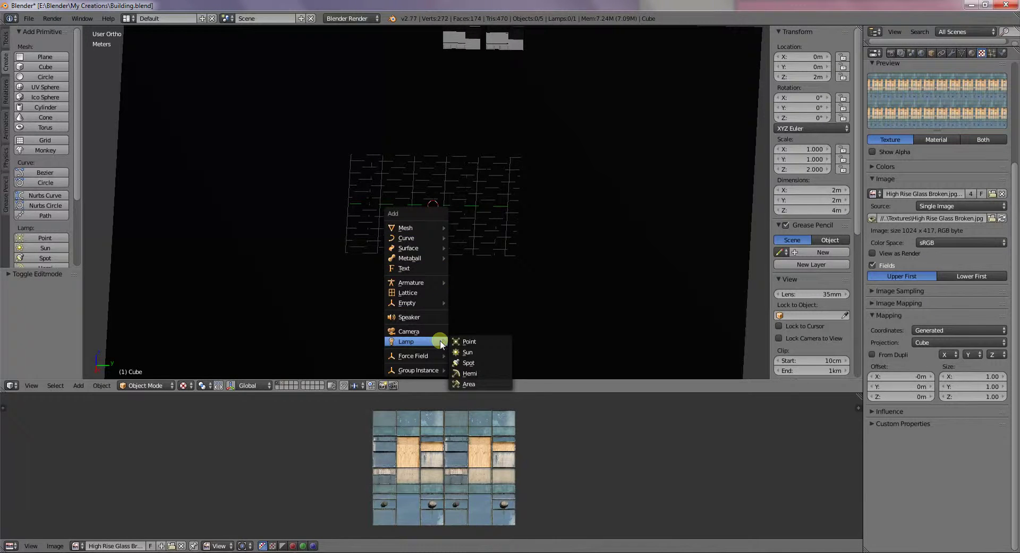
left_click(468, 373)
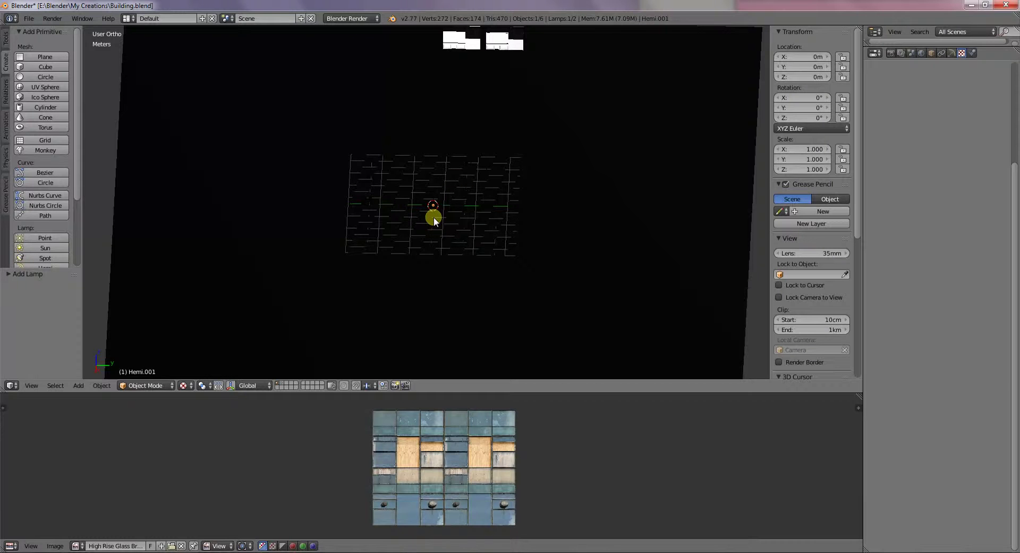
right_click(242, 304)
key("Tab")
key("Tab")
key("Tab")
right_click(471, 170)
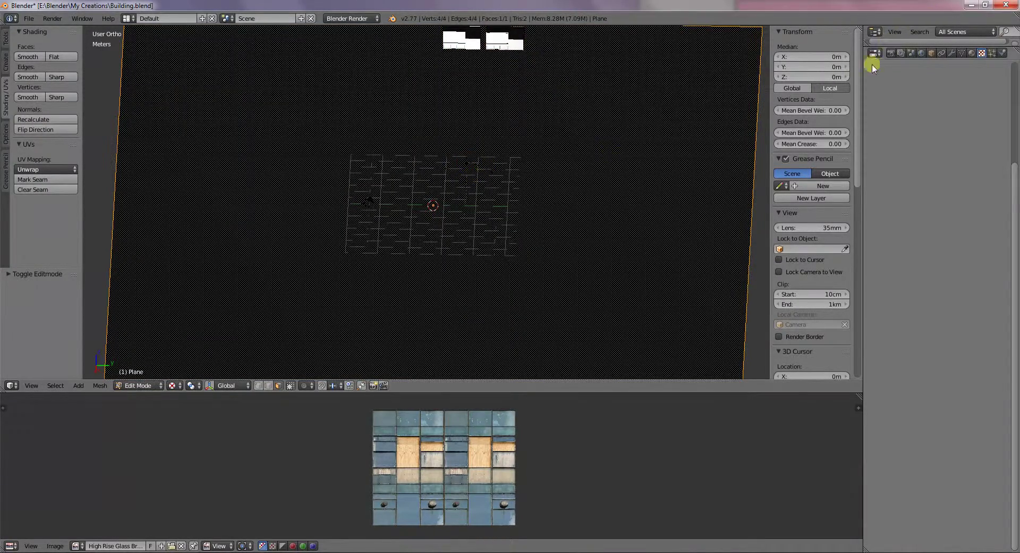
Enlarge the outliner to show all scene objects and select the existing Hemi lamp instead of Hemi.001
left_click(892, 53)
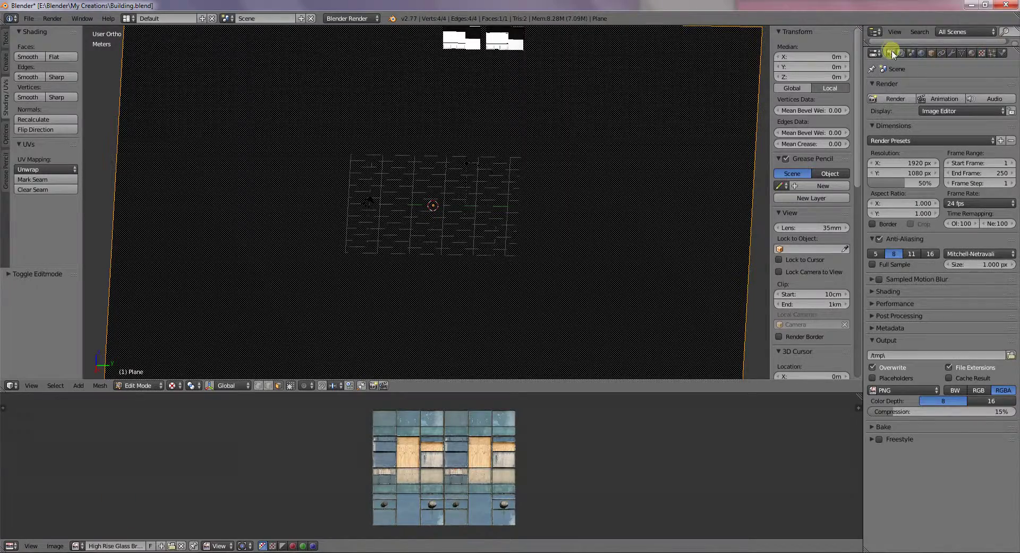
left_click_drag(930, 50, 920, 196)
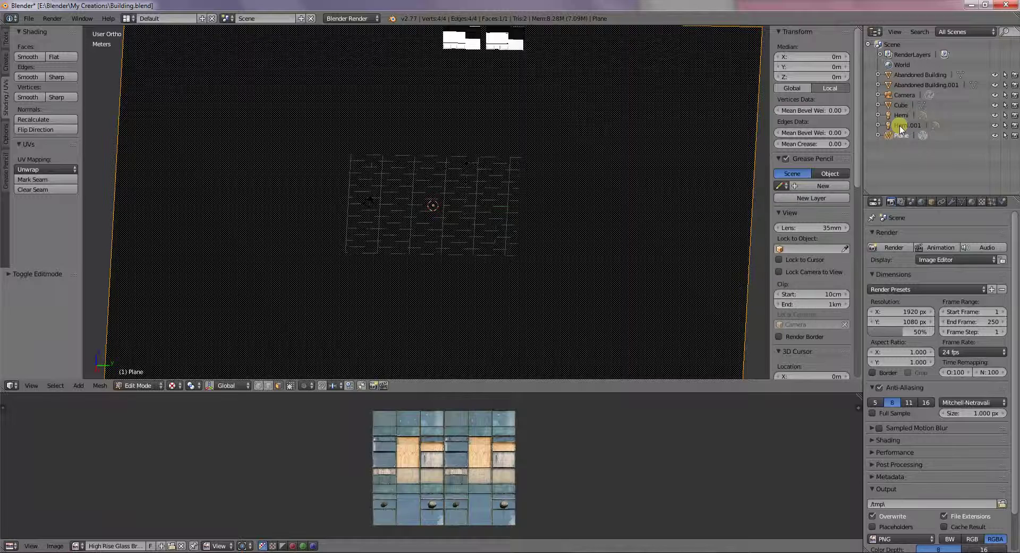
left_click(900, 126)
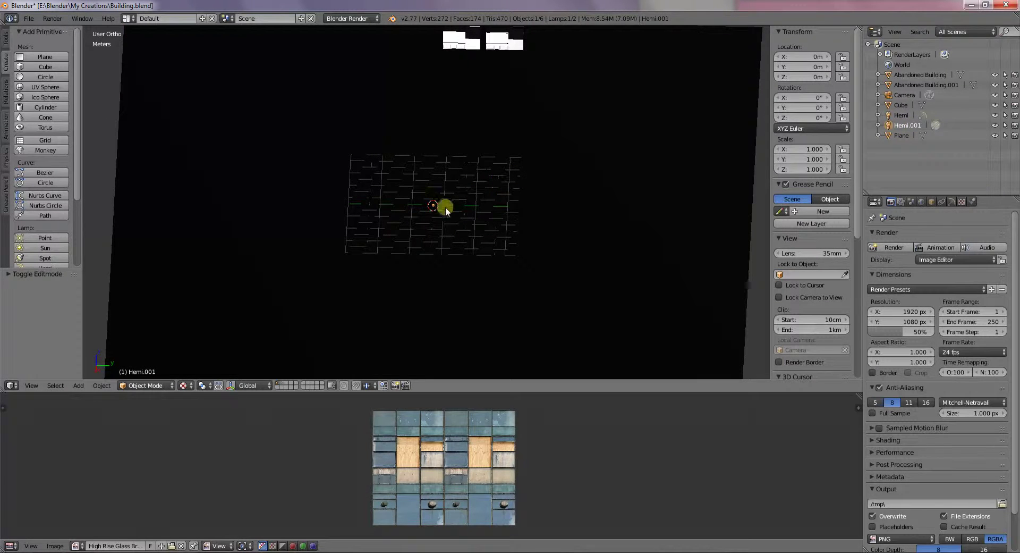
left_click(898, 115)
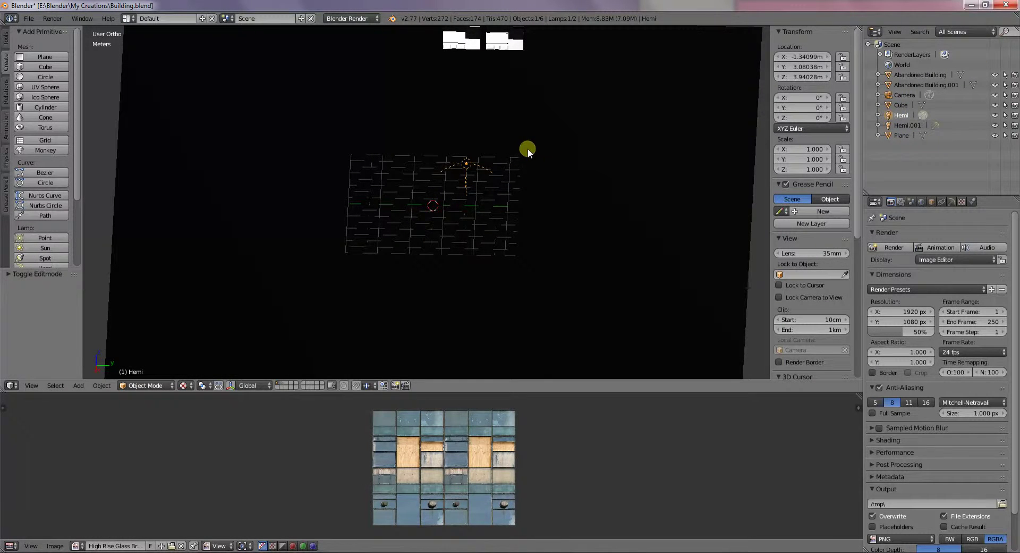
Move the Hemi lamp high above the ground near the buildings, to about X -17.65 m, Y 2.67 m, Z 26.99 m
middle_click_drag(528, 148, 510, 165)
key("g")
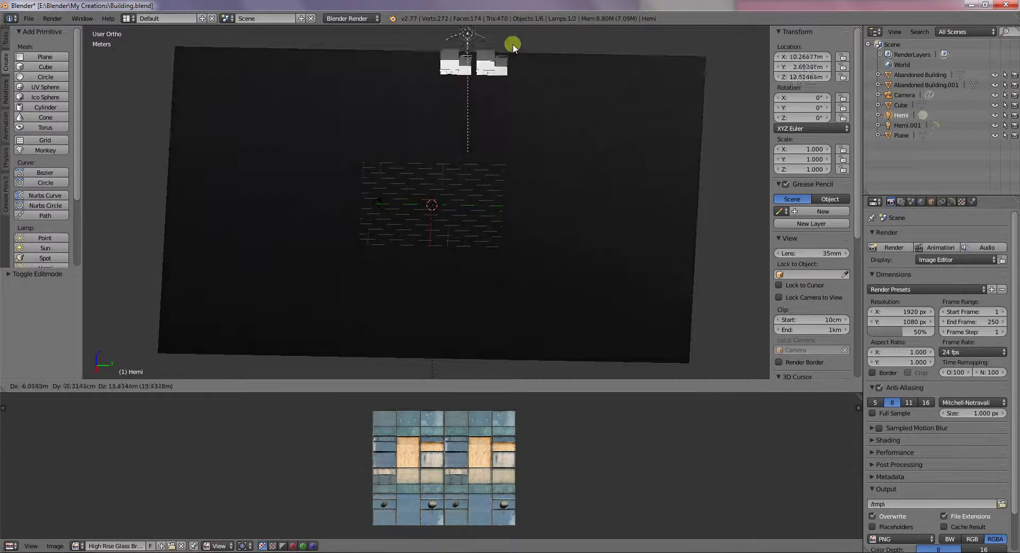
left_click(506, 282)
Examine how the two abandoned buildings and the ground plane are lit, from several angles and distances
middle_click_drag(551, 291, 464, 278)
scroll(447, 328, "up", 2)
scroll(431, 337, "up", 5)
middle_click_drag(471, 327, 433, 332)
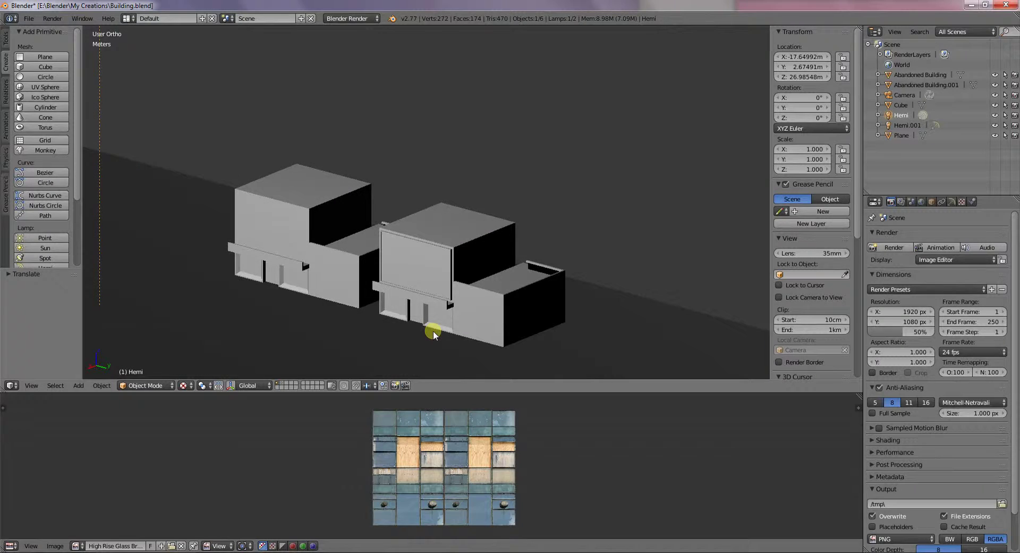
key("KP_Decimal")
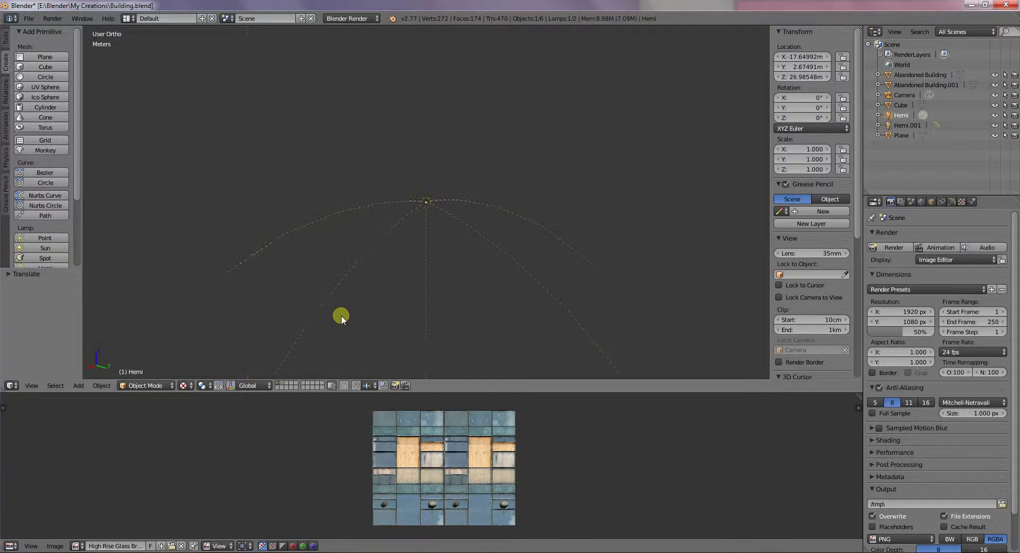
middle_click_drag(499, 359, 398, 132, "shift")
middle_click_drag(467, 372, 461, 308, "shift")
middle_click_drag(288, 75, 272, 228, "shift")
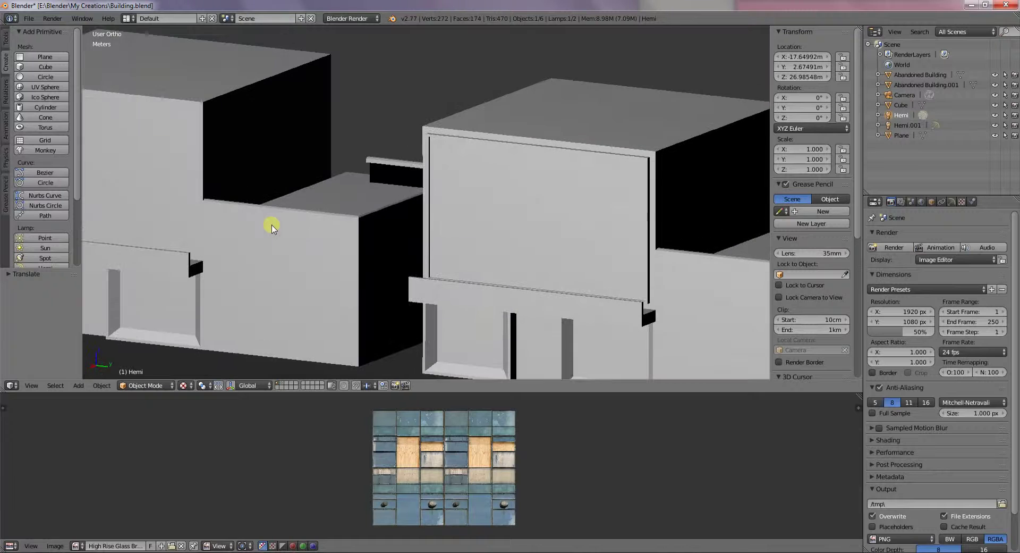
scroll(290, 252, "down", 1)
middle_click_drag(352, 324, 620, 182)
scroll(672, 229, "down", 2)
scroll(636, 223, "down", 2)
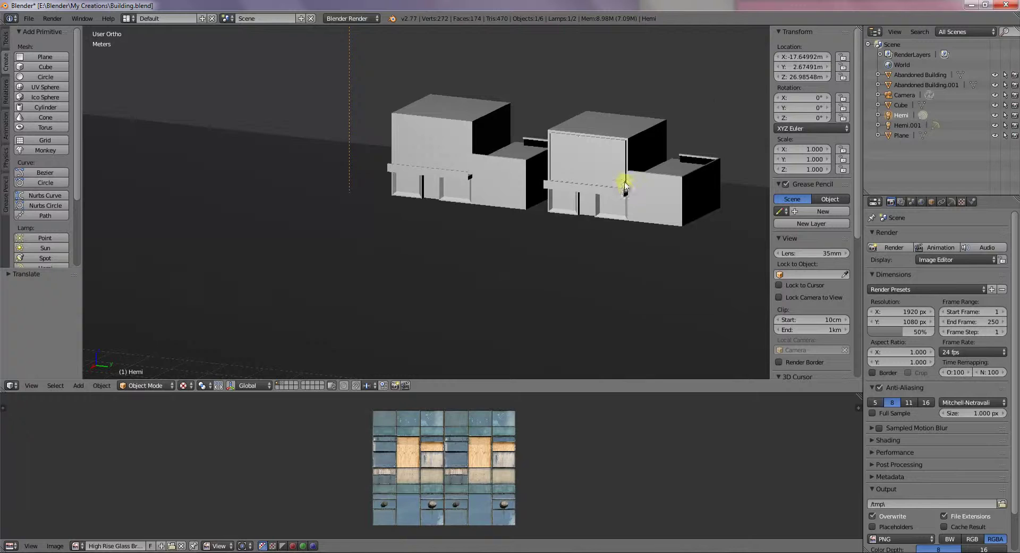
scroll(620, 182, "up", 2)
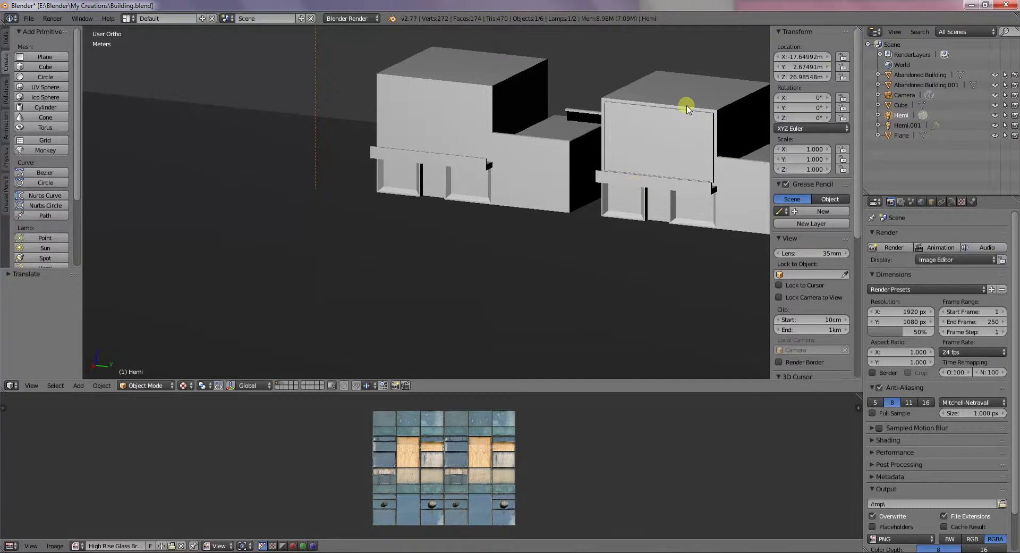
scroll(556, 229, "down", 8)
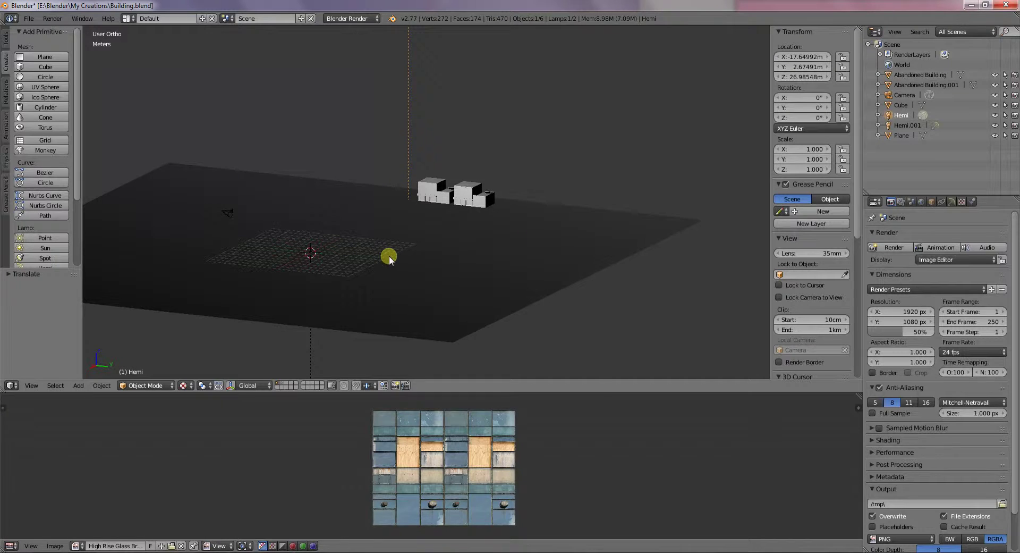
middle_click_drag(388, 250, 460, 255, "shift")
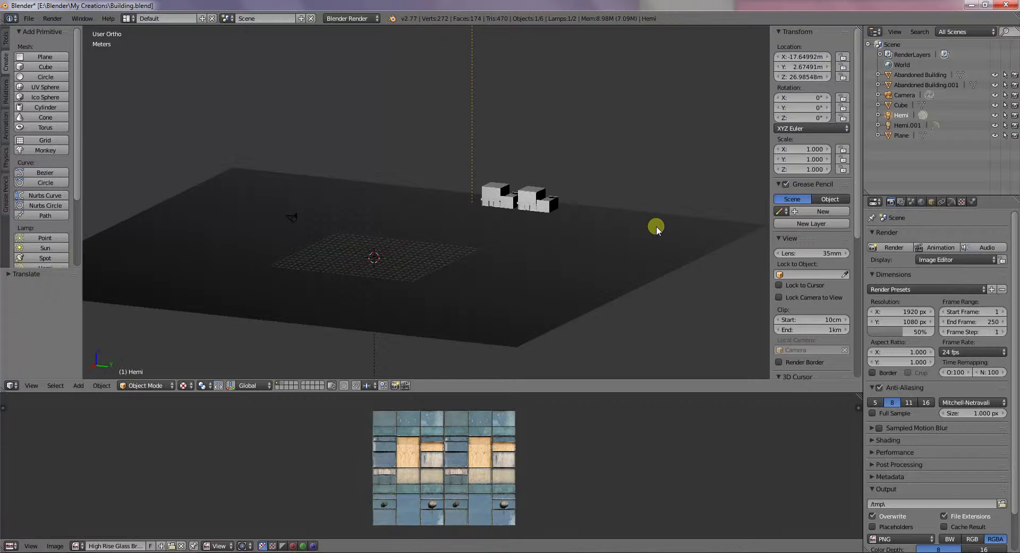
Select the ground plane and each of the two abandoned buildings in turn, and inspect them around the scene
right_click(660, 266)
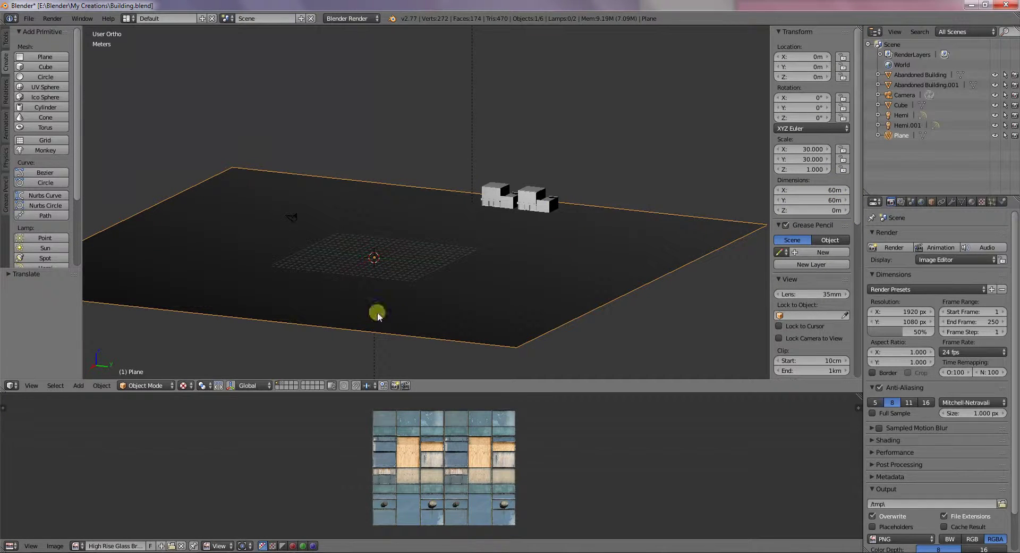
right_click(523, 203)
scroll(512, 217, "up", 4)
scroll(512, 217, "down", 4)
right_click(508, 191)
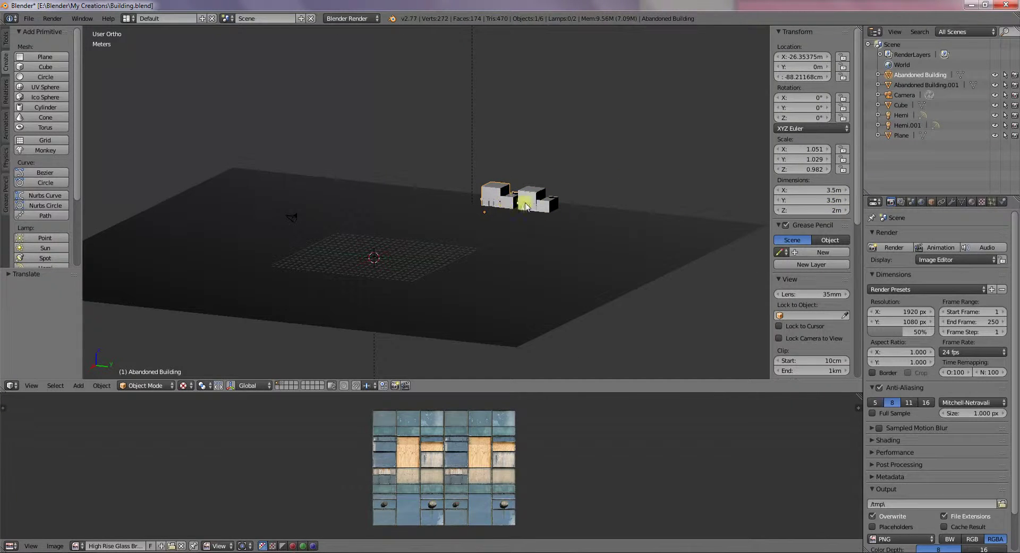
right_click(545, 208)
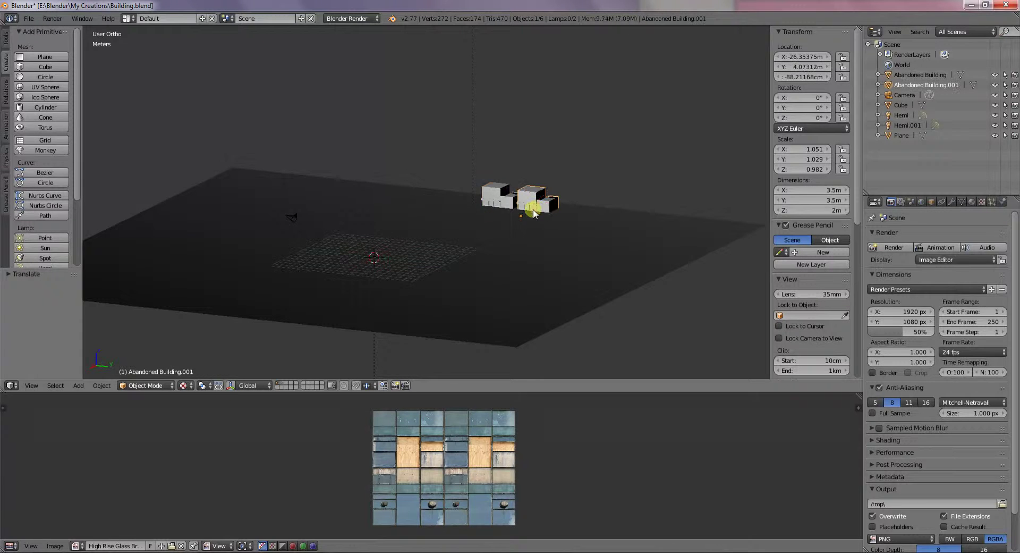
scroll(489, 222, "up", 5)
middle_click_drag(560, 237, 488, 243)
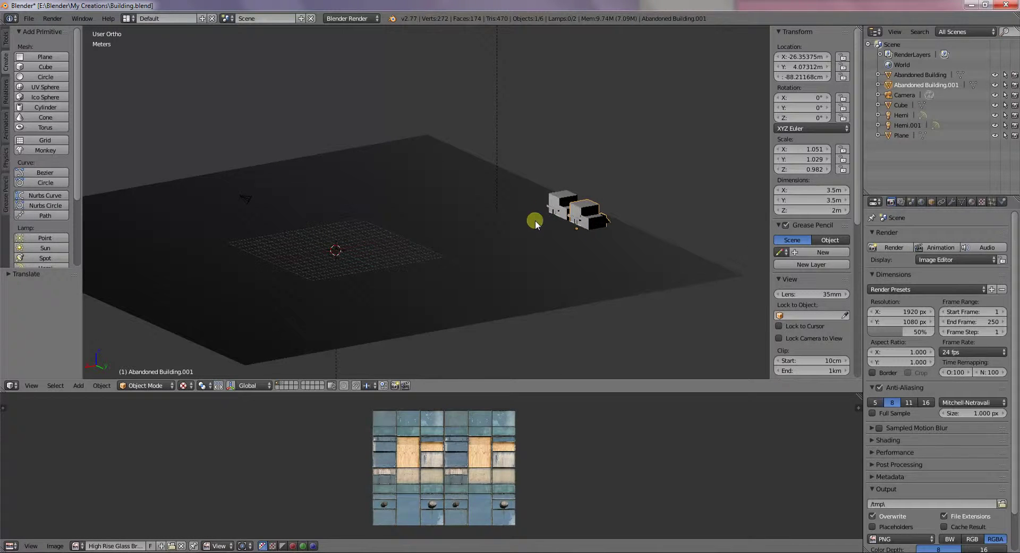
middle_click_drag(511, 207, 512, 170)
scroll(642, 234, "up", 4)
scroll(666, 250, "up", 2)
scroll(665, 252, "down", 6)
Select the Hemi lamp above the buildings and raise its energy to 2.45
right_click(455, 68)
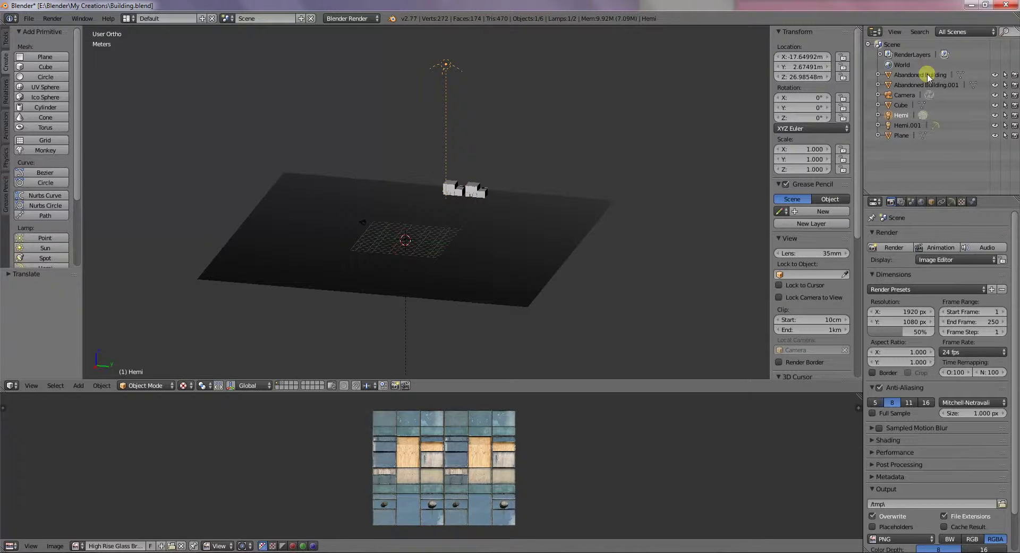
left_click(950, 202)
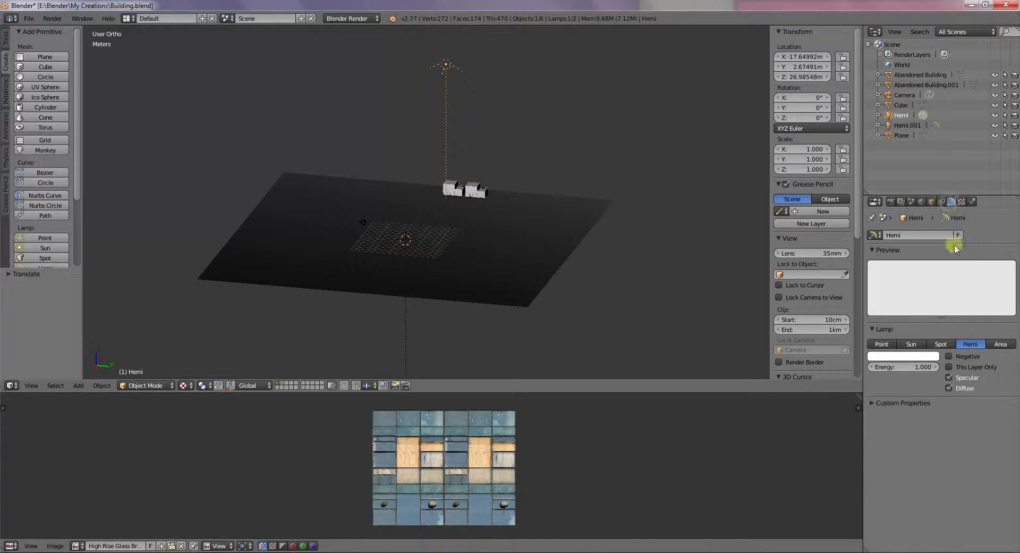
left_click_drag(881, 366, 961, 355)
scroll(540, 196, "up", 5)
scroll(653, 215, "down", 5)
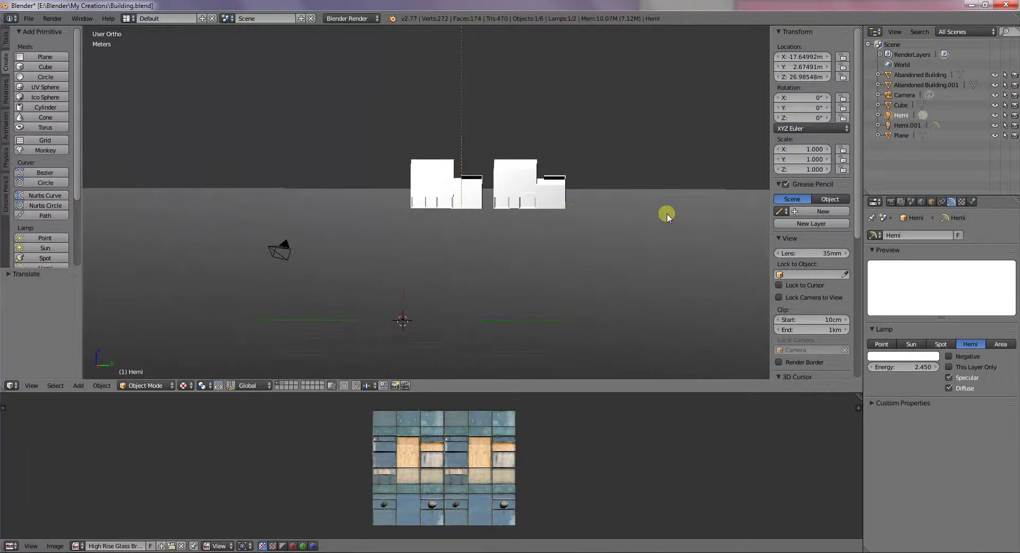
Hide the Hemi lamp, reveal it again and reselect it
scroll(668, 213, "down", 4)
middle_click_drag(519, 80, 465, 184)
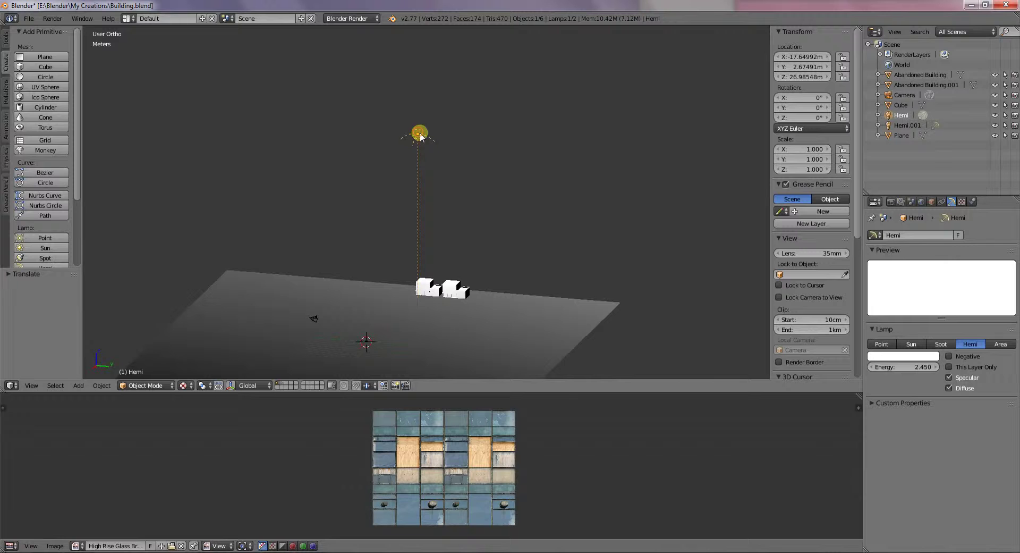
key("h")
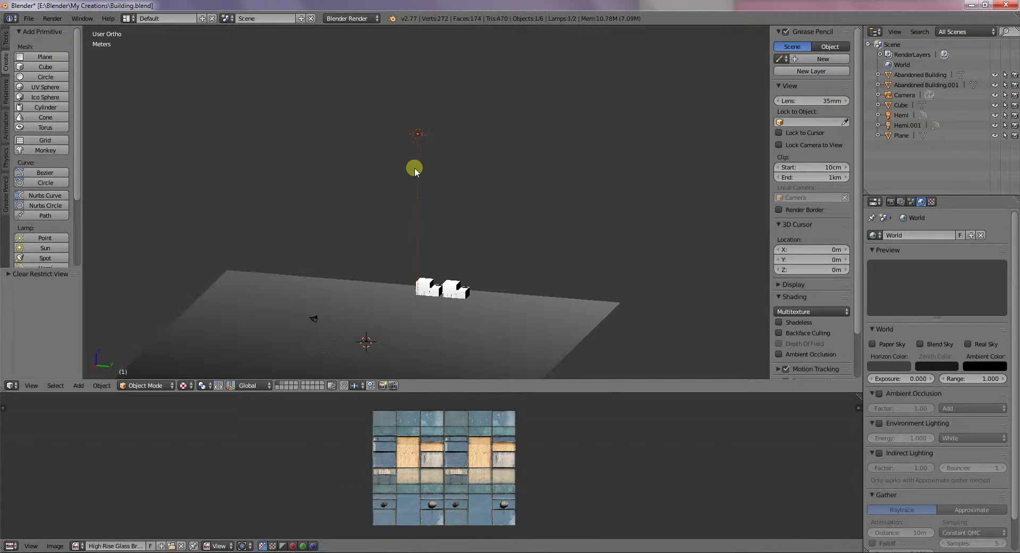
right_click(419, 137)
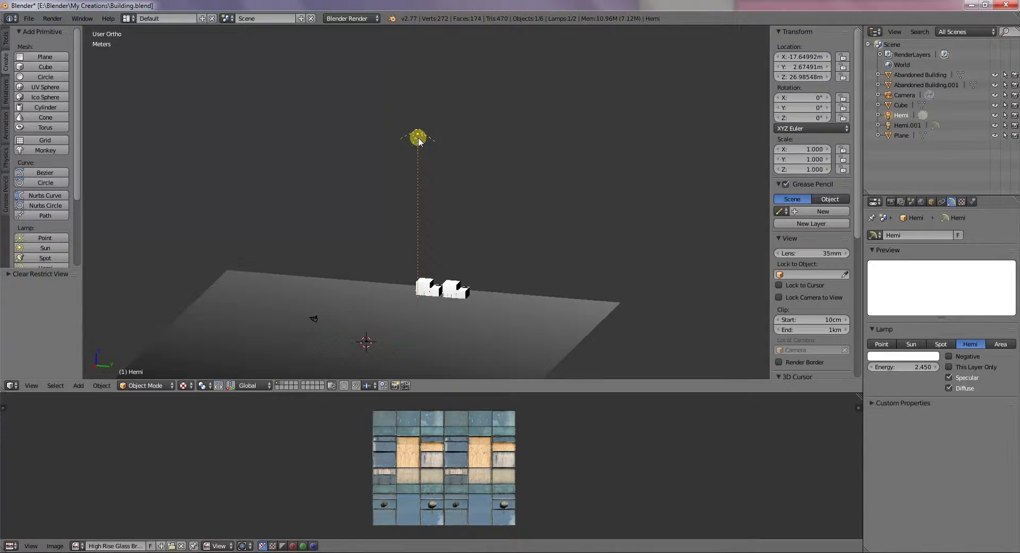
Move the Hemi lamp along the X axis to about 10.35 m
key("g")
key("x")
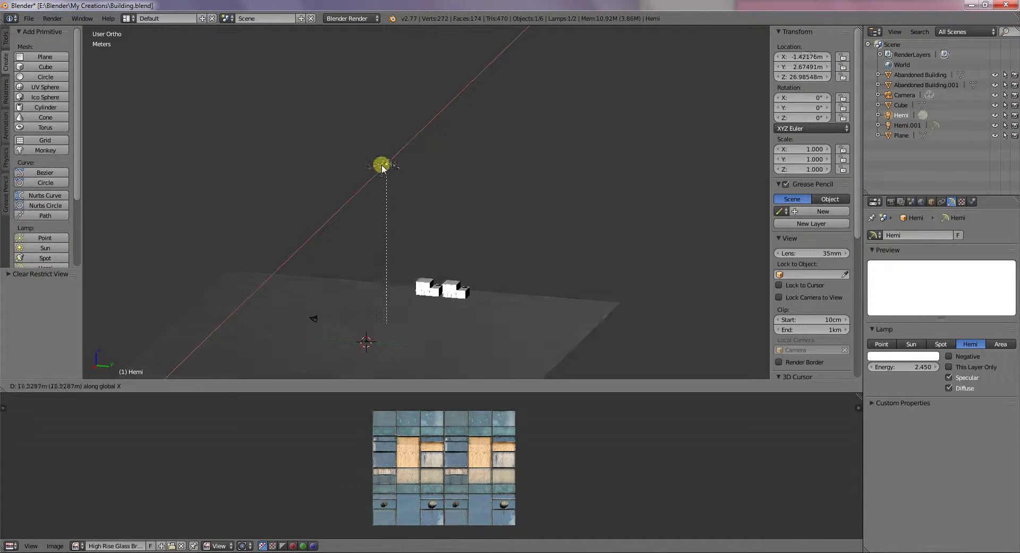
left_click(367, 196)
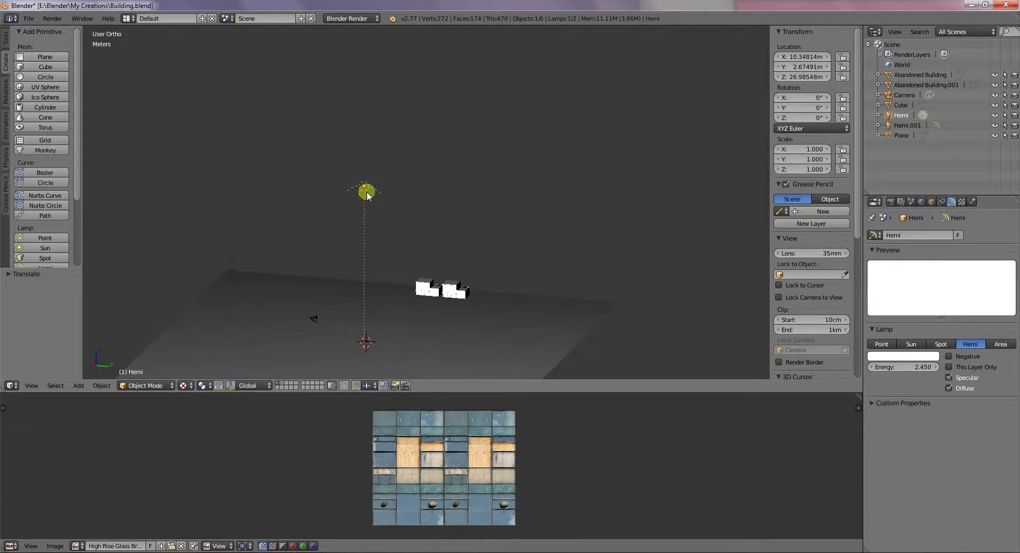
Rotate the Hemi lamp about the Y axis to about 50.65° so it aims towards the buildings
key("g")
key("y")
key("r")
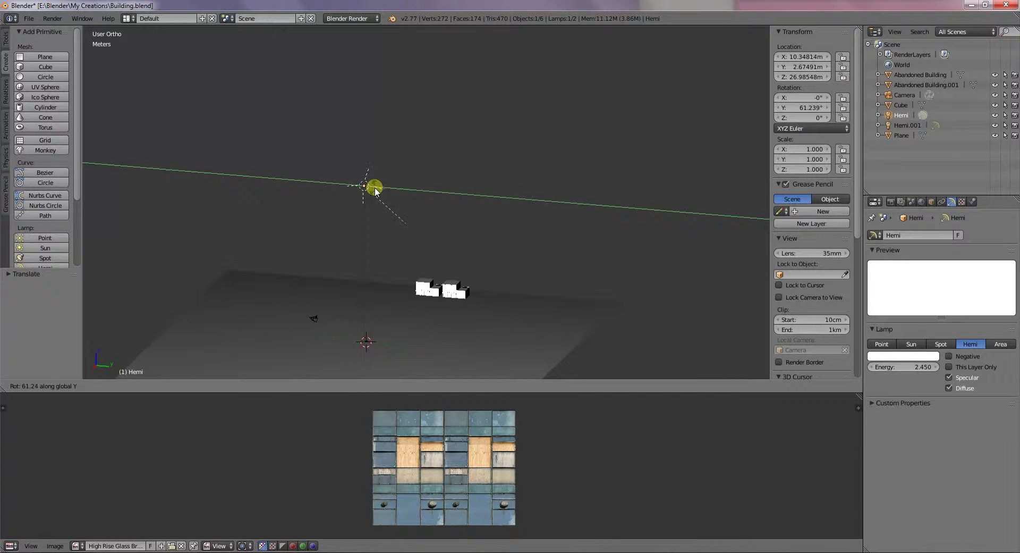
left_click(375, 192)
Examine the shading on the rear walls, stairs and roofs of the two buildings under the tilted lamp
middle_click_drag(407, 231, 477, 259)
scroll(477, 260, "up", 5)
middle_click_drag(381, 317, 515, 186, "shift")
scroll(435, 321, "up", 3)
middle_click_drag(435, 321, 377, 315)
scroll(555, 287, "down", 3)
middle_click_drag(407, 299, 437, 283)
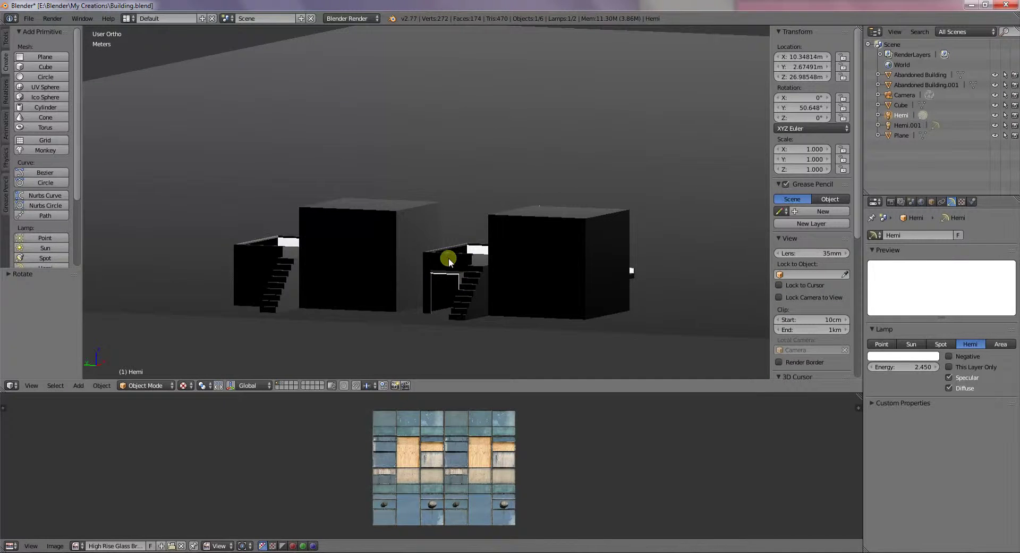
mouse_move(330, 301)
middle_mouse_down()
mouse_move(480, 305)
mouse_move(347, 307)
mouse_move(299, 292)
mouse_move(333, 312)
middle_mouse_up()
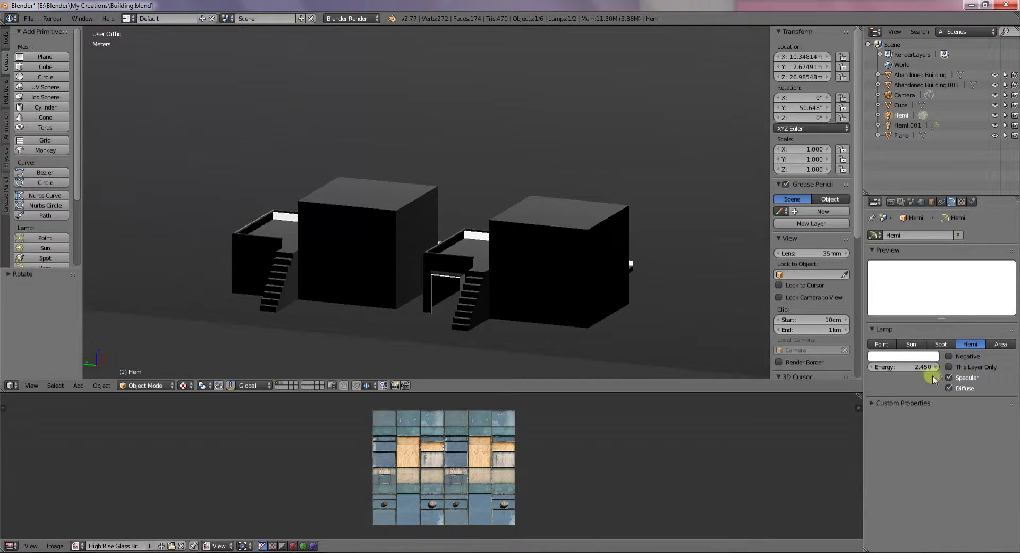
Try the lamp as a Spot and as a Sun, with its energy lowered to 0.48
left_click(939, 343)
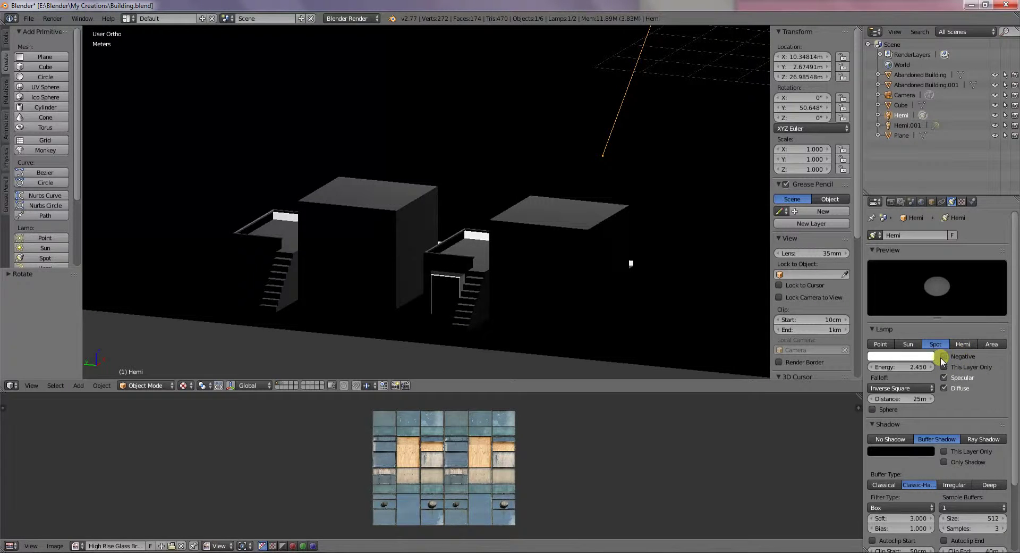
left_click_drag(908, 366, 792, 375)
left_click(908, 343)
scroll(565, 254, "down", 12)
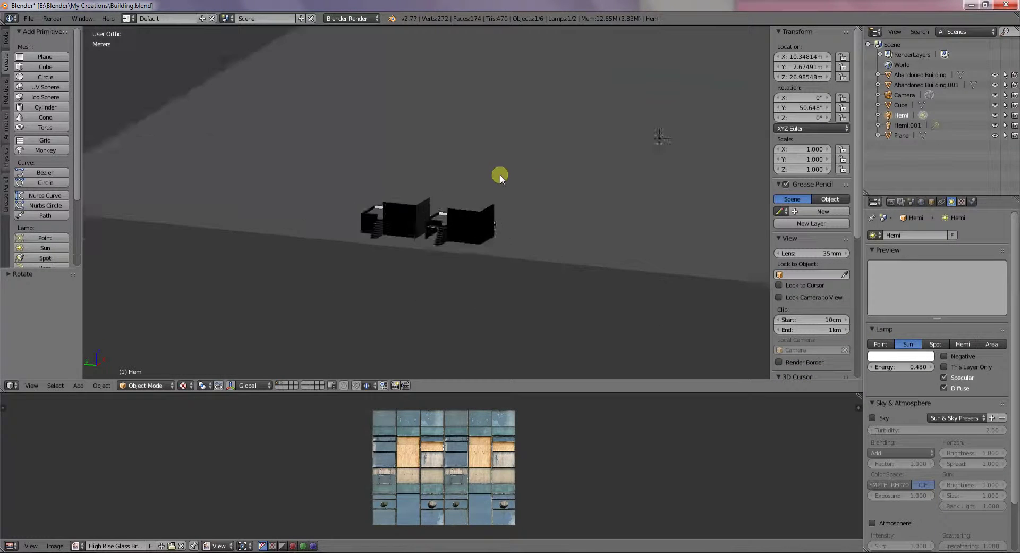
Try the Point and Sun lamp types again and switch the lamp to Area
left_click(879, 344)
left_click(906, 344)
left_click(984, 345)
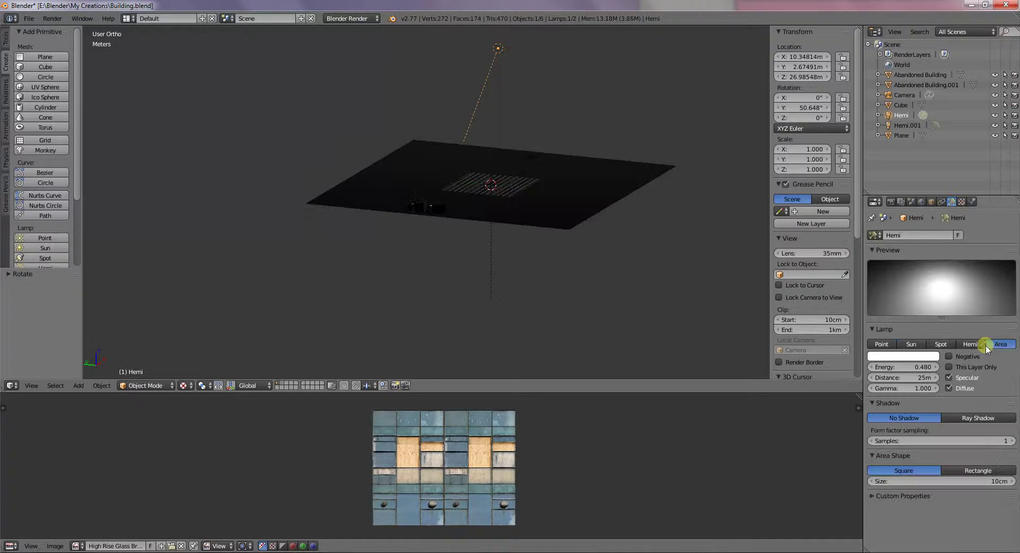
Set the Area lamp's energy to 2.8, after a trial value of 1.7, and check the light on the buildings
left_click(913, 366)
type("1.7")
key("Return")
left_click_drag(963, 363, 4, 353)
scroll(442, 217, "up", 9)
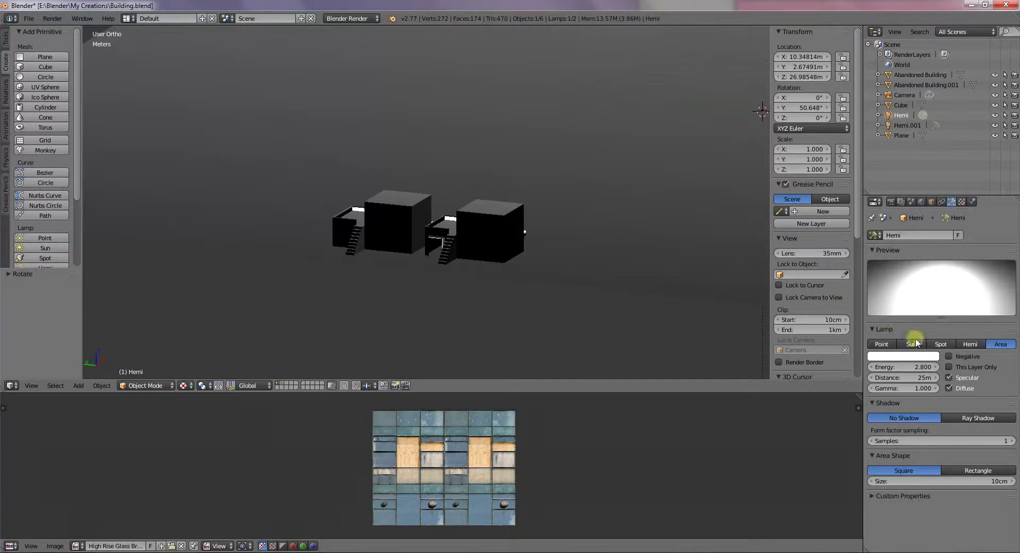
Try the Sun type once more and set the lamp's type back to Hemi
left_click(912, 343)
left_click(971, 344)
mouse_move(553, 260)
middle_mouse_down()
mouse_move(489, 268)
mouse_move(348, 234)
mouse_move(470, 275)
mouse_move(530, 283)
mouse_move(384, 276)
mouse_move(291, 294)
mouse_move(198, 382)
middle_mouse_up()
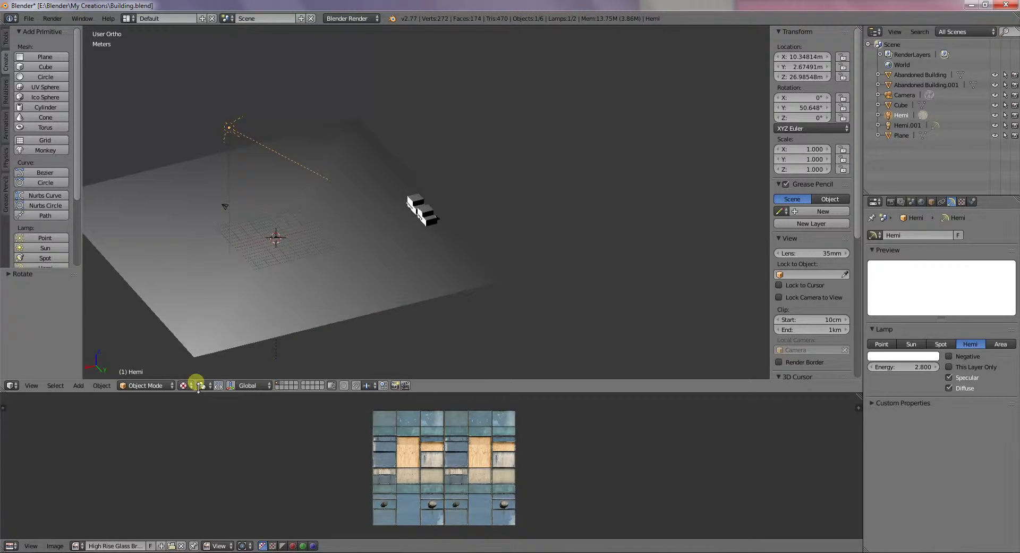
Move the textured high-rise cube from its separate layer to the first layer and display that layer with the abandoned buildings
left_click(283, 385)
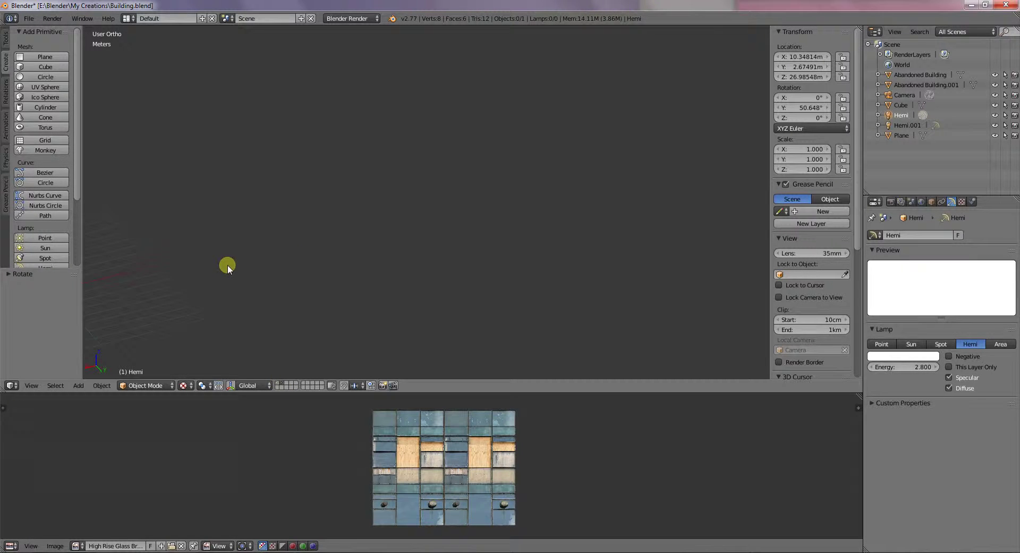
middle_click_drag(176, 262, 424, 219, "shift")
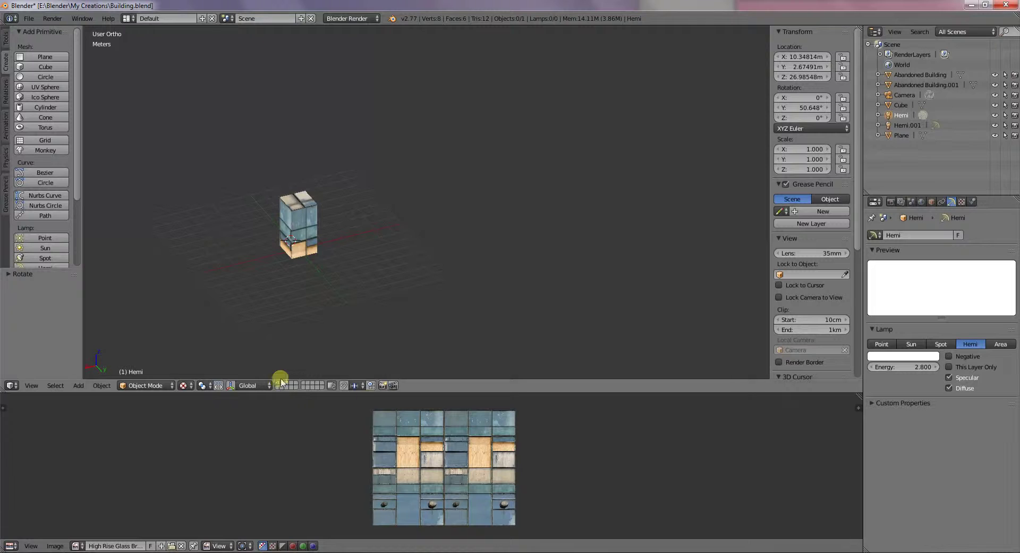
right_click(295, 243)
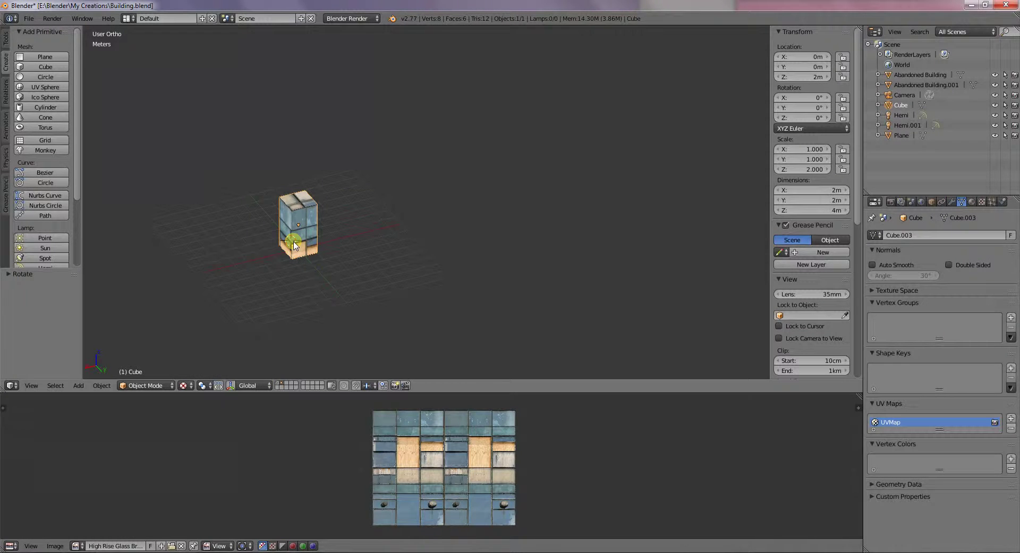
key("m")
left_click(378, 261)
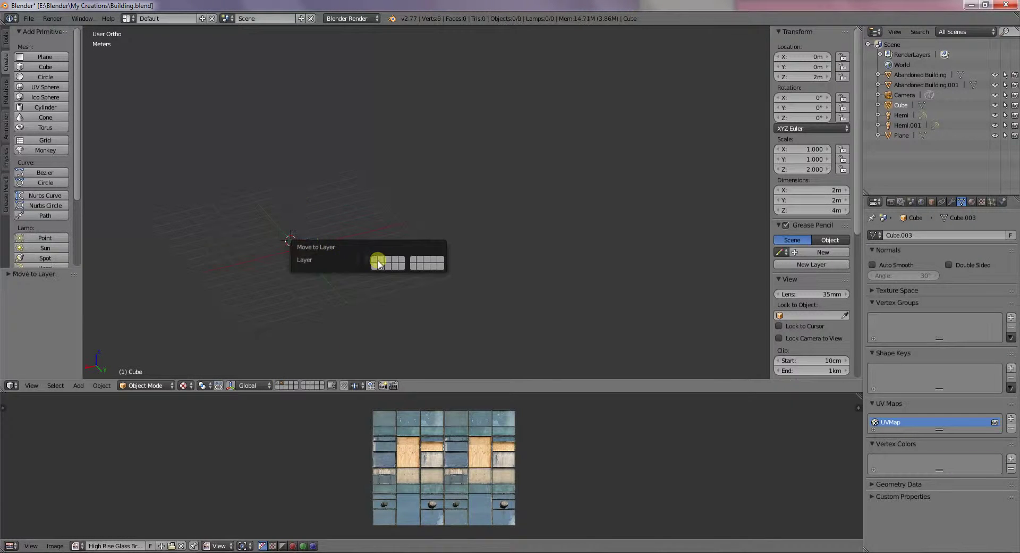
left_click(277, 383)
Move the high-rise cube along the X axis to about -26.59 m, near the abandoned buildings
mouse_move(362, 225)
middle_mouse_down()
mouse_move(384, 238)
mouse_move(476, 244)
mouse_move(363, 242)
middle_mouse_up()
key("g")
key("z")
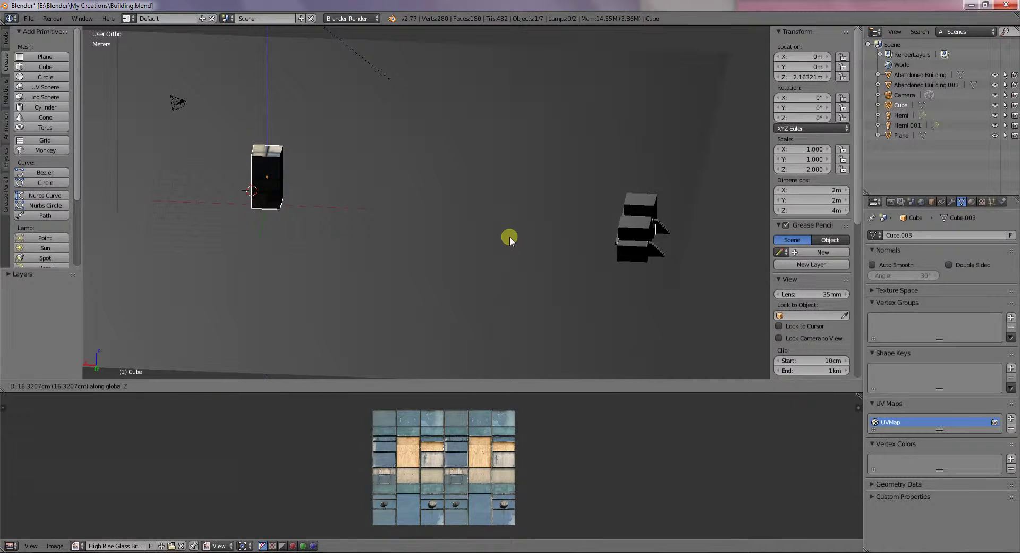
key("x")
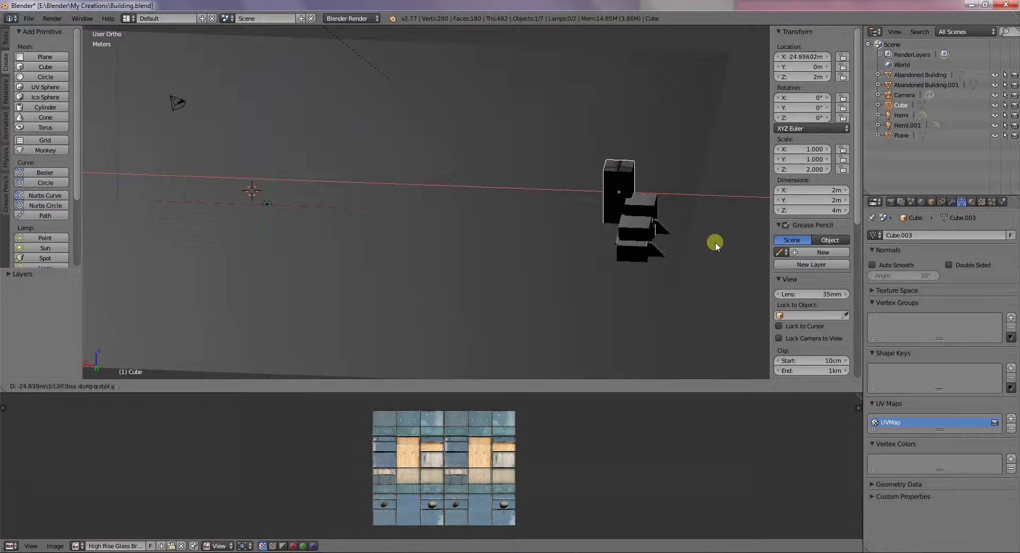
left_click(738, 243)
Move the high-rise cube along the Y axis to about -1.57 m, in line beside the two abandoned buildings, and check the row from the front
middle_click_drag(637, 254, 728, 242)
key("g")
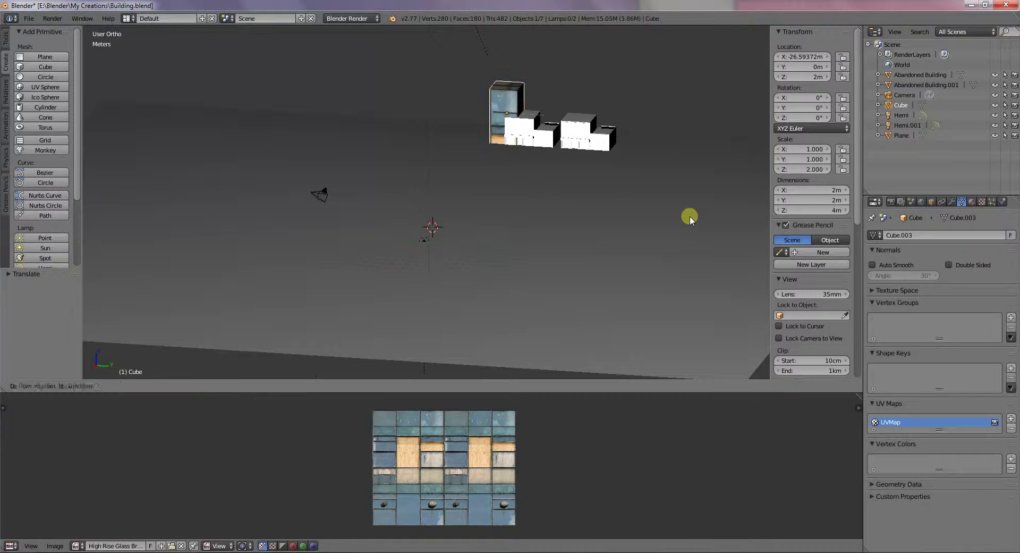
key("y")
left_click(668, 216)
middle_click_drag(487, 198, 437, 285)
scroll(505, 176, "up", 2)
scroll(477, 258, "up", 4)
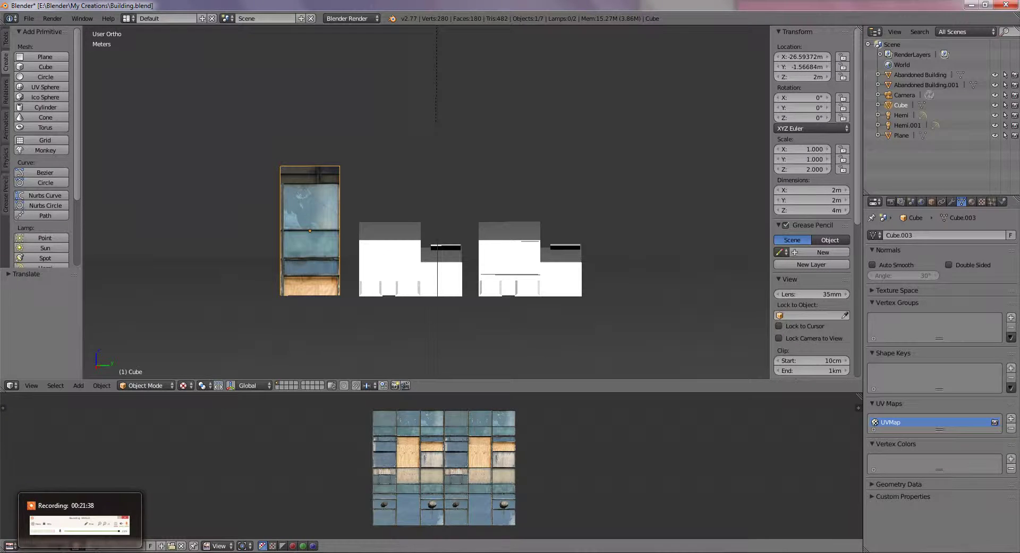
left_click(80, 552)
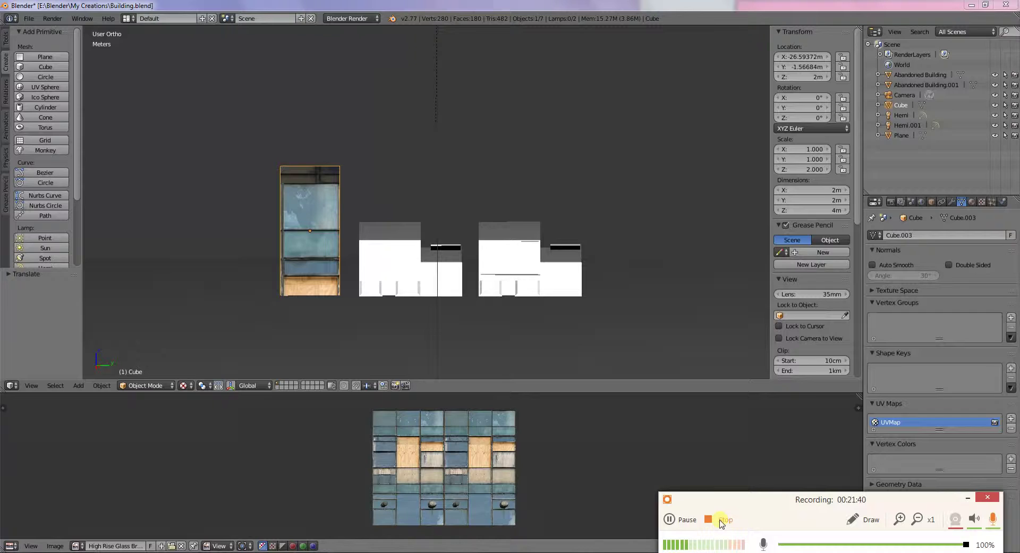